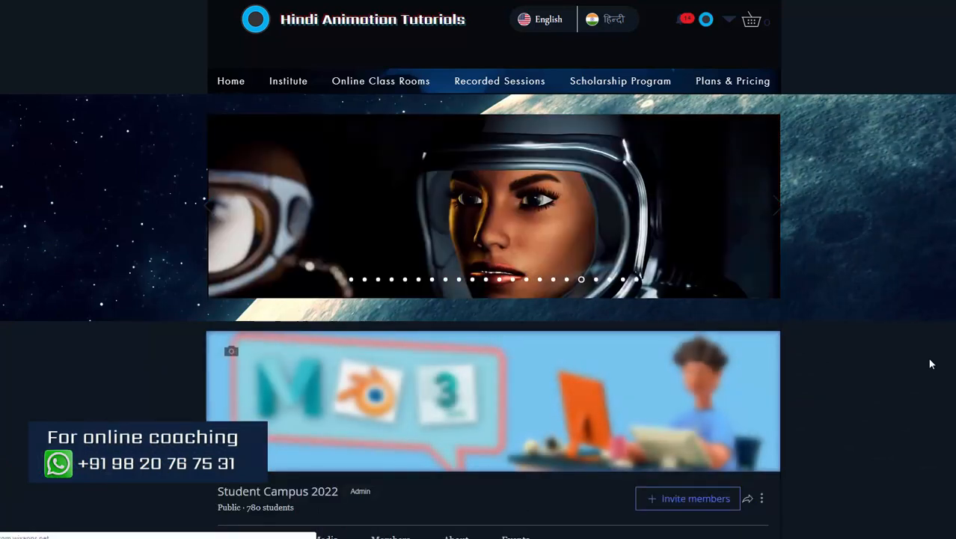
# Step: Browse the Student Campus 2022 discussion feed and replay the "Squirrel jump animation" video
pyautogui.scroll(-4, 931, 363)
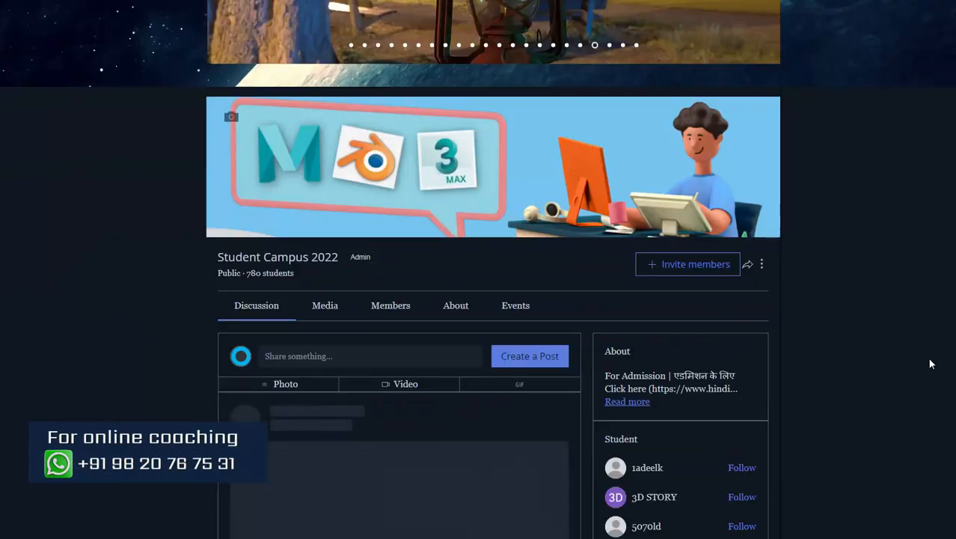
pyautogui.scroll(-3, 931, 363)
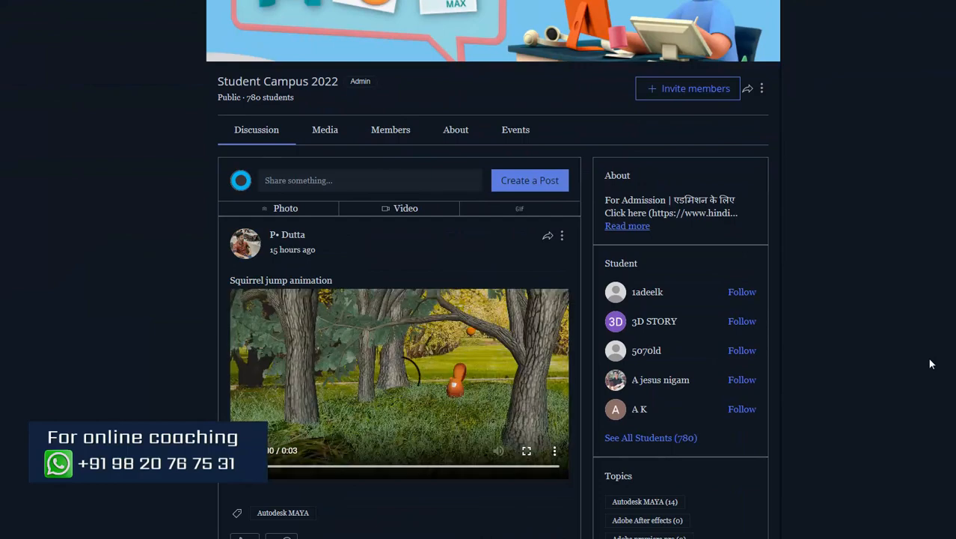
pyautogui.scroll(-4, 931, 364)
pyautogui.scroll(2, 930, 363)
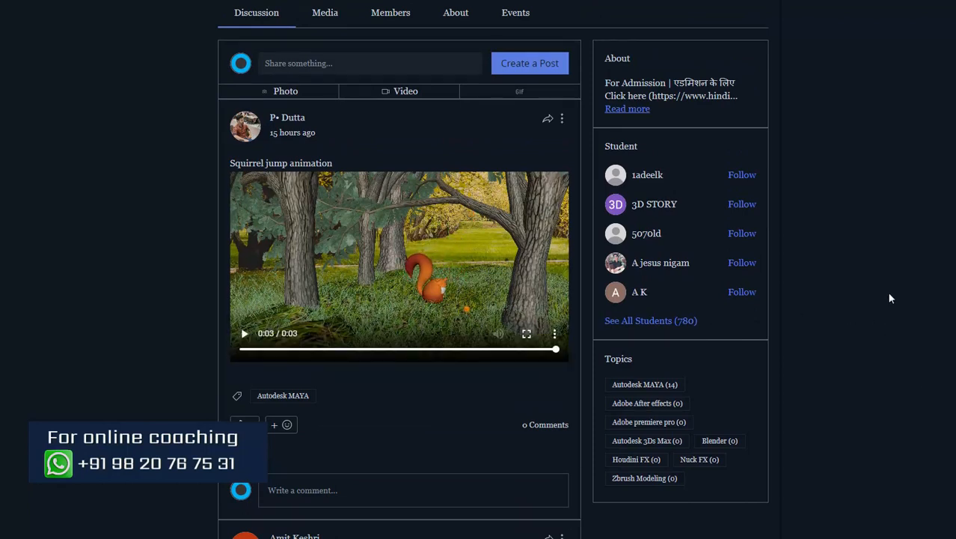
pyautogui.click(243, 343)
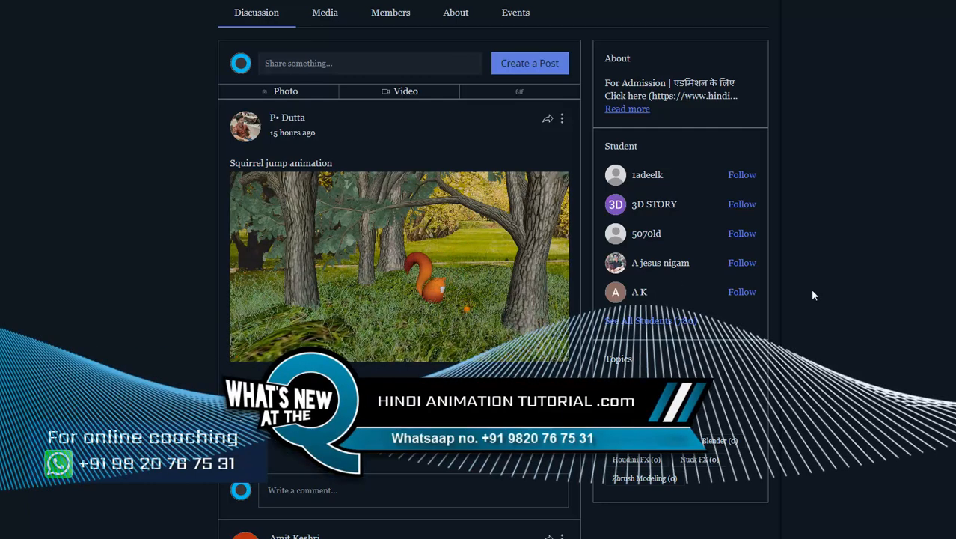
# Step: Look through the student posts down to "Pendulum animation" and play that video several times
pyautogui.scroll(-5, 813, 291)
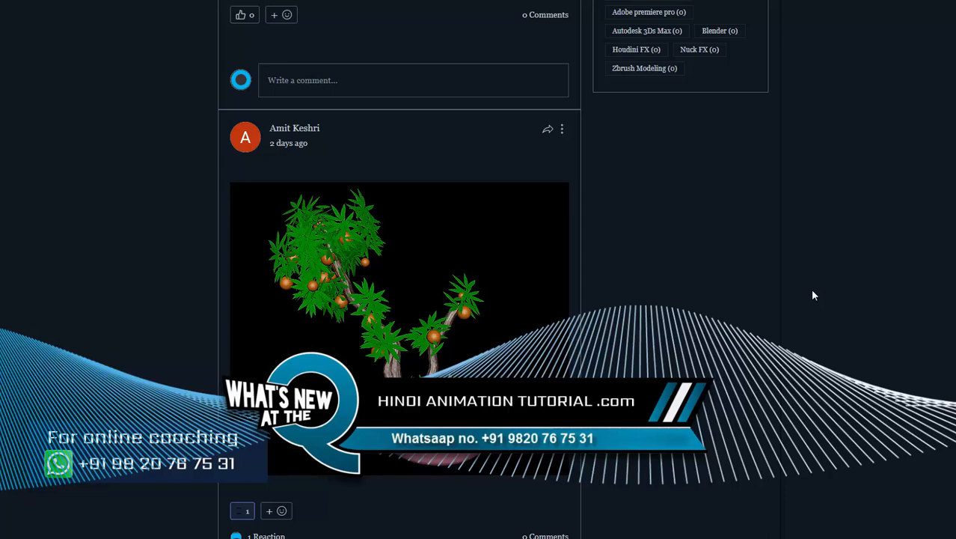
pyautogui.scroll(-2, 814, 296)
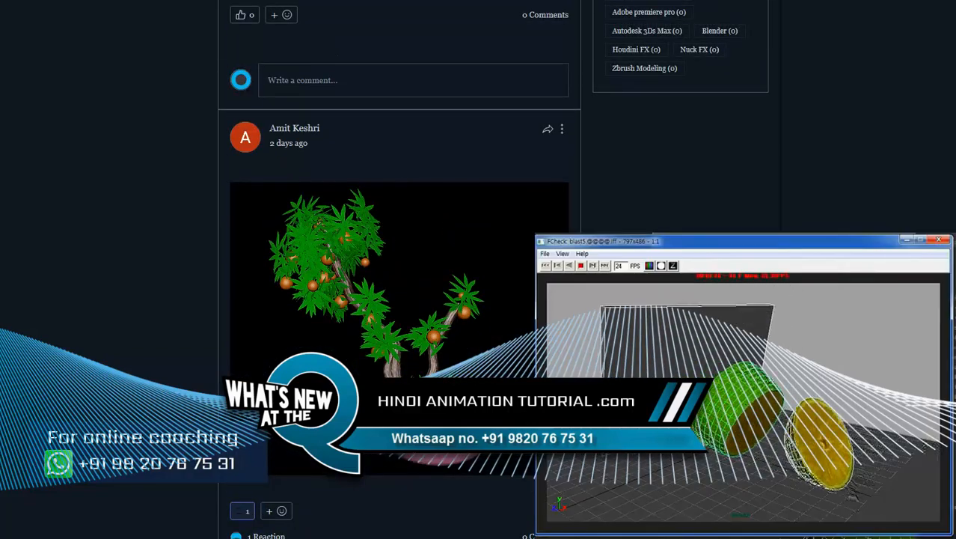
pyautogui.scroll(-3, 399, 187)
pyautogui.scroll(-5, 247, 342)
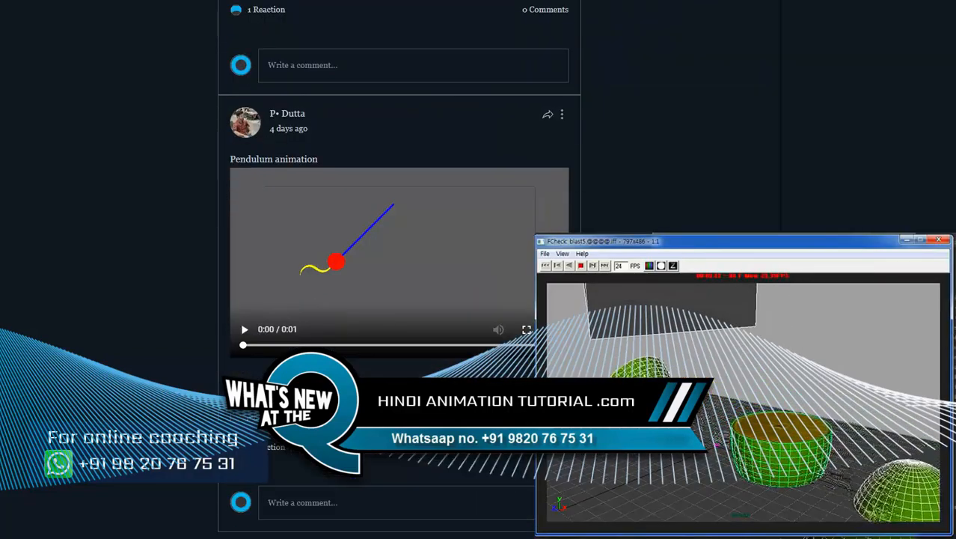
pyautogui.click(245, 338)
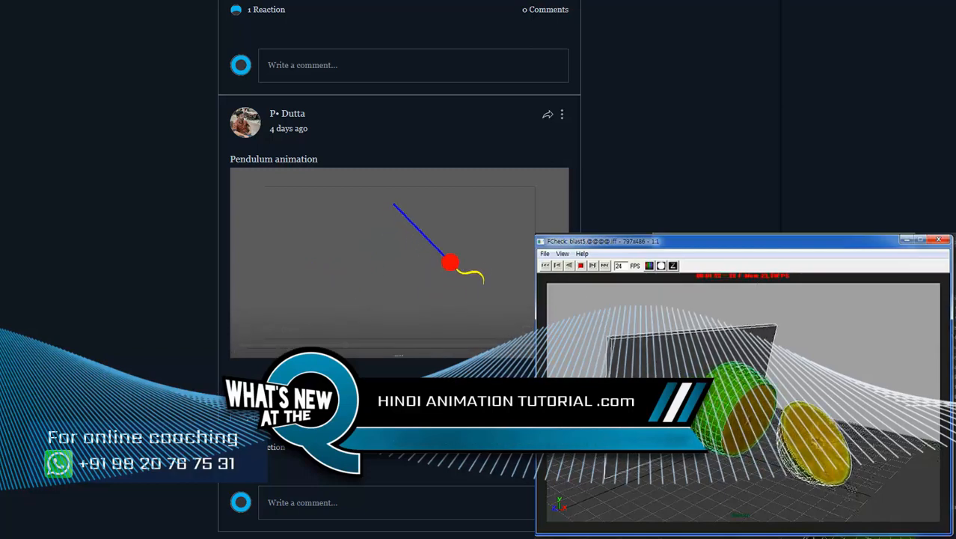
pyautogui.click(244, 329)
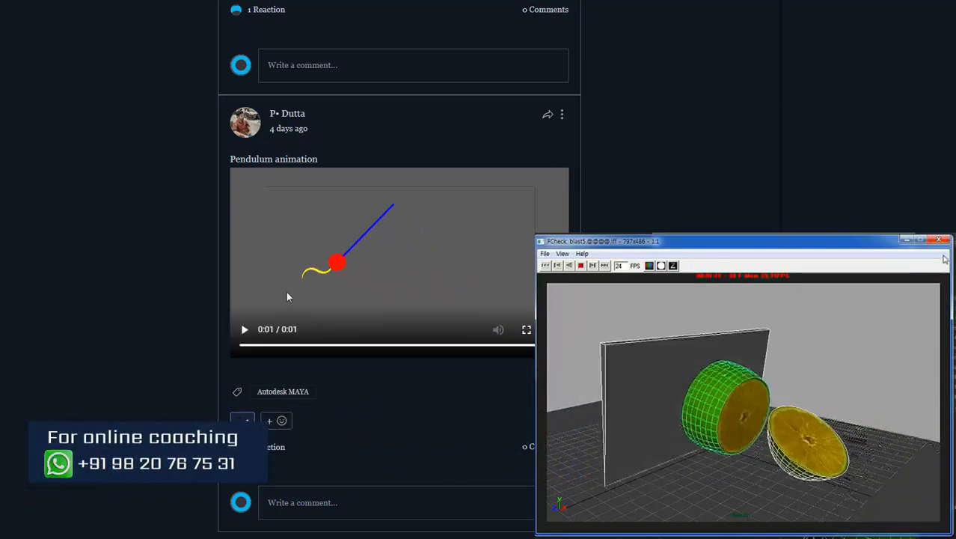
pyautogui.click(244, 333)
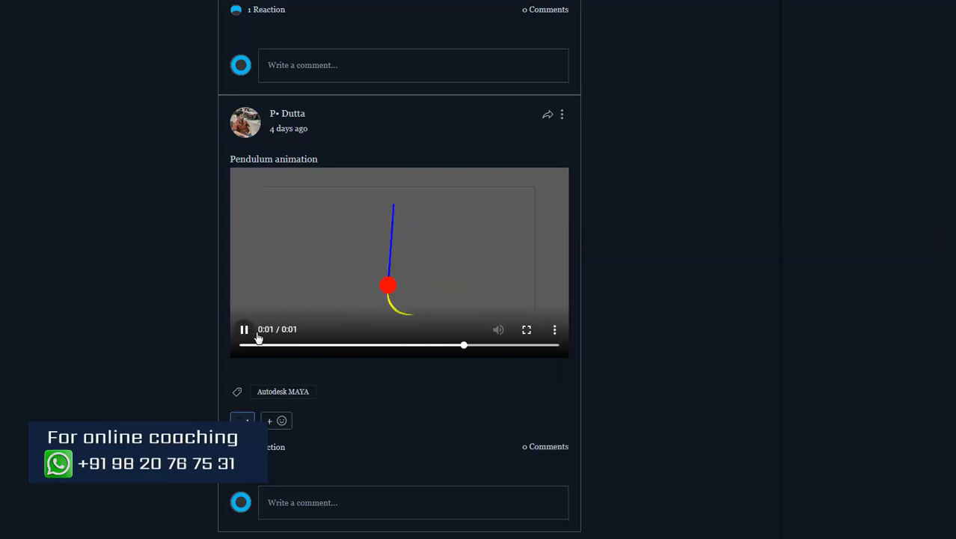
pyautogui.click(257, 338)
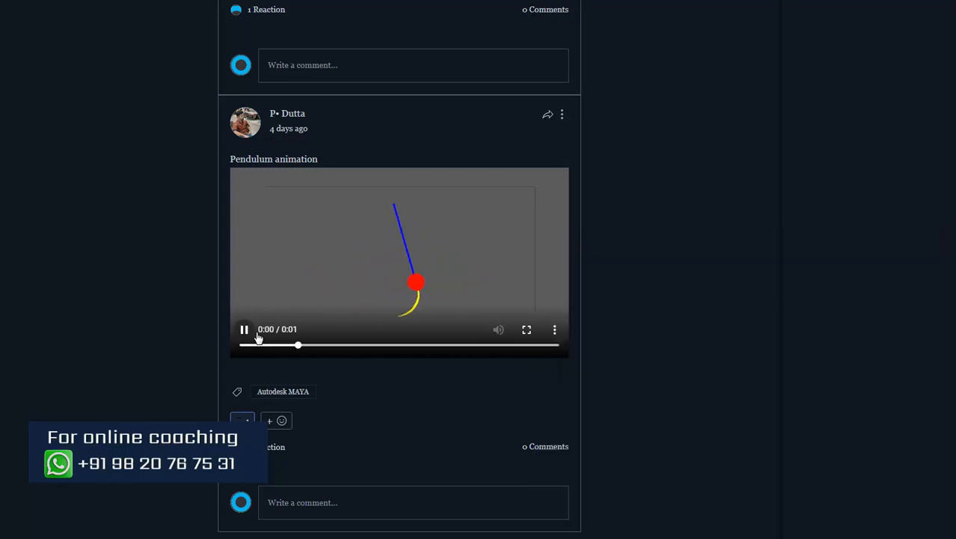
# Step: View the "final body" character post and return to the squirrel animation post in the discussion feed
pyautogui.scroll(-5, 731, 329)
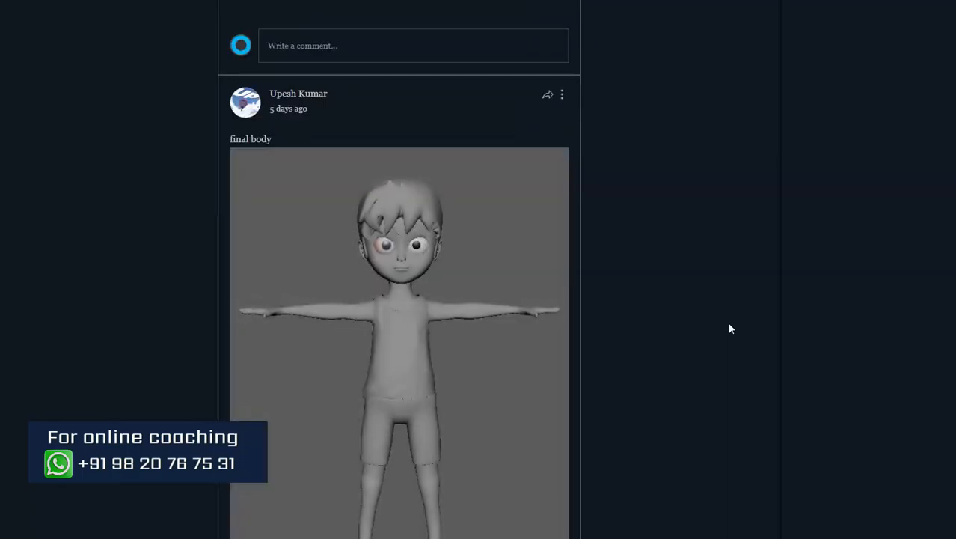
pyautogui.scroll(-2, 730, 329)
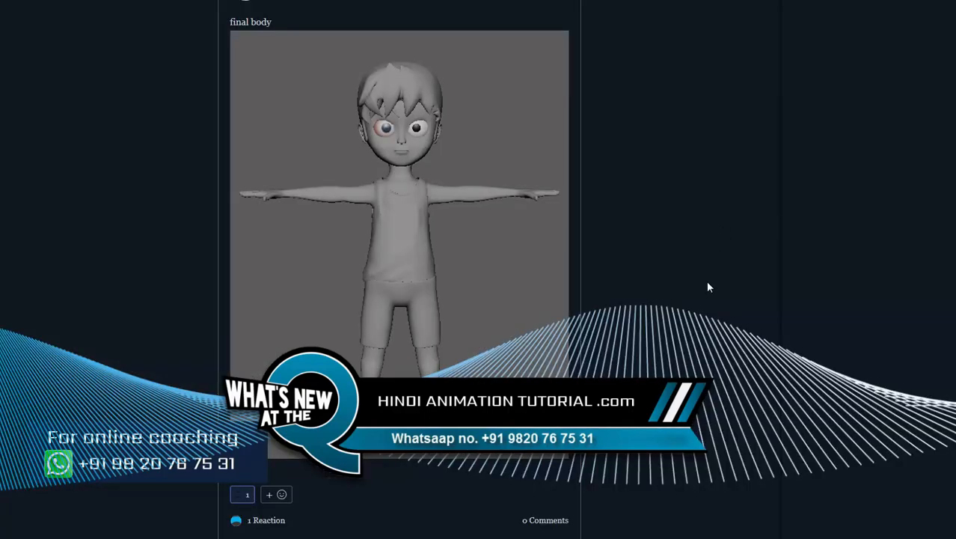
pyautogui.scroll(12, 708, 282)
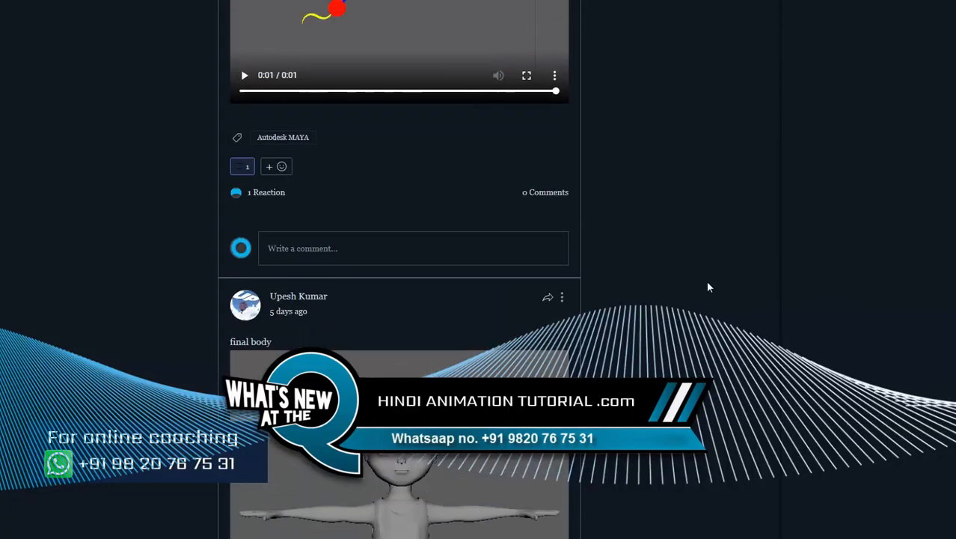
pyautogui.scroll(3, 708, 283)
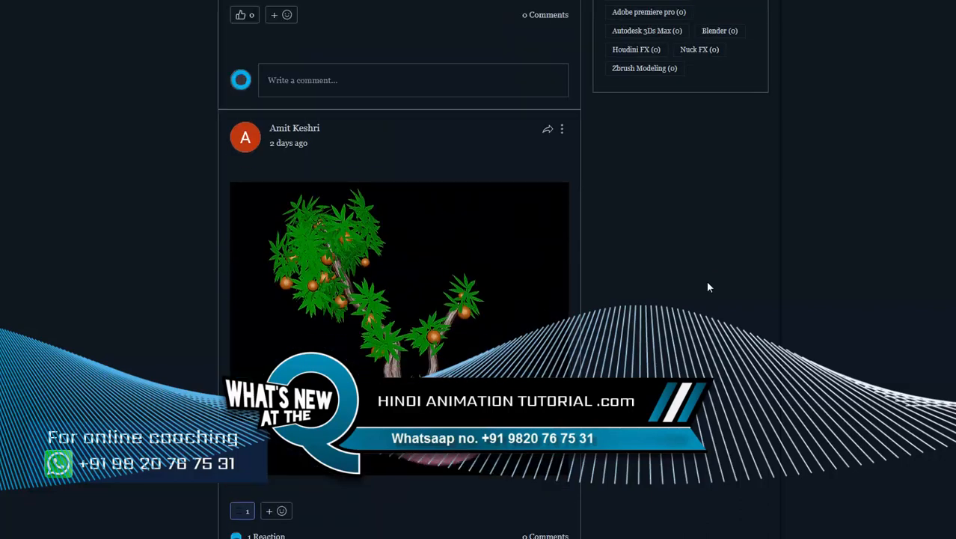
pyautogui.scroll(3, 708, 285)
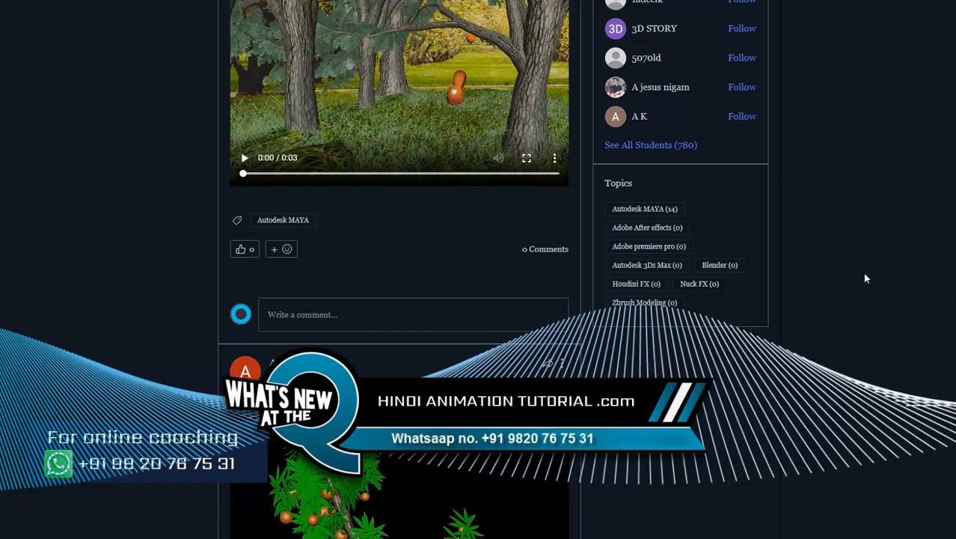
pyautogui.scroll(2, 864, 277)
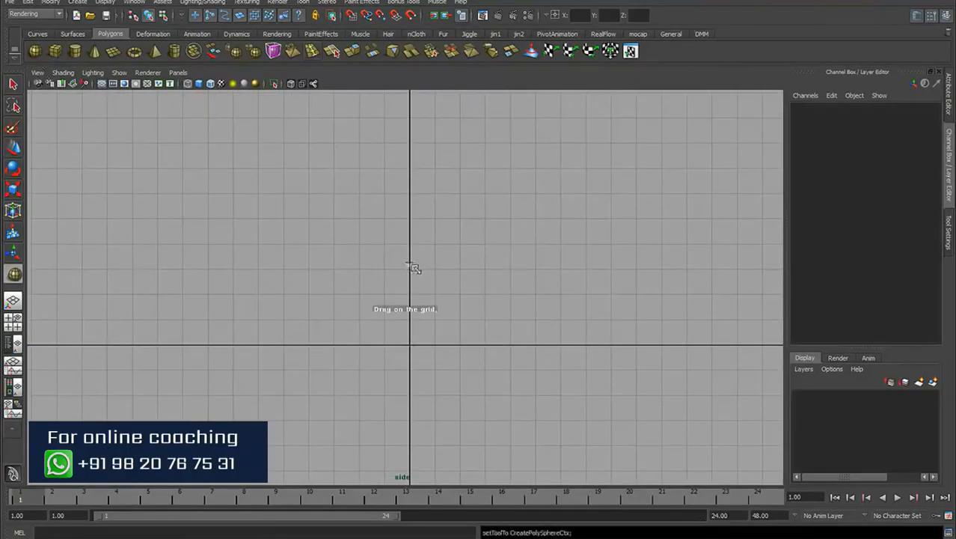
# Step: In Maya, draw a polygon sphere of about 3.23 radius in the side view and set its axis and height subdivisions to 35
pyautogui.moveTo(409, 262); pyautogui.dragTo(431, 302)
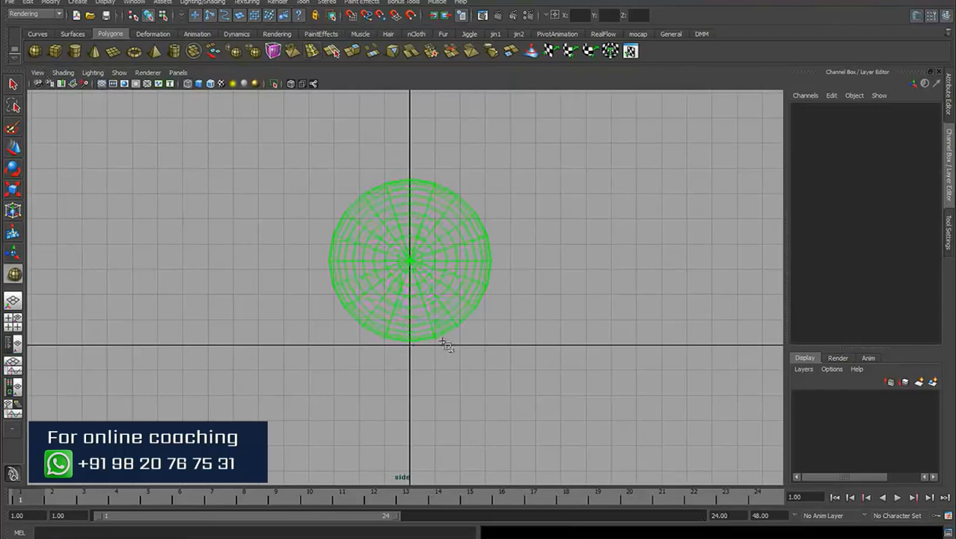
pyautogui.press('space')
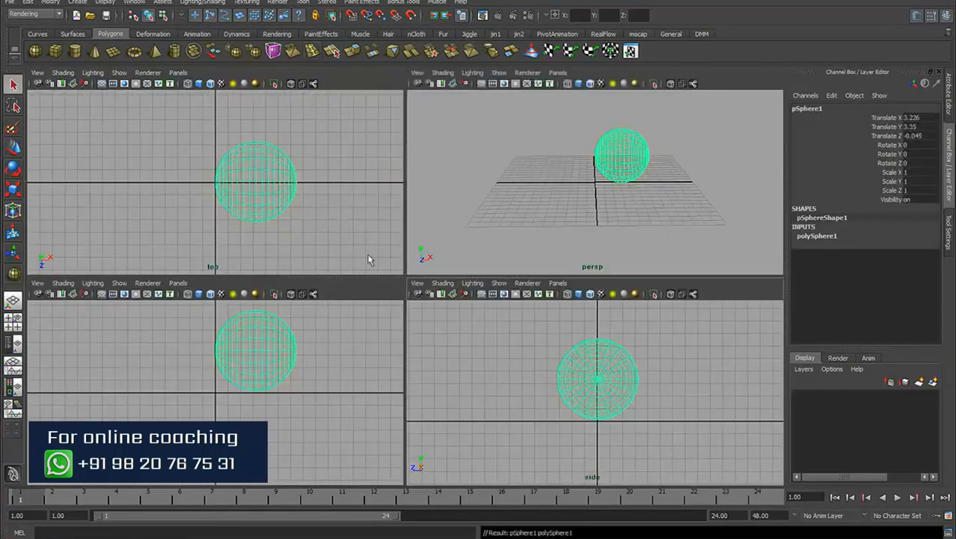
pyautogui.keyDown('alt'); pyautogui.moveTo(258, 203); pyautogui.dragTo(217, 205, button='middle'); pyautogui.keyUp('alt')
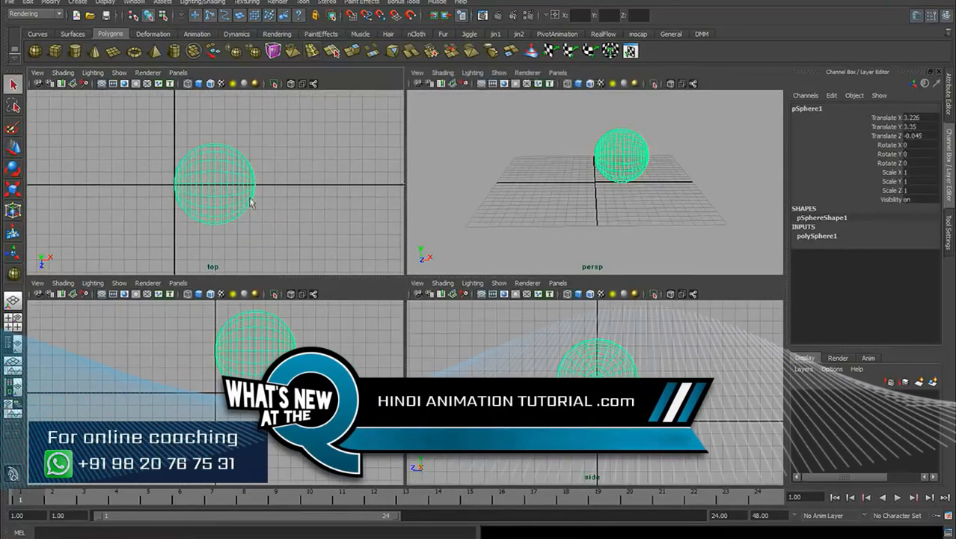
pyautogui.click(818, 236)
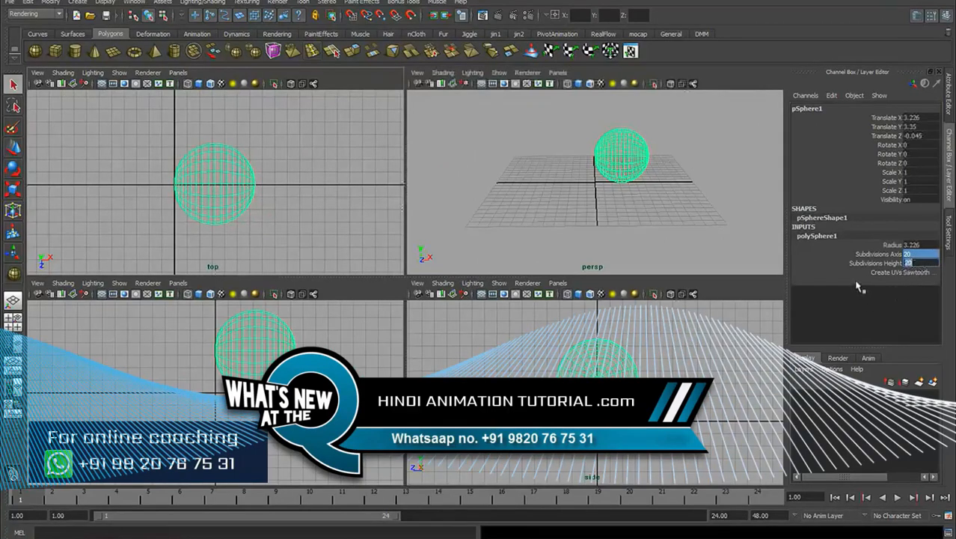
pyautogui.press('Return')
# Step: Scale the sphere along X into an oval about one and a half times as long as it is high
pyautogui.keyDown('alt'); pyautogui.moveTo(311, 232); pyautogui.dragTo(320, 223, button='middle'); pyautogui.keyUp('alt')
pyautogui.press('r')
pyautogui.moveTo(327, 177); pyautogui.dragTo(369, 182)
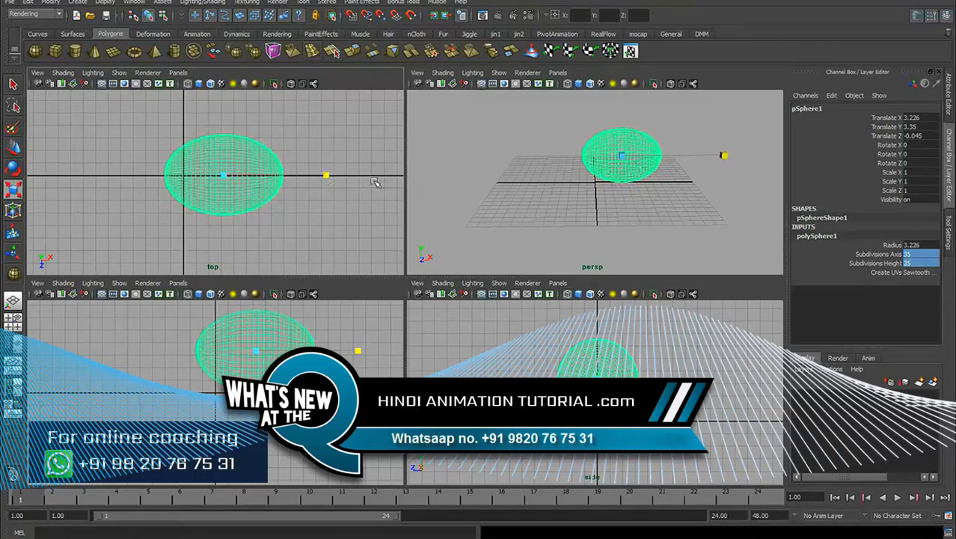
# Step: Center the oval on the grid by setting its X and Z position to 0
pyautogui.press('w')
pyautogui.keyDown('alt'); pyautogui.moveTo(299, 228); pyautogui.dragTo(311, 228, button='middle'); pyautogui.keyUp('alt')
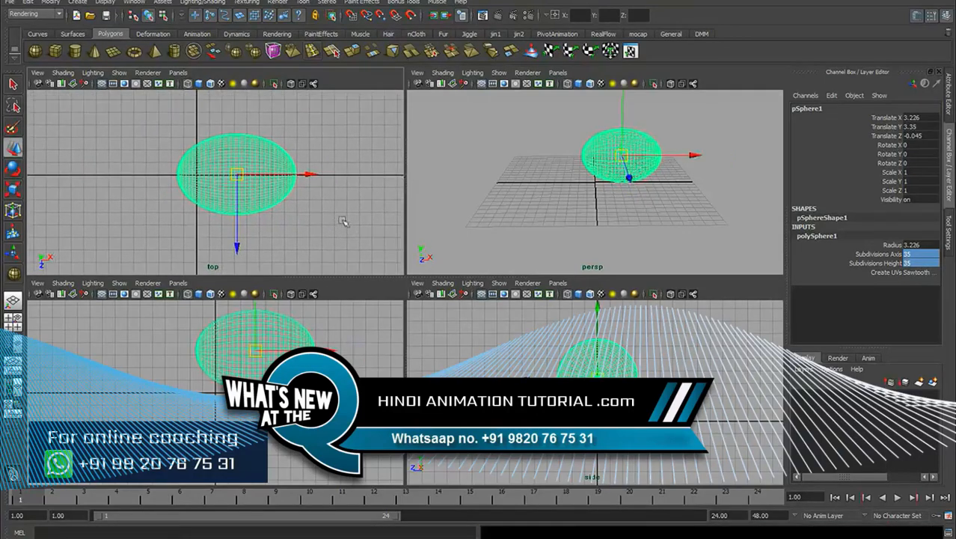
pyautogui.write('0')
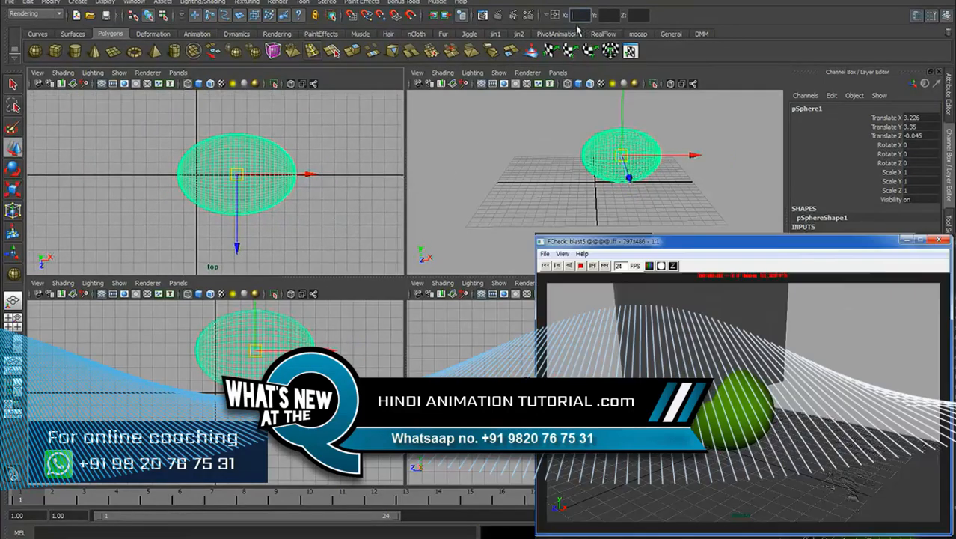
pyautogui.click(637, 17)
pyautogui.write('0')
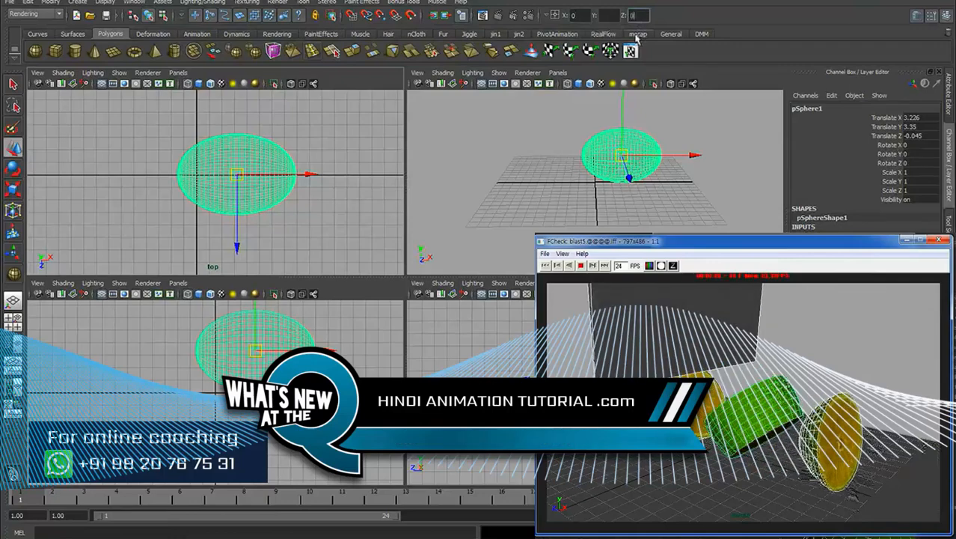
pyautogui.press('Return')
# Step: In the side view, lower the oval along Y to a height of about 3.26 so it rests on the grid
pyautogui.press('space')
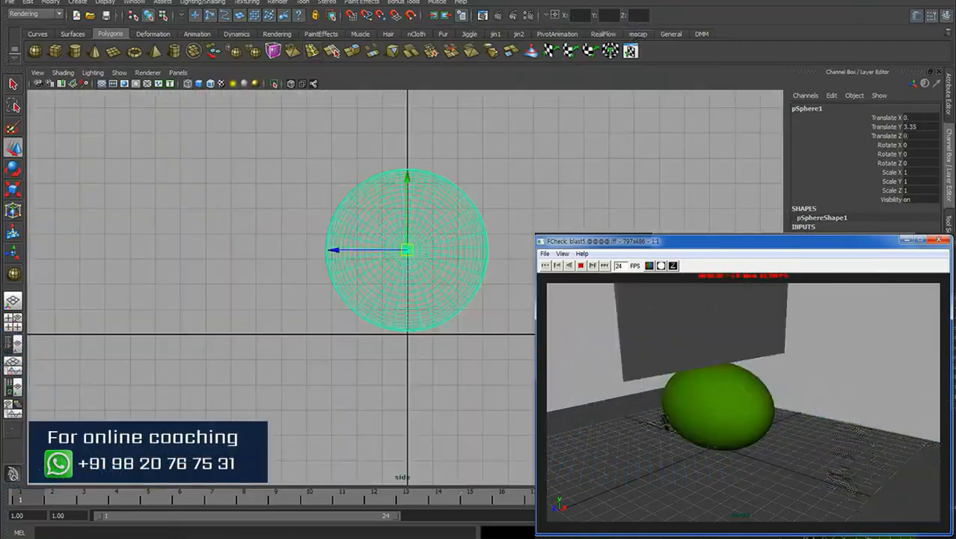
pyautogui.keyDown('alt'); pyautogui.moveTo(171, 255); pyautogui.dragTo(468, 265, button='right'); pyautogui.keyUp('alt')
pyautogui.moveTo(468, 265)
pyautogui.keyDown('alt'); pyautogui.mouseDown(button='middle')
pyautogui.moveTo(467, 342)
pyautogui.moveTo(481, 322)
pyautogui.moveTo(489, 244)
pyautogui.mouseUp(button='middle'); pyautogui.keyUp('alt')
pyautogui.press('5')
pyautogui.keyDown('alt'); pyautogui.moveTo(489, 244); pyautogui.dragTo(549, 249, button='right'); pyautogui.keyUp('alt')
pyautogui.keyDown('alt'); pyautogui.moveTo(548, 250); pyautogui.dragTo(519, 266, button='middle'); pyautogui.keyUp('alt')
pyautogui.moveTo(434, 133); pyautogui.dragTo(434, 141)
# Step: Show the oval in the perspective view with smooth shading and its wireframe overlaid, and deselect it
pyautogui.press('space')
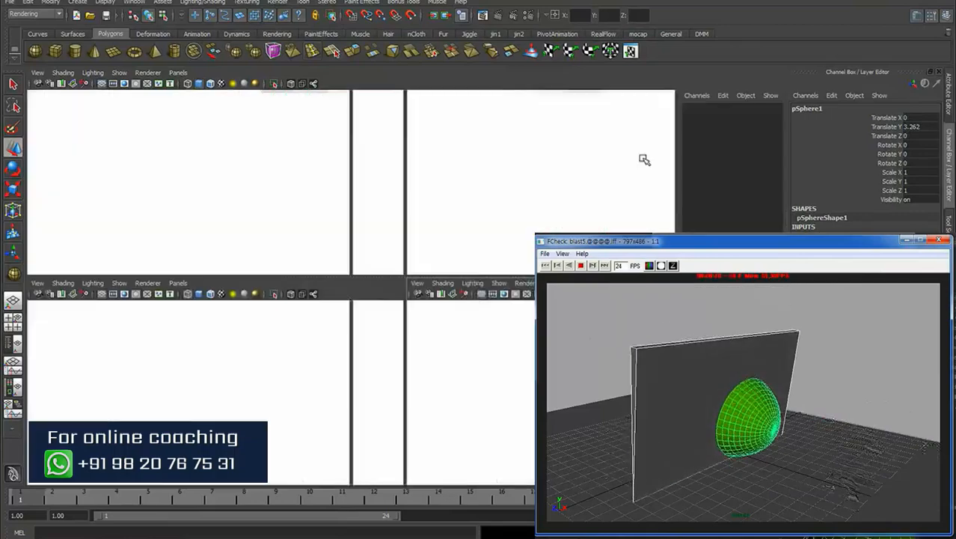
pyautogui.press('space')
pyautogui.press('5')
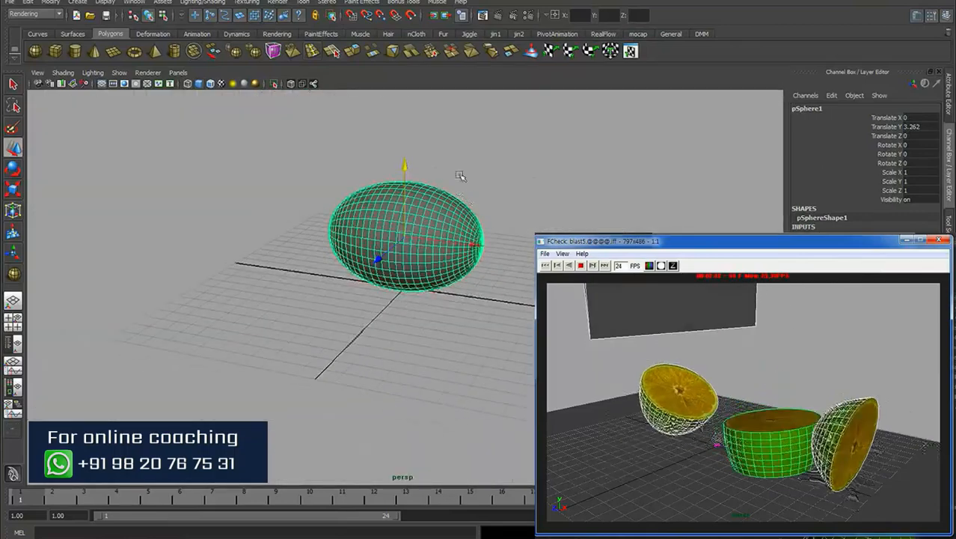
pyautogui.keyDown('alt'); pyautogui.moveTo(337, 151); pyautogui.dragTo(353, 182, button='middle'); pyautogui.keyUp('alt')
pyautogui.keyDown('alt'); pyautogui.moveTo(352, 182); pyautogui.dragTo(476, 160, button='right'); pyautogui.keyUp('alt')
pyautogui.keyDown('alt'); pyautogui.moveTo(475, 160); pyautogui.dragTo(469, 158, button='middle'); pyautogui.keyUp('alt')
pyautogui.click(543, 162)
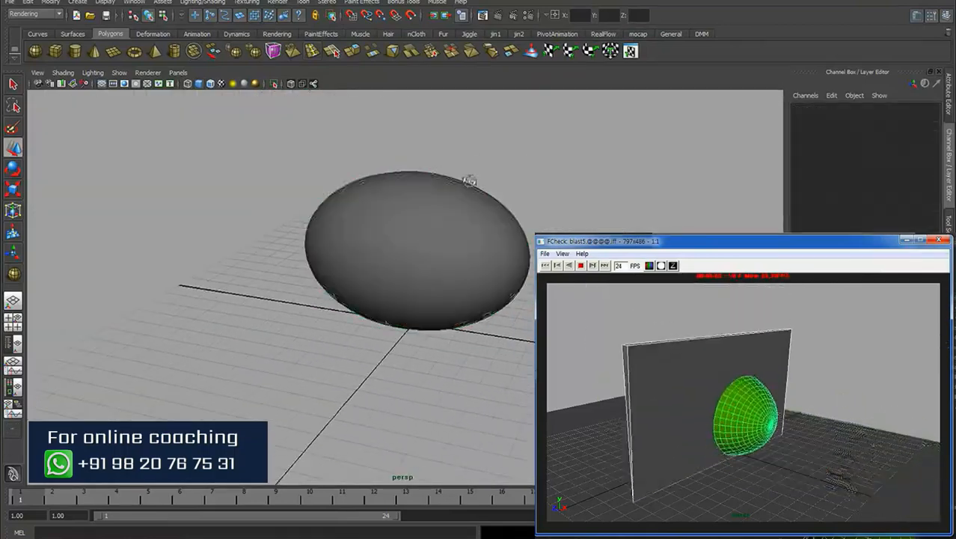
pyautogui.click(210, 83)
pyautogui.keyDown('alt'); pyautogui.moveTo(257, 174); pyautogui.dragTo(329, 180); pyautogui.keyUp('alt')
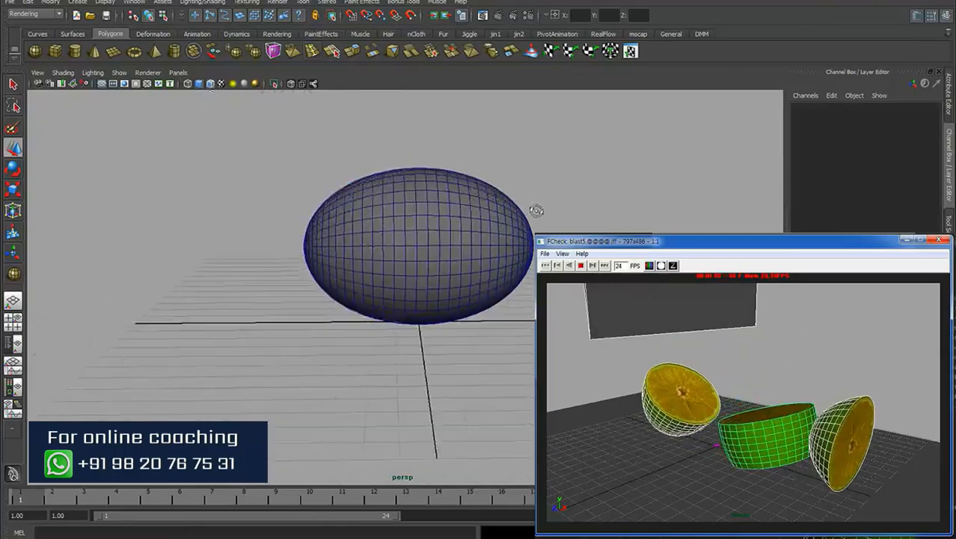
# Step: In the front view, extract the faces of the oval's right end as a separate piece with offset 0 and delete the history
pyautogui.click(438, 192)
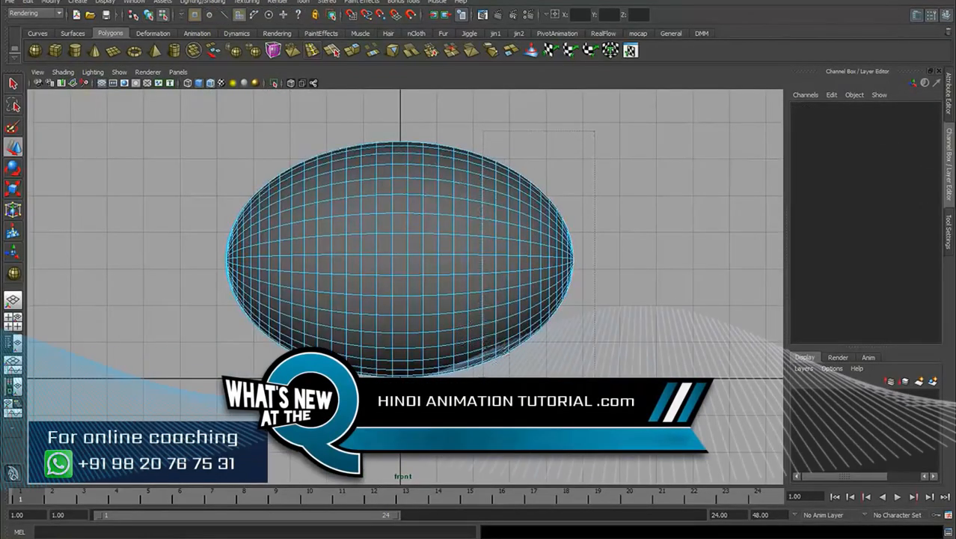
pyautogui.moveTo(483, 395); pyautogui.dragTo(483, 395)
pyautogui.keyDown('alt'); pyautogui.moveTo(462, 307); pyautogui.dragTo(459, 305, button='middle'); pyautogui.keyUp('alt')
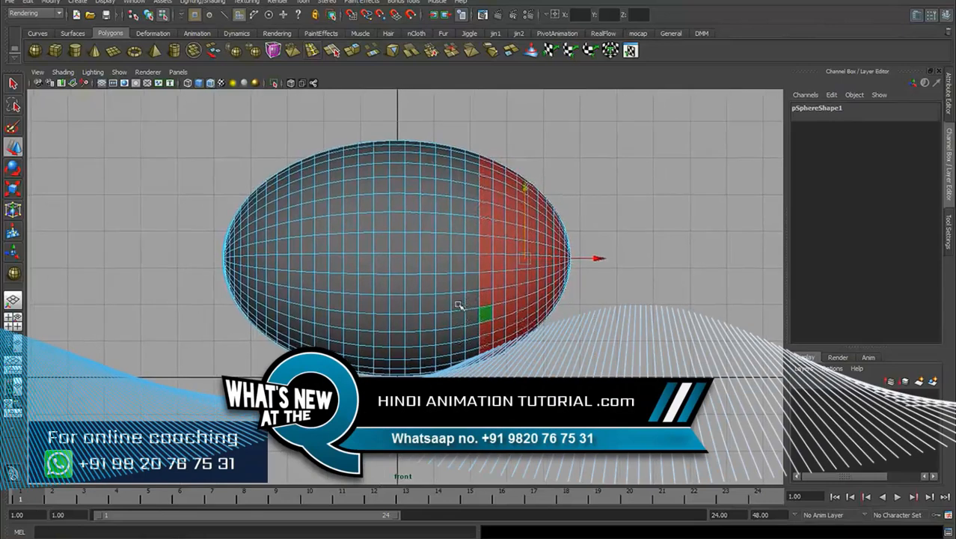
pyautogui.click(45, 14)
pyautogui.click(29, 23)
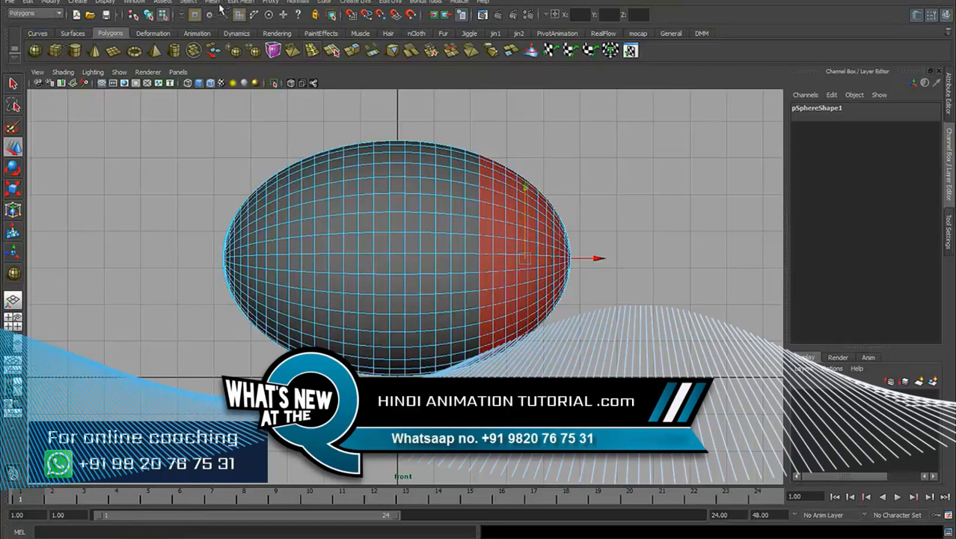
pyautogui.click(240, 3)
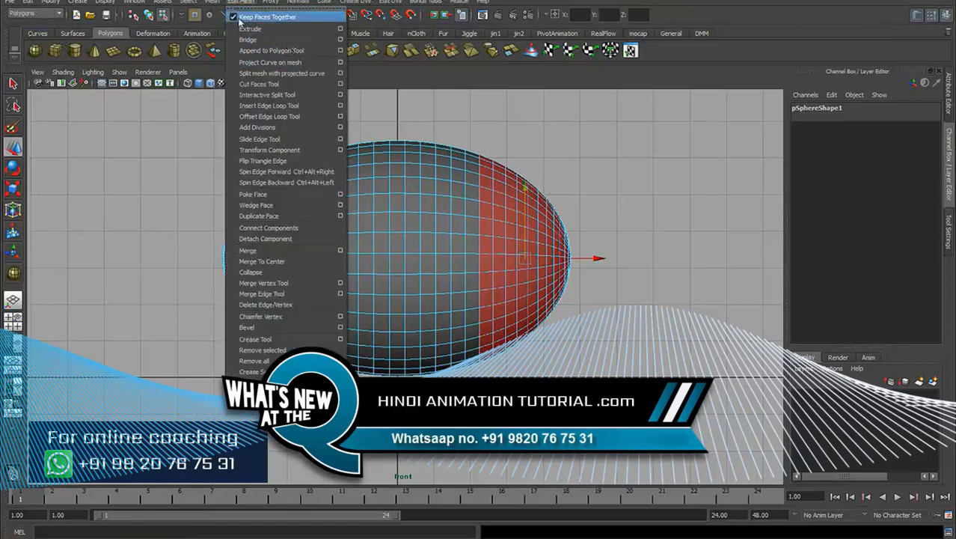
pyautogui.moveTo(215, 4)
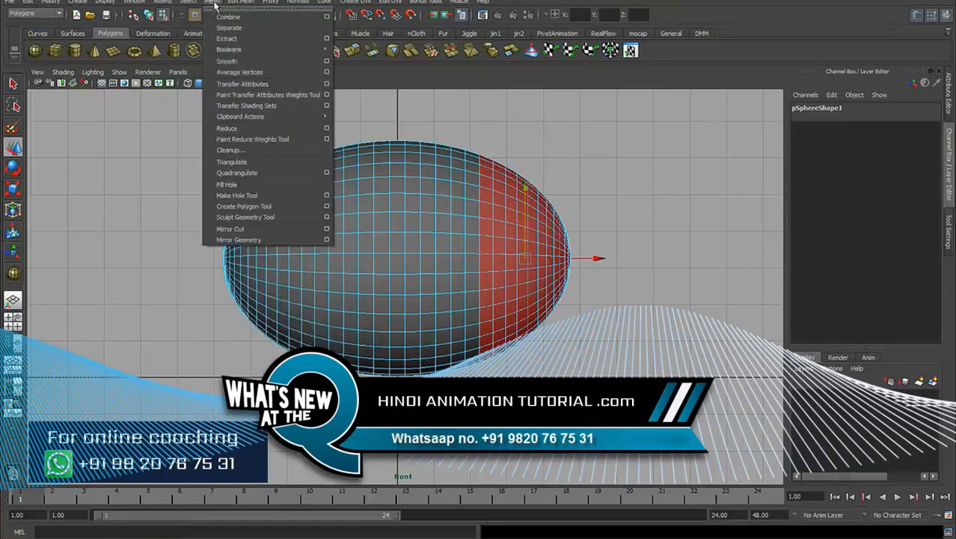
pyautogui.click(324, 39)
pyautogui.keyDown('alt'); pyautogui.moveTo(446, 155); pyautogui.dragTo(384, 172, button='middle'); pyautogui.keyUp('alt')
pyautogui.click(724, 228)
pyautogui.hotkey('alt', 'shift', 'd')
# Step: Extract the oval's middle band of faces as a separate piece with offset 0, delete the history and return to object selection
pyautogui.moveTo(389, 138); pyautogui.dragTo(377, 150, button='right')
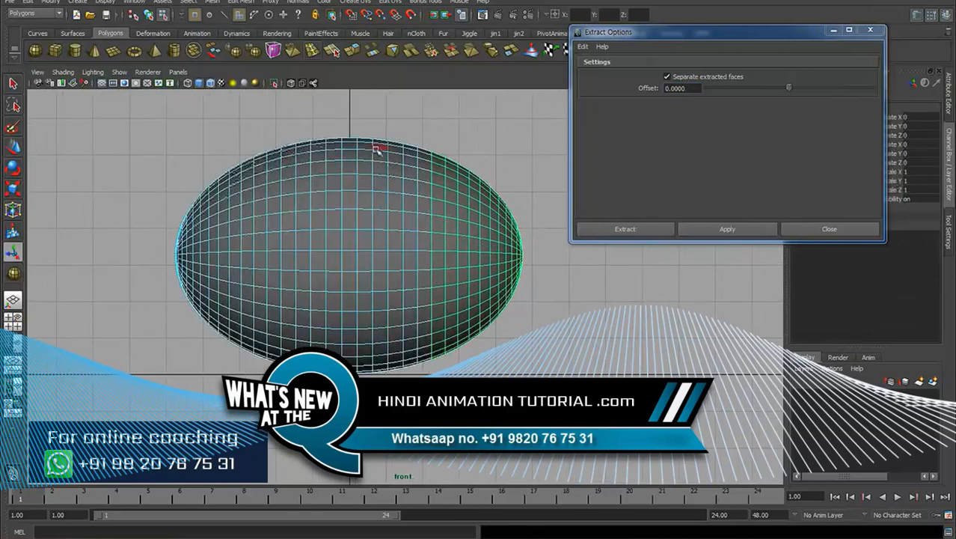
pyautogui.click(415, 121)
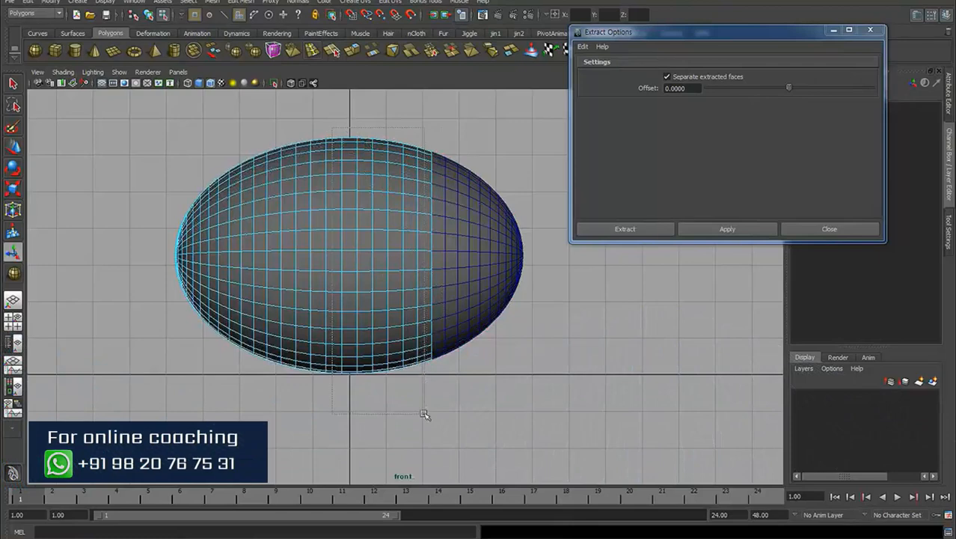
pyautogui.moveTo(436, 418); pyautogui.dragTo(437, 417)
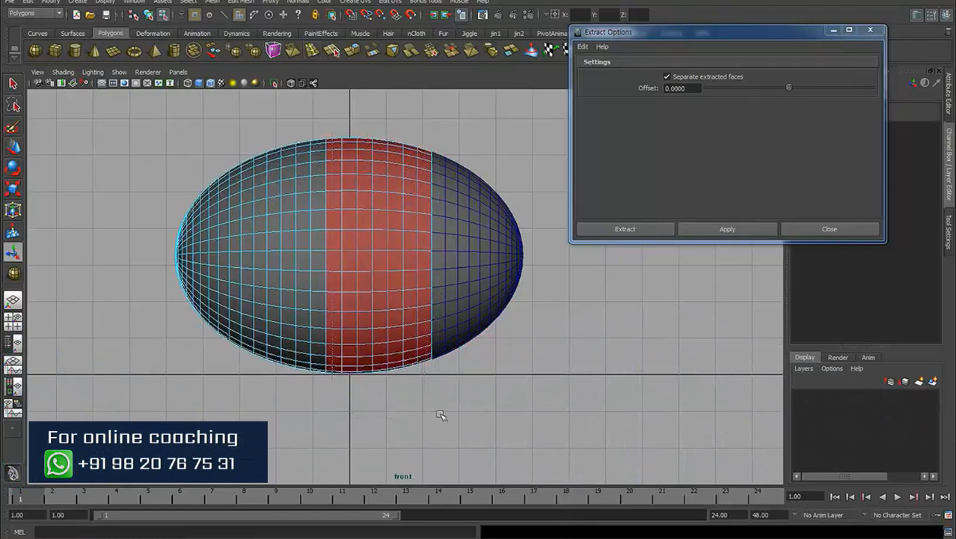
pyautogui.click(750, 234)
pyautogui.hotkey('alt', 'shift', 'd')
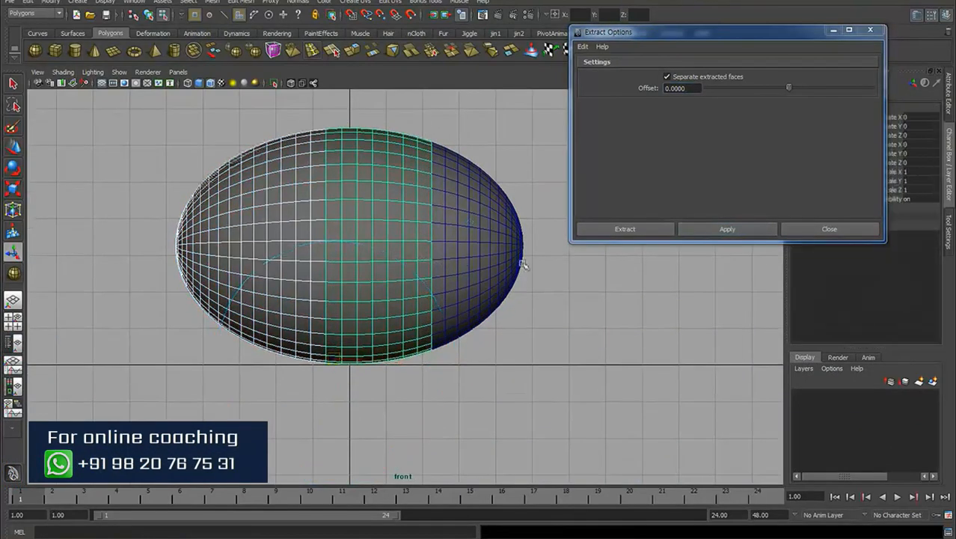
pyautogui.click(829, 234)
pyautogui.keyDown('alt'); pyautogui.moveTo(498, 262); pyautogui.dragTo(542, 268, button='middle'); pyautogui.keyUp('alt')
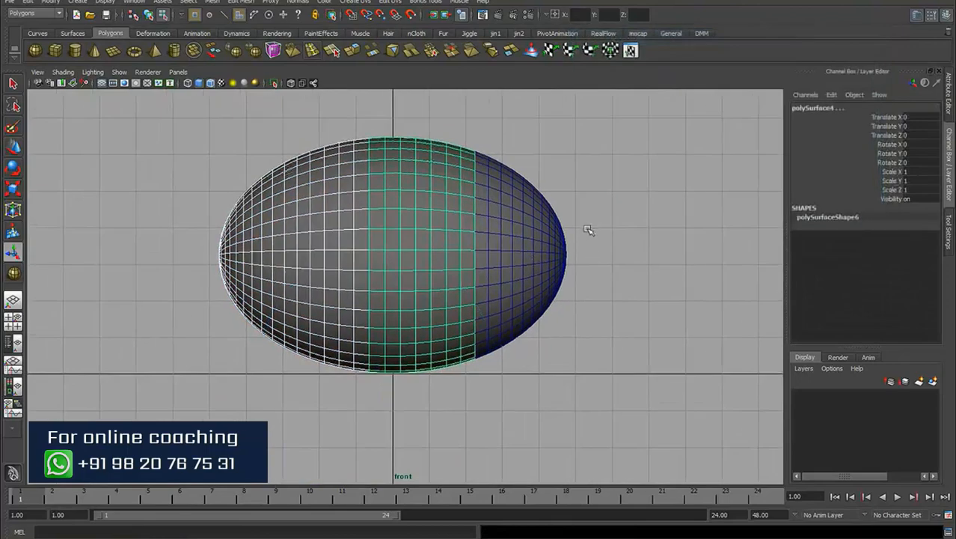
pyautogui.press('F8')
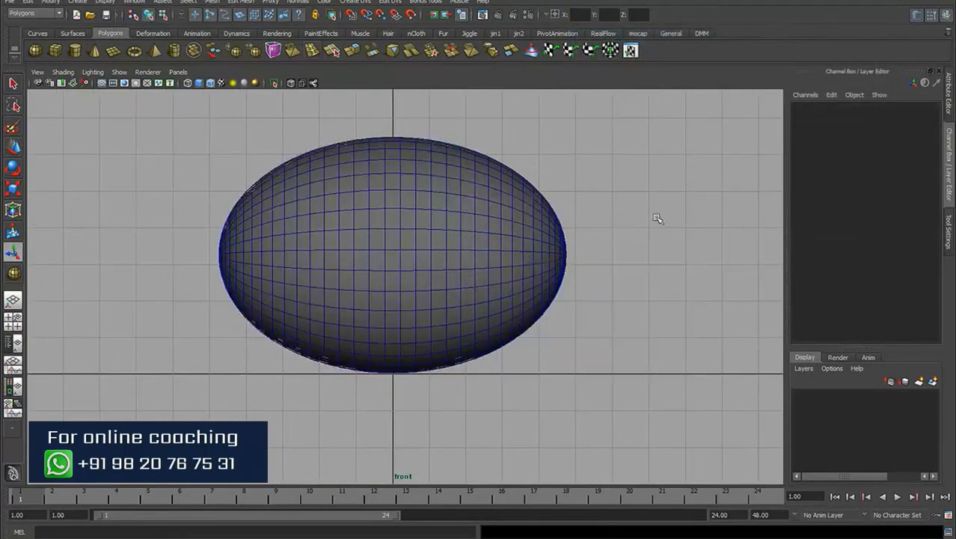
# Step: Display the Outliner beside the perspective view and ungroup polySurface1 and pSphere1 so the three pieces sit at the top level
pyautogui.press('space')
pyautogui.press('space')
pyautogui.keyDown('alt'); pyautogui.moveTo(598, 237); pyautogui.dragTo(536, 267); pyautogui.keyUp('alt')
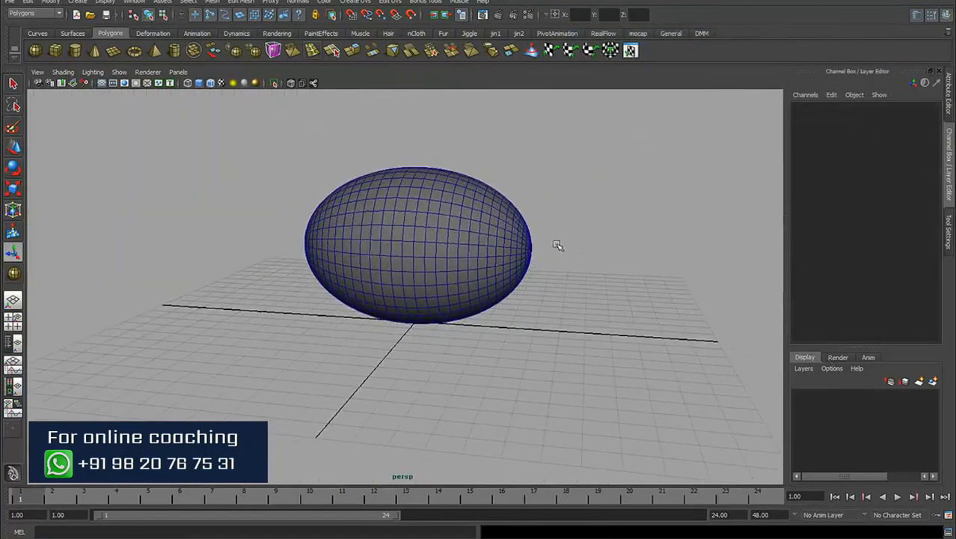
pyautogui.hotkey('shift', 'o')
pyautogui.click(38, 199)
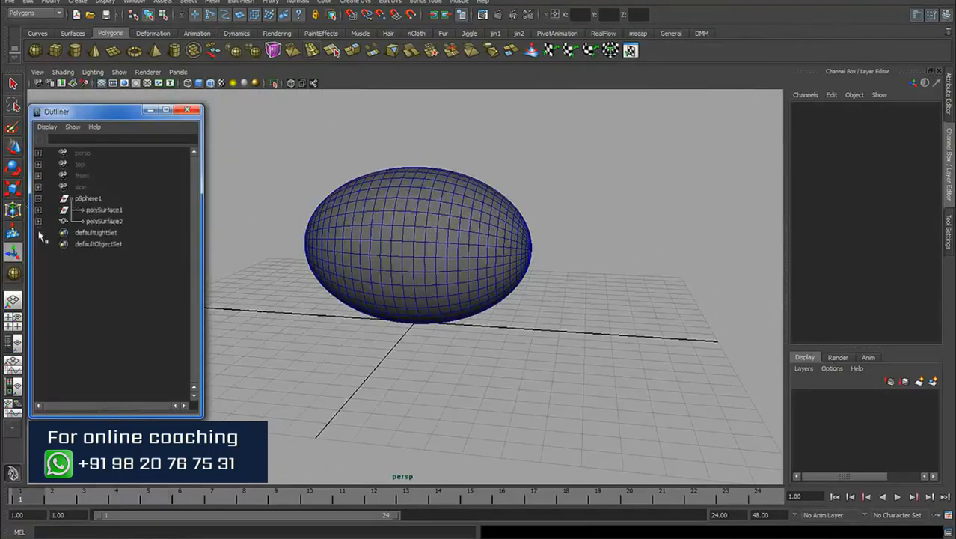
pyautogui.click(38, 209)
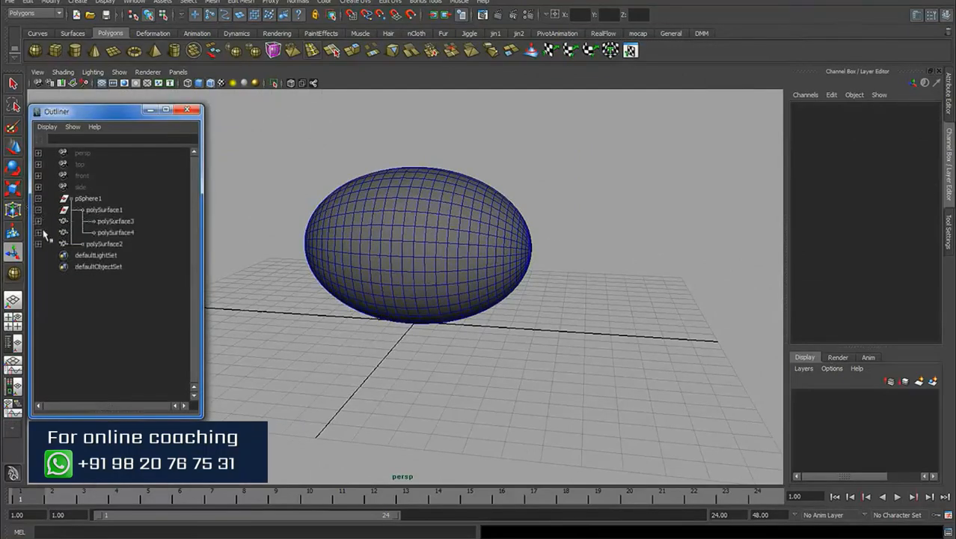
pyautogui.click(86, 212)
pyautogui.click(27, 3)
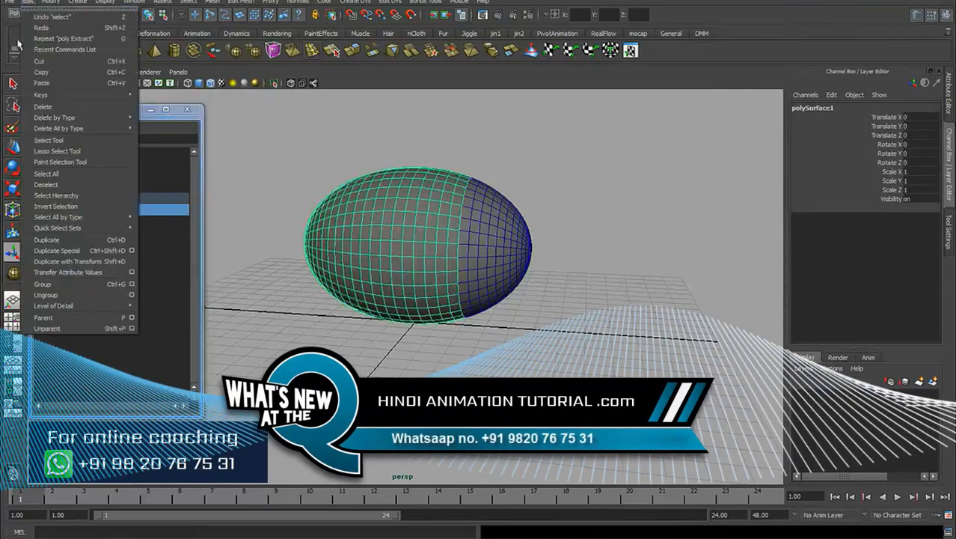
pyautogui.click(59, 295)
pyautogui.click(89, 199)
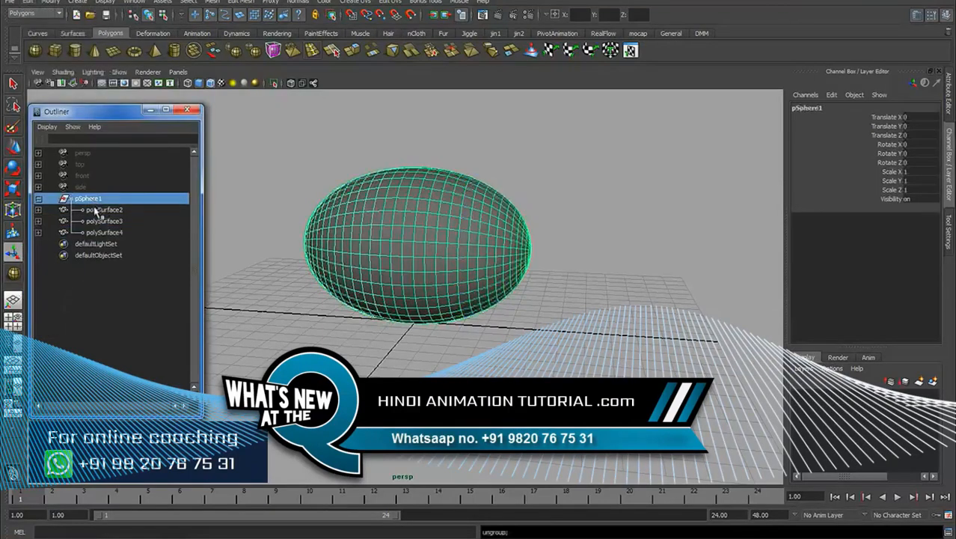
pyautogui.press('g')
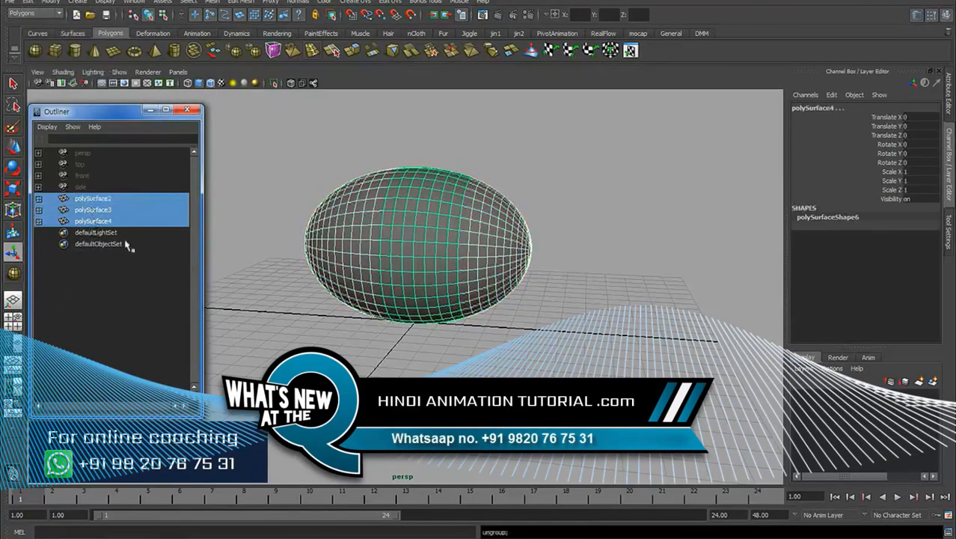
# Step: Center the pivots of all three oval pieces and deselect them
pyautogui.keyDown('alt'); pyautogui.moveTo(520, 238); pyautogui.dragTo(548, 264); pyautogui.keyUp('alt')
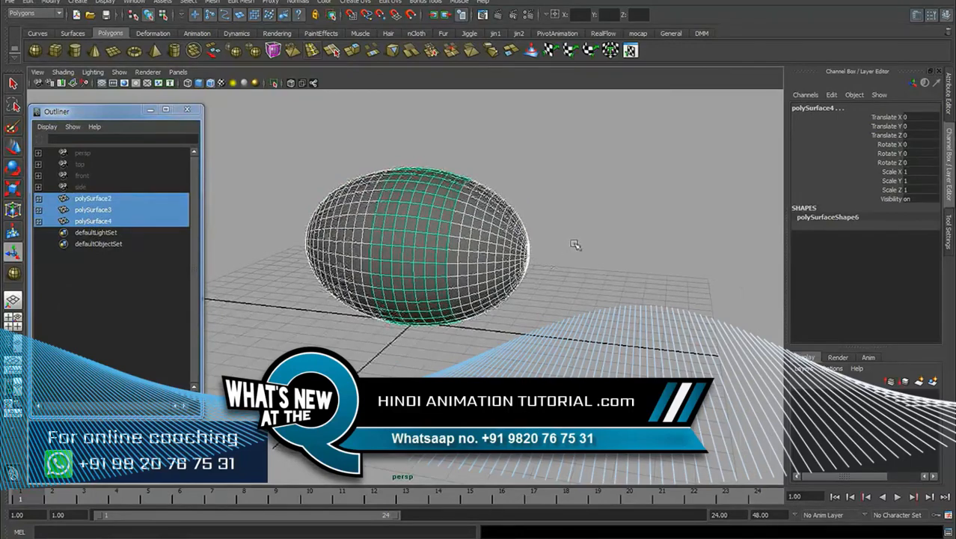
pyautogui.keyDown('alt'); pyautogui.moveTo(553, 249); pyautogui.dragTo(578, 236); pyautogui.keyUp('alt')
pyautogui.click(579, 234)
pyautogui.moveTo(574, 169); pyautogui.dragTo(288, 300)
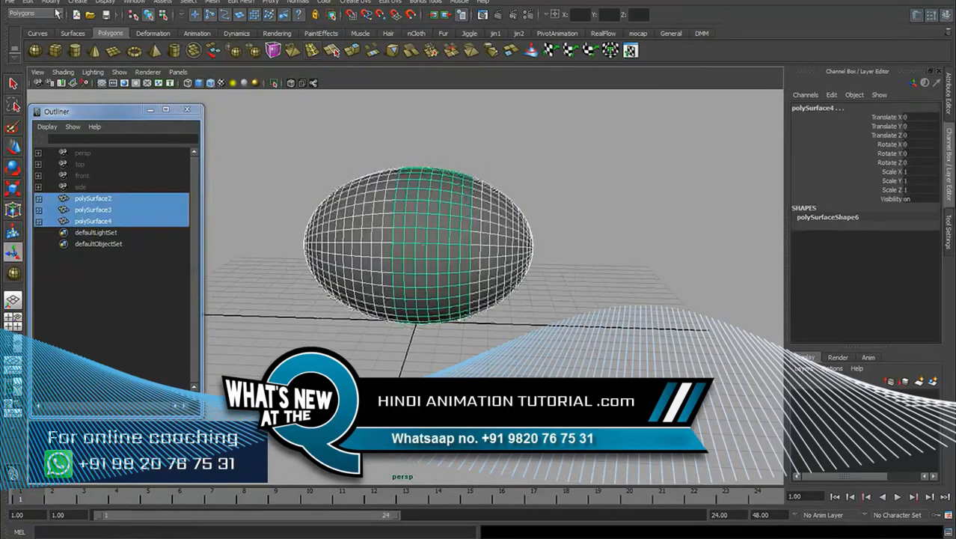
pyautogui.click(50, 2)
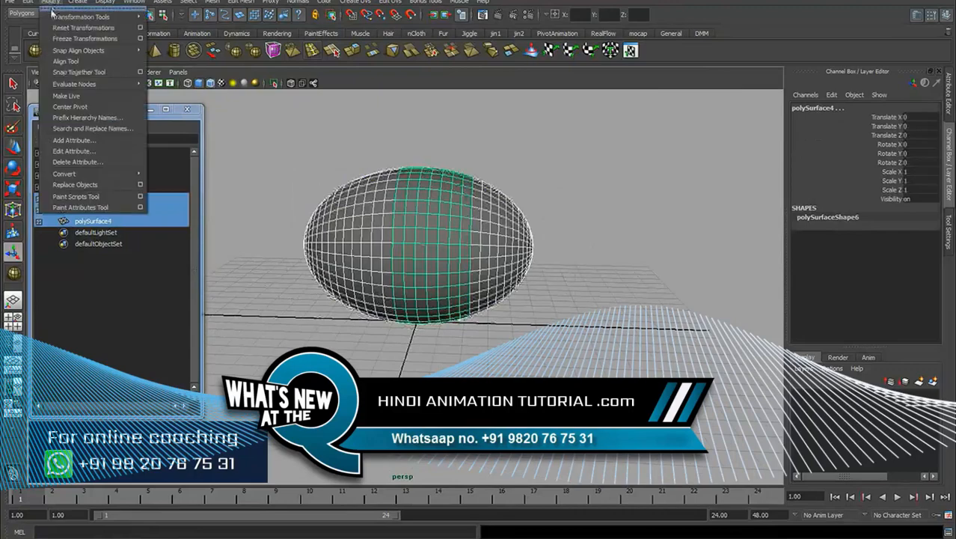
pyautogui.click(69, 108)
pyautogui.click(635, 225)
# Step: Examine the pivot position and the translate, rotate and scale values of each of the three pieces
pyautogui.click(520, 263)
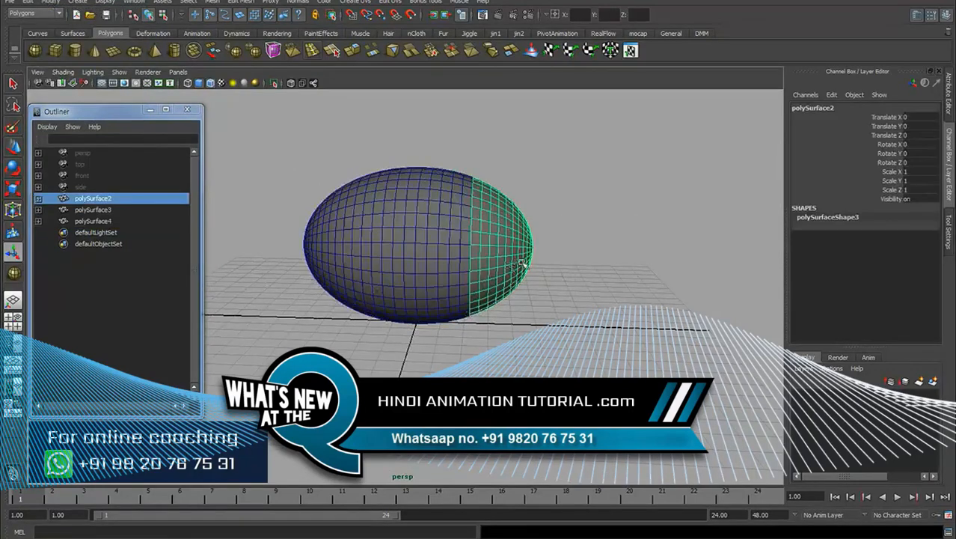
pyautogui.press('w')
pyautogui.moveTo(527, 256)
pyautogui.keyDown('alt'); pyautogui.mouseDown()
pyautogui.moveTo(513, 247)
pyautogui.moveTo(535, 255)
pyautogui.mouseUp(); pyautogui.keyUp('alt')
pyautogui.click(439, 203)
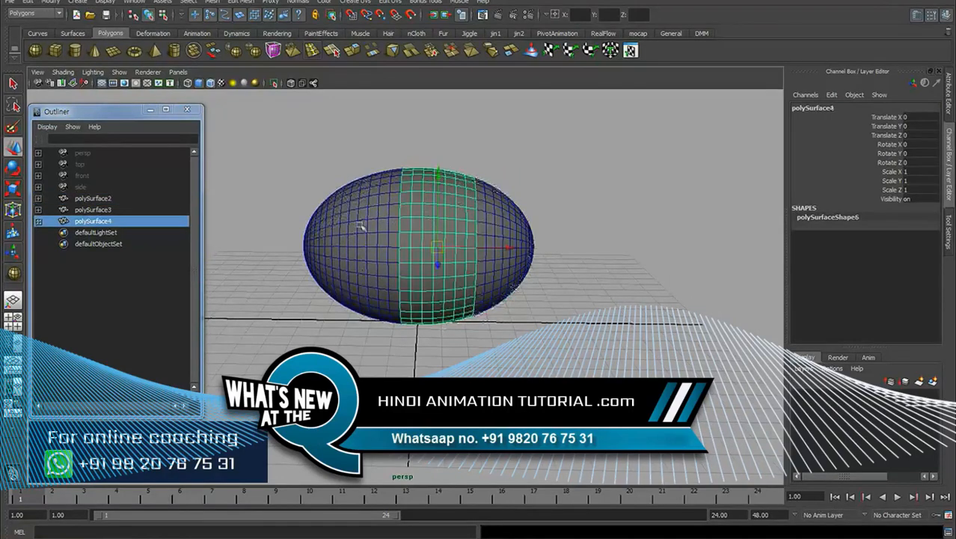
pyautogui.click(330, 264)
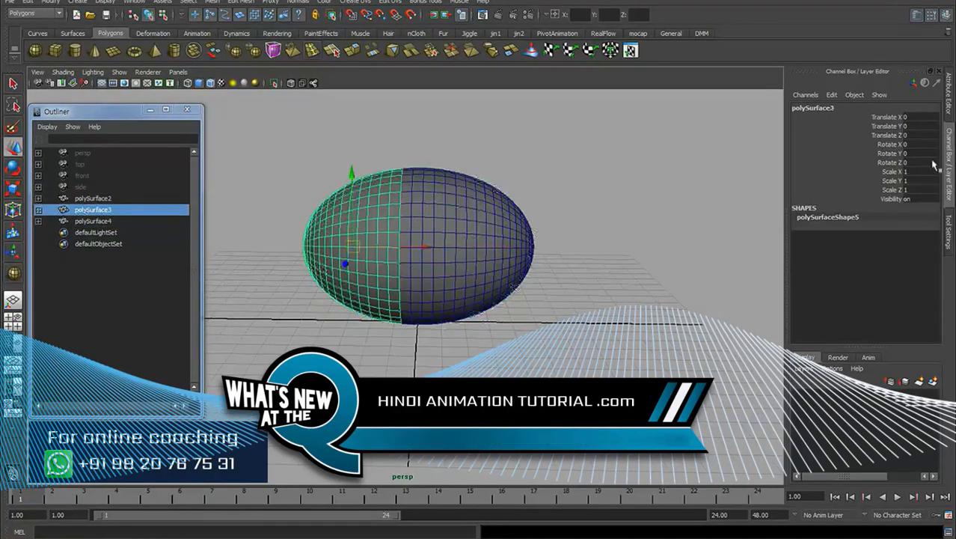
pyautogui.click(437, 202)
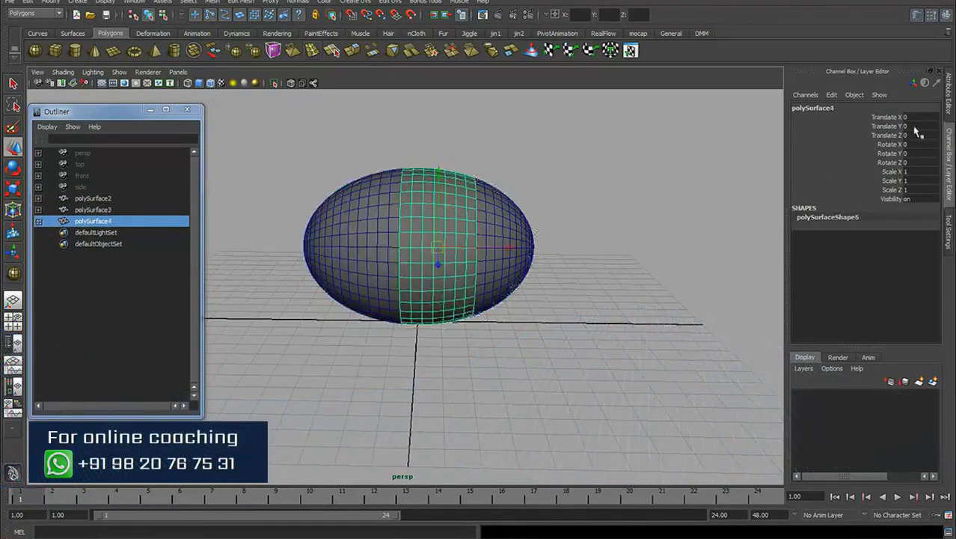
pyautogui.click(505, 244)
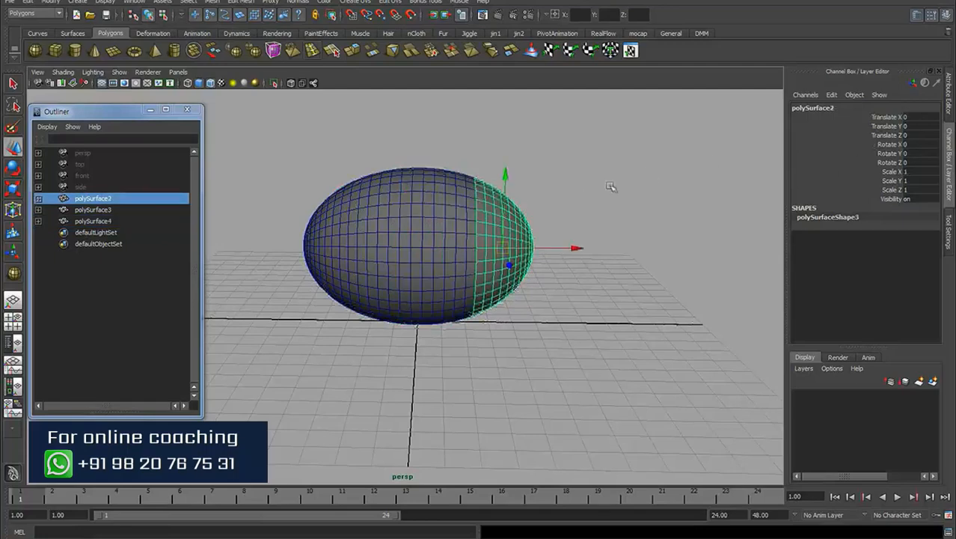
pyautogui.click(585, 199)
# Step: Spread the pieces along X, moving the right cap to about 5.17, the middle band to 2.31 and the left cap to about -1.74
pyautogui.keyDown('alt'); pyautogui.moveTo(526, 209); pyautogui.dragTo(533, 214); pyautogui.keyUp('alt')
pyautogui.click(514, 261)
pyautogui.moveTo(575, 252); pyautogui.dragTo(683, 255)
pyautogui.click(467, 243)
pyautogui.moveTo(506, 247); pyautogui.dragTo(547, 252)
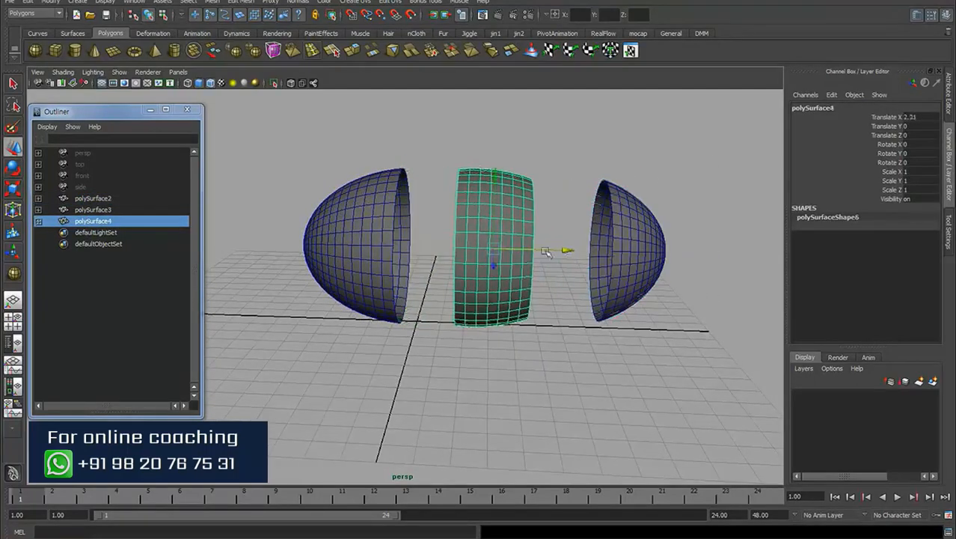
pyautogui.keyDown('alt'); pyautogui.moveTo(411, 210); pyautogui.dragTo(400, 203); pyautogui.keyUp('alt')
pyautogui.click(401, 179)
pyautogui.moveTo(428, 247); pyautogui.dragTo(385, 245)
pyautogui.keyDown('alt'); pyautogui.moveTo(428, 203); pyautogui.dragTo(449, 191); pyautogui.keyUp('alt')
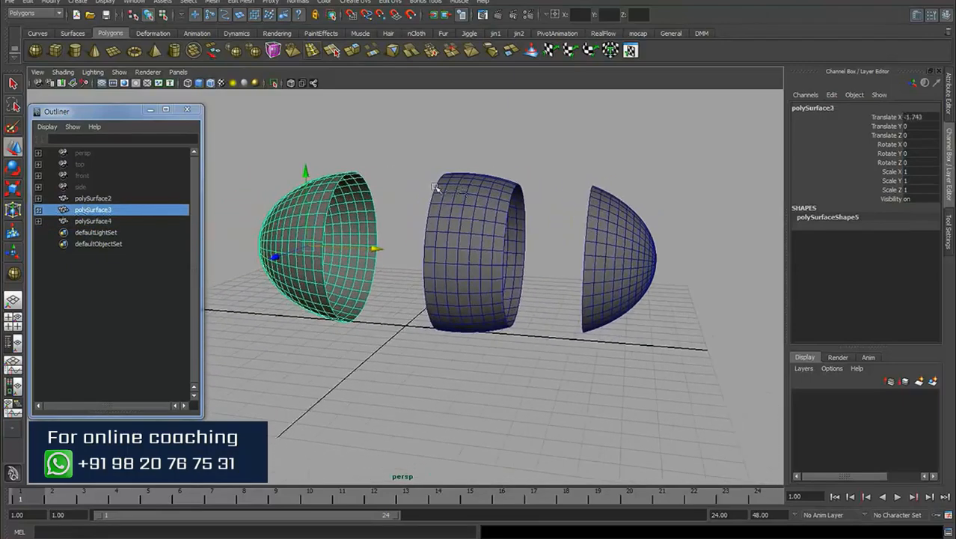
# Step: Close the open side of the left cap with Fill Hole and deselect it
pyautogui.press('q')
pyautogui.click(212, 3)
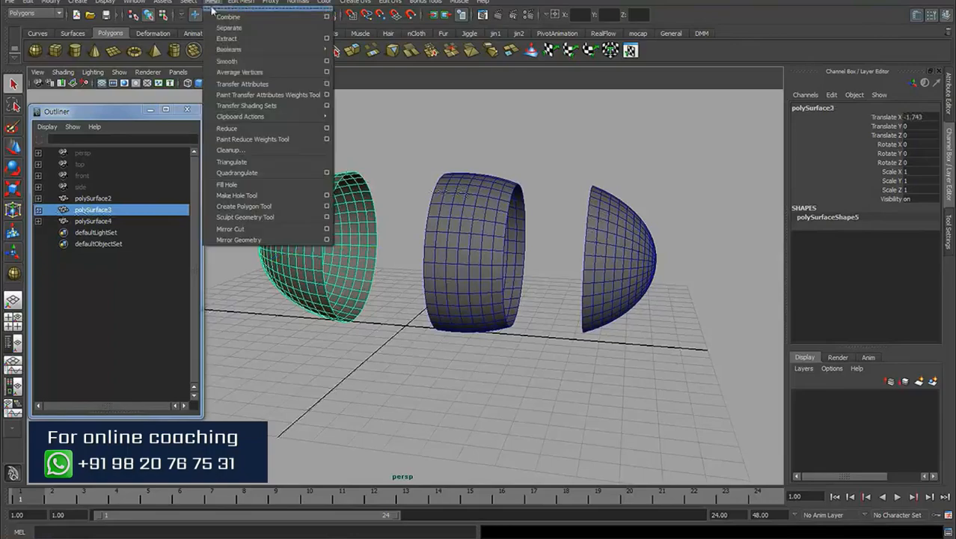
pyautogui.click(227, 185)
pyautogui.keyDown('alt'); pyautogui.moveTo(338, 213); pyautogui.dragTo(398, 184); pyautogui.keyUp('alt')
pyautogui.click(403, 180)
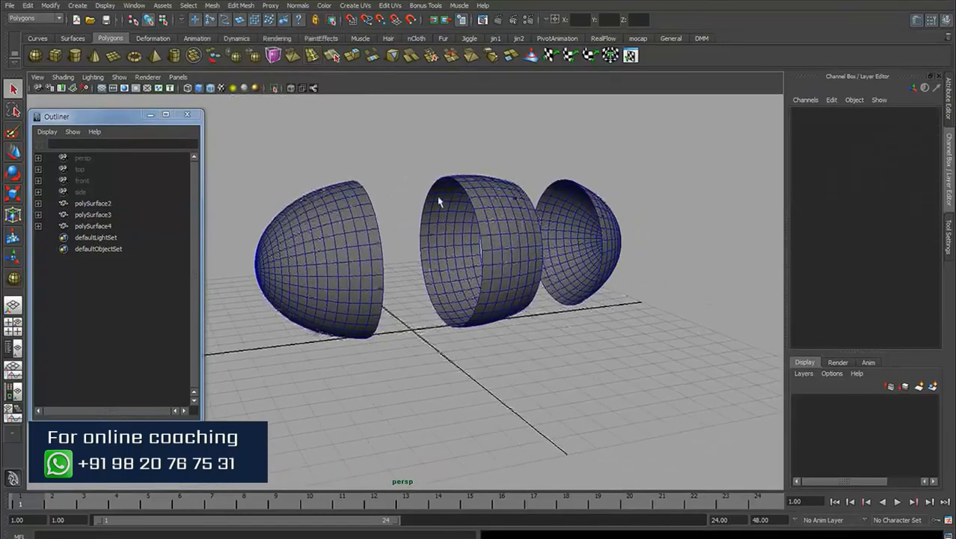
# Step: Fill the open holes of the middle band and of the right cap
pyautogui.click(439, 201)
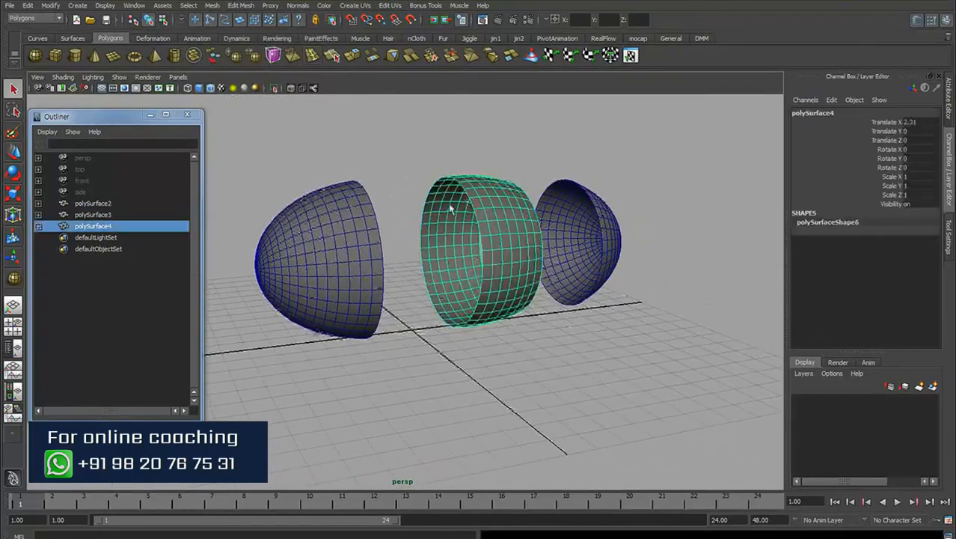
pyautogui.keyDown('alt'); pyautogui.moveTo(446, 206); pyautogui.dragTo(497, 185); pyautogui.keyUp('alt')
pyautogui.press('g')
pyautogui.keyDown('alt'); pyautogui.moveTo(517, 184); pyautogui.dragTo(446, 183, button='middle'); pyautogui.keyUp('alt')
pyautogui.click(572, 179)
pyautogui.click(516, 230)
pyautogui.keyDown('alt'); pyautogui.moveTo(529, 216); pyautogui.dragTo(518, 178); pyautogui.keyUp('alt')
pyautogui.click(562, 198)
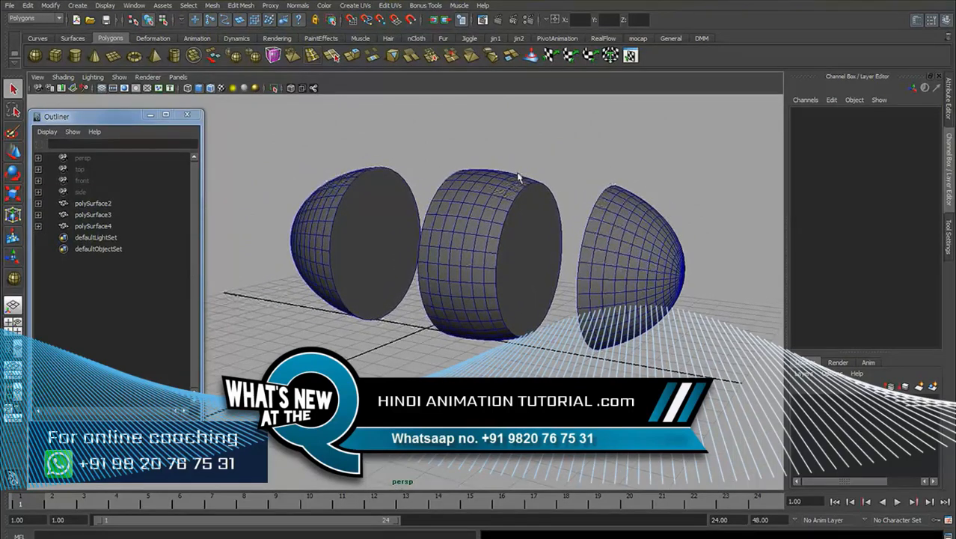
# Step: Delete the construction history of all three closed pieces and select the pieces again
pyautogui.keyDown('alt'); pyautogui.moveTo(492, 190); pyautogui.dragTo(451, 174); pyautogui.keyUp('alt')
pyautogui.keyDown('alt'); pyautogui.moveTo(348, 170); pyautogui.dragTo(509, 220); pyautogui.keyUp('alt')
pyautogui.click(580, 250)
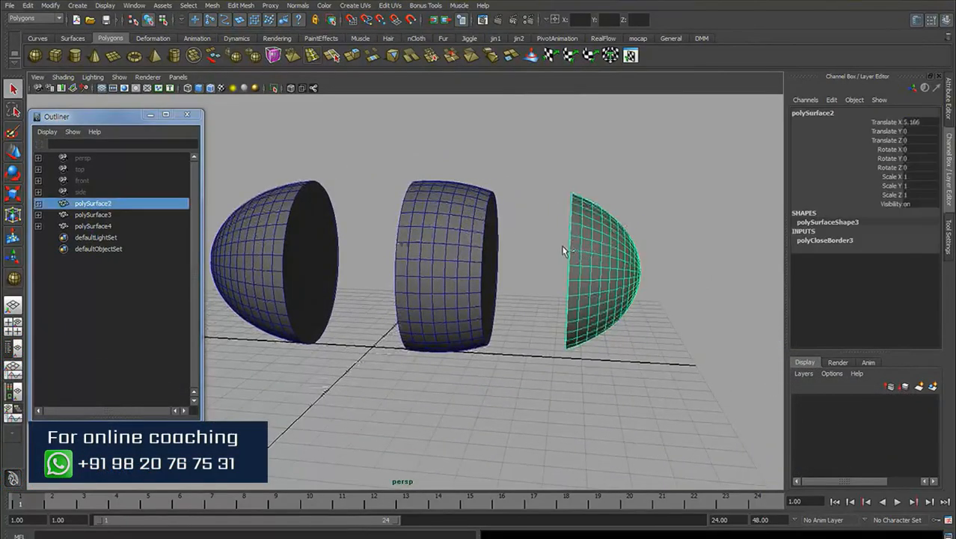
pyautogui.click(671, 203)
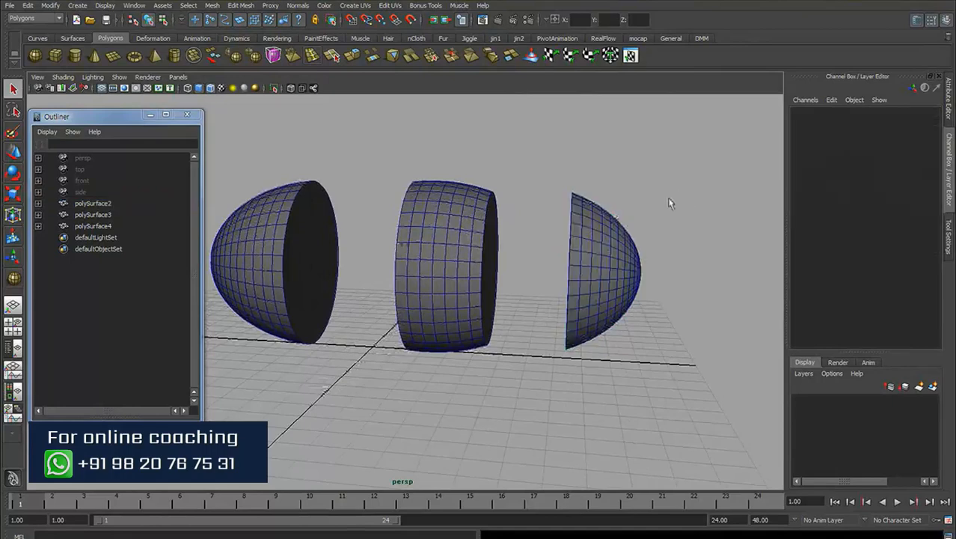
pyautogui.moveTo(670, 203); pyautogui.dragTo(263, 263)
pyautogui.keyDown('alt'); pyautogui.moveTo(583, 216); pyautogui.dragTo(597, 211, button='middle'); pyautogui.keyUp('alt')
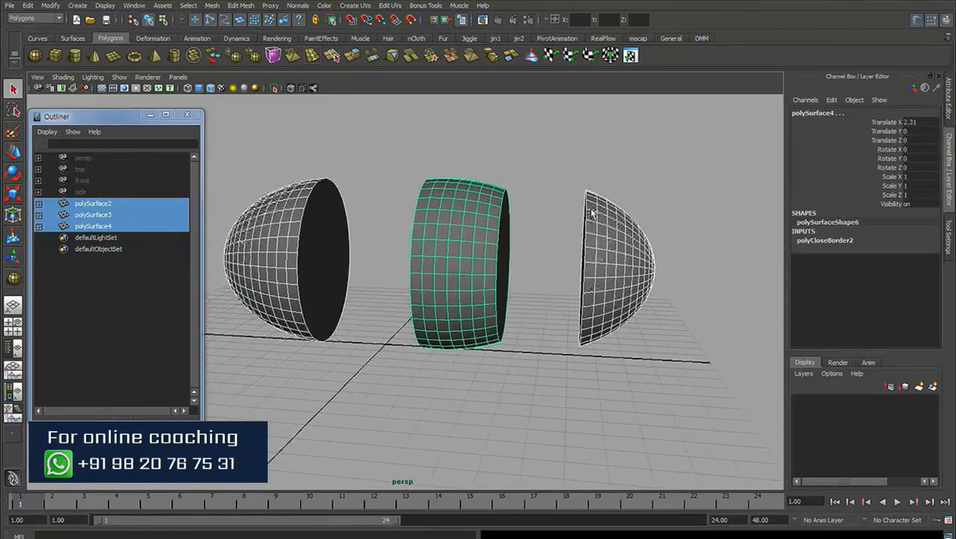
pyautogui.hotkey('alt', 'shift', 'd')
pyautogui.moveTo(656, 205); pyautogui.dragTo(299, 269)
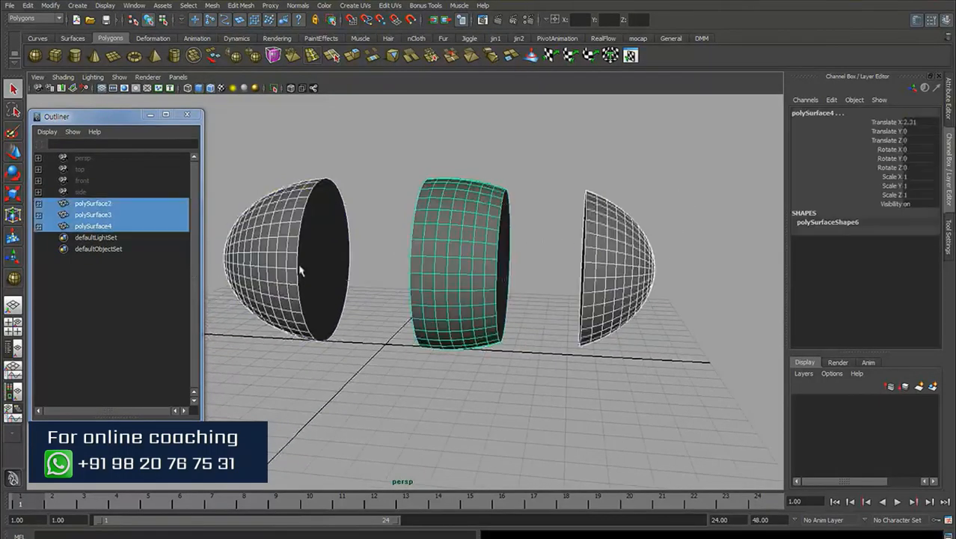
# Step: Set Translate X of all three pieces to 0 so they close into a whole fruit
pyautogui.click(915, 123)
pyautogui.press('Return')
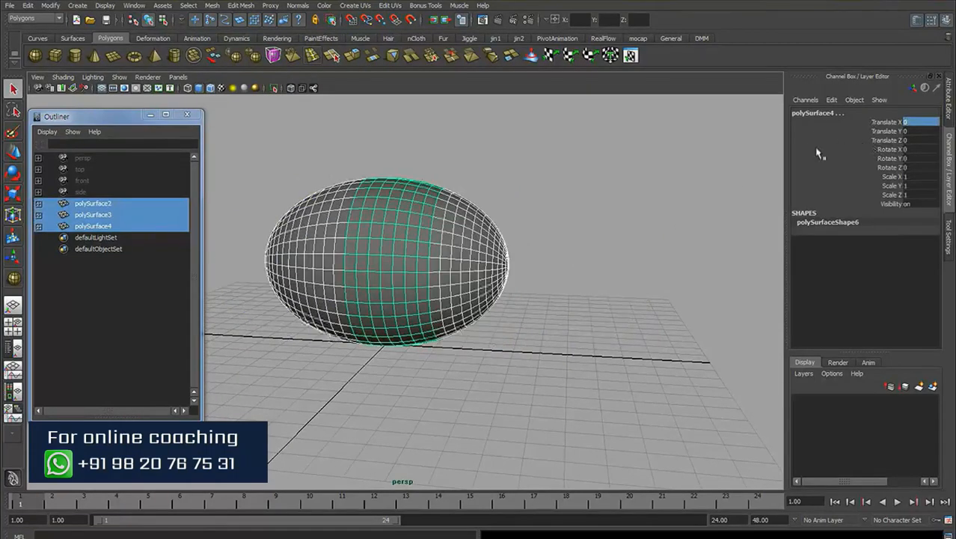
pyautogui.click(573, 179)
pyautogui.keyDown('alt'); pyautogui.moveTo(485, 187); pyautogui.dragTo(463, 186); pyautogui.keyUp('alt')
pyautogui.click(479, 260)
pyautogui.keyDown('alt'); pyautogui.moveTo(461, 222); pyautogui.dragTo(407, 225); pyautogui.keyUp('alt')
pyautogui.click(424, 227)
# Step: Select the right cap of the fruit and rename it as f1
pyautogui.click(465, 262)
pyautogui.scroll(5, 461, 207)
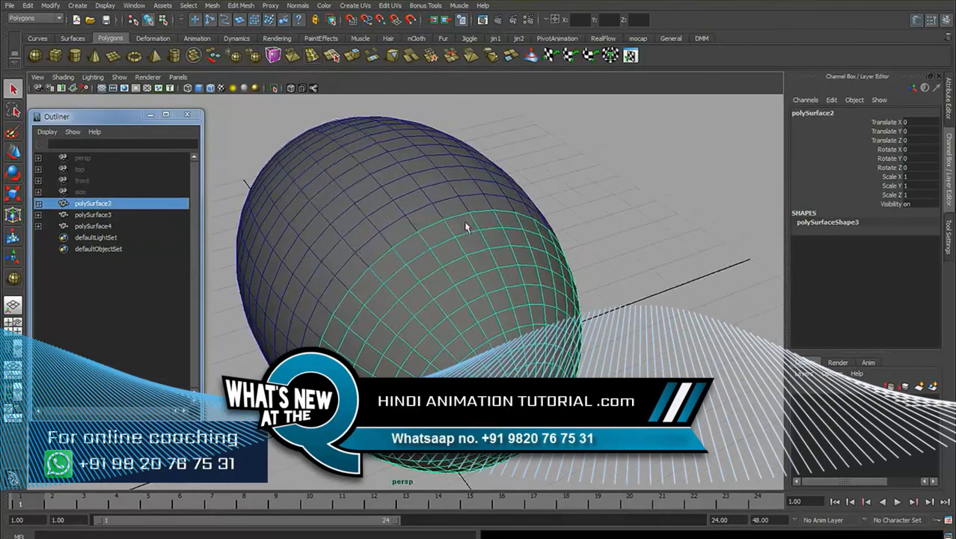
pyautogui.keyDown('alt'); pyautogui.moveTo(467, 226); pyautogui.dragTo(603, 188); pyautogui.keyUp('alt')
pyautogui.keyDown('alt'); pyautogui.moveTo(602, 189); pyautogui.dragTo(520, 184, button='right'); pyautogui.keyUp('alt')
pyautogui.keyDown('alt'); pyautogui.moveTo(520, 184); pyautogui.dragTo(544, 179, button='middle'); pyautogui.keyUp('alt')
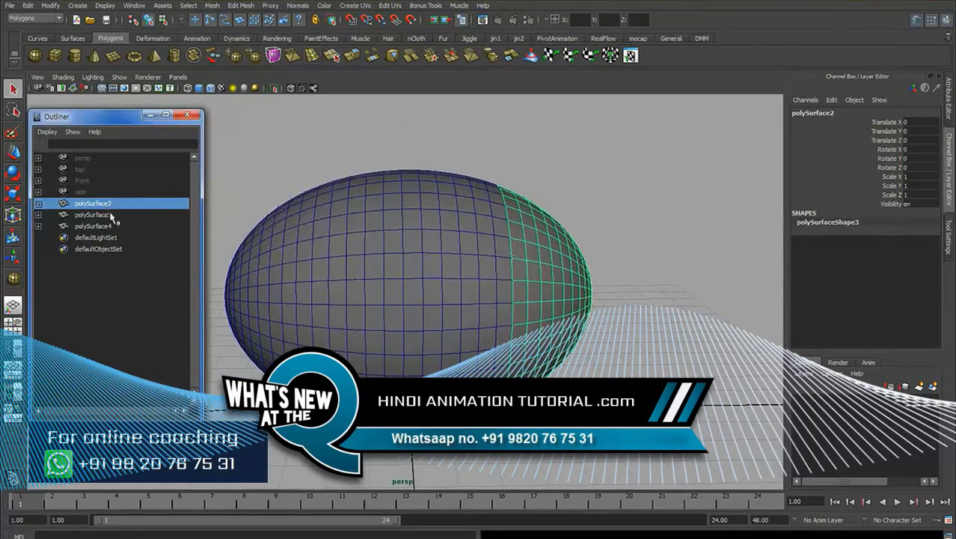
pyautogui.doubleClick(101, 207)
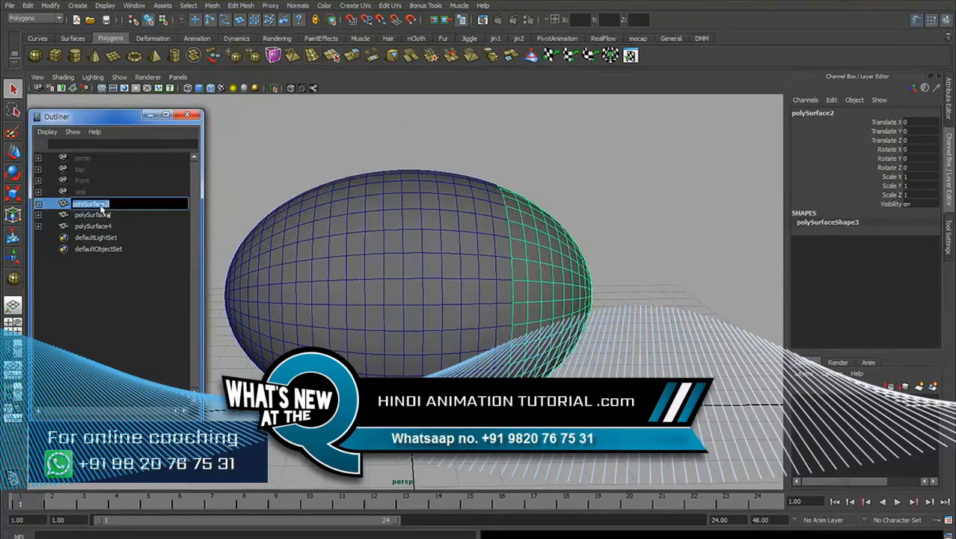
pyautogui.write('e')
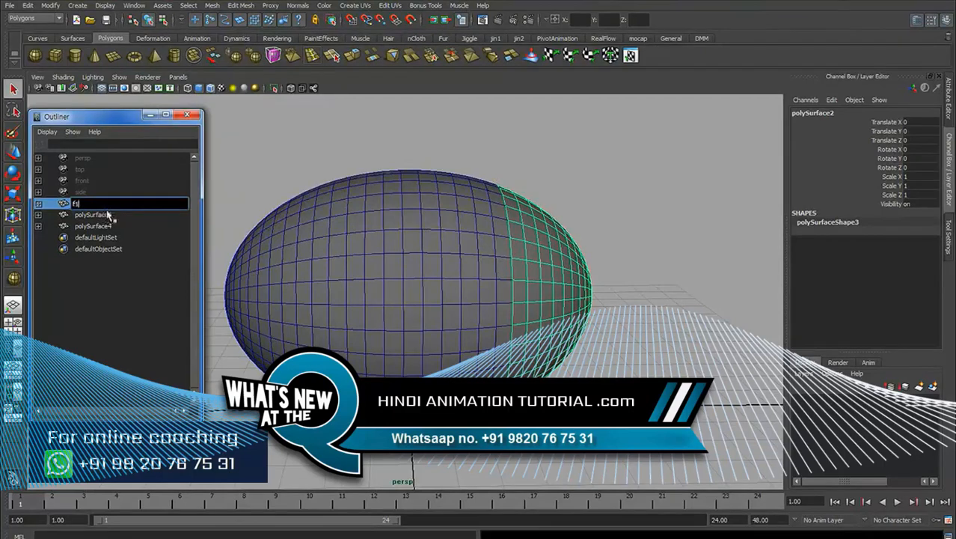
pyautogui.press('Return')
# Step: Rename the middle band as f2 and the left cap as f3
pyautogui.click(430, 206)
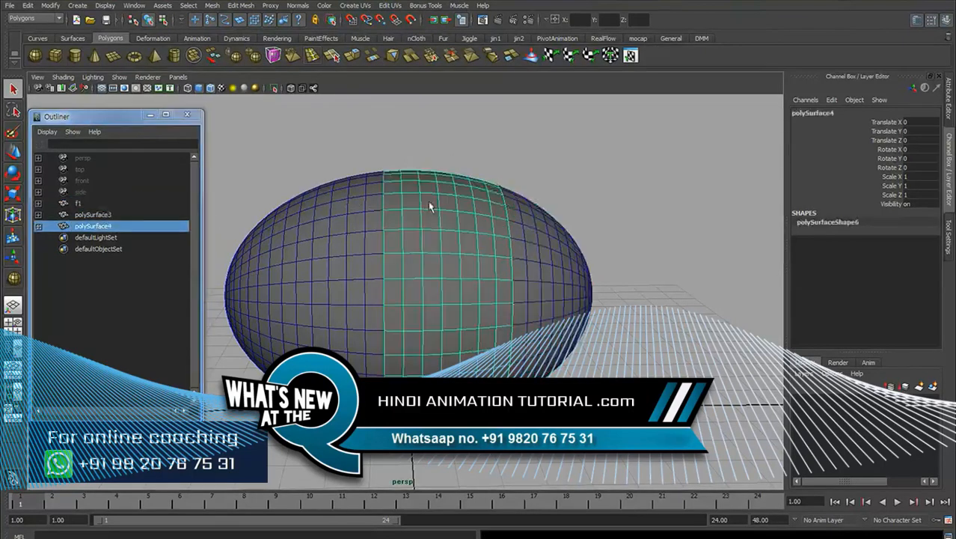
pyautogui.doubleClick(101, 228)
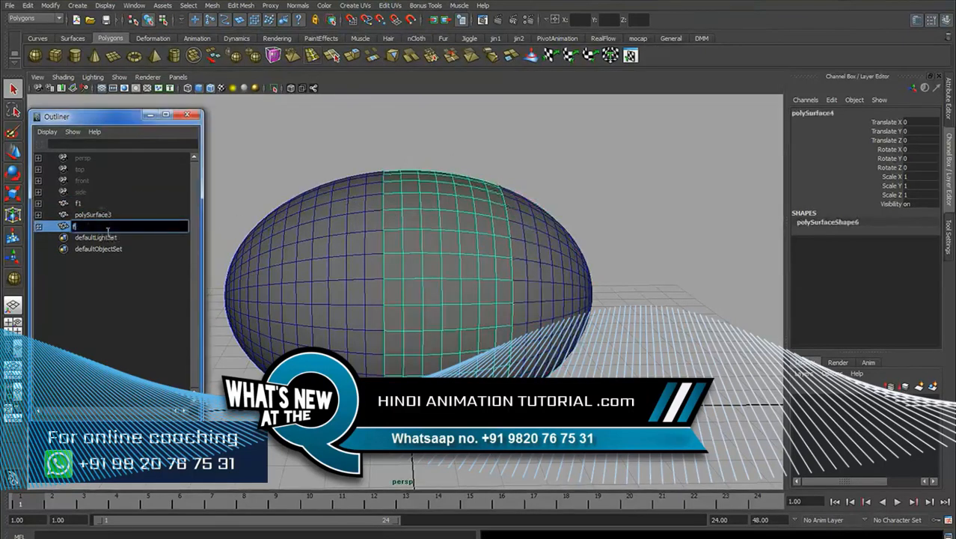
pyautogui.click(110, 216)
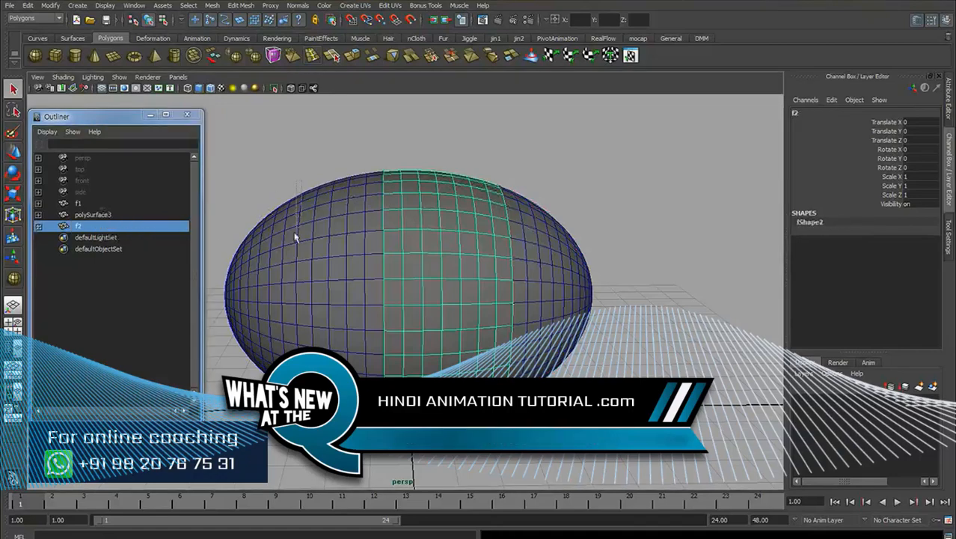
pyautogui.doubleClick(110, 217)
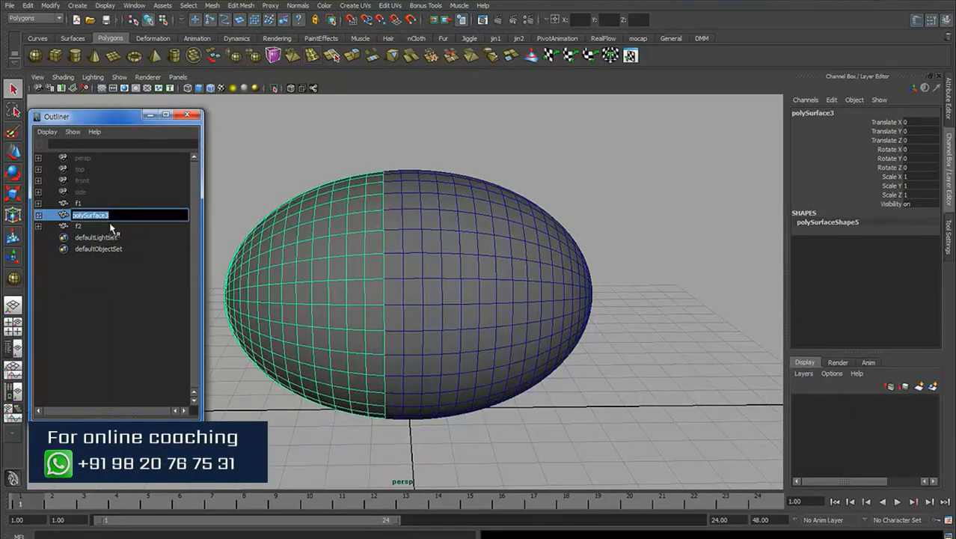
pyautogui.write('f3')
pyautogui.press('Return')
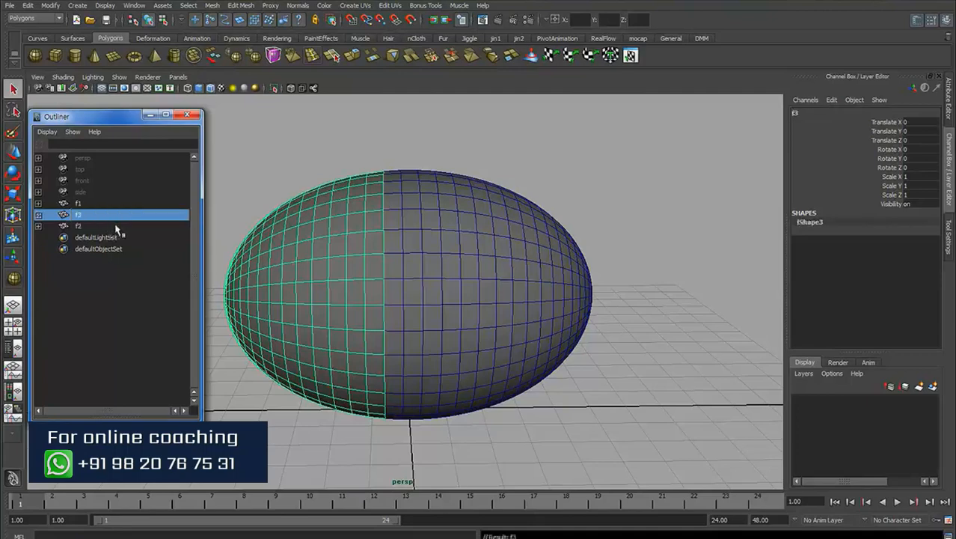
pyautogui.click(508, 165)
# Step: Hide the left cap f3 and the middle band f2, leaving only f1 displayed
pyautogui.moveTo(79, 214); pyautogui.dragTo(79, 225)
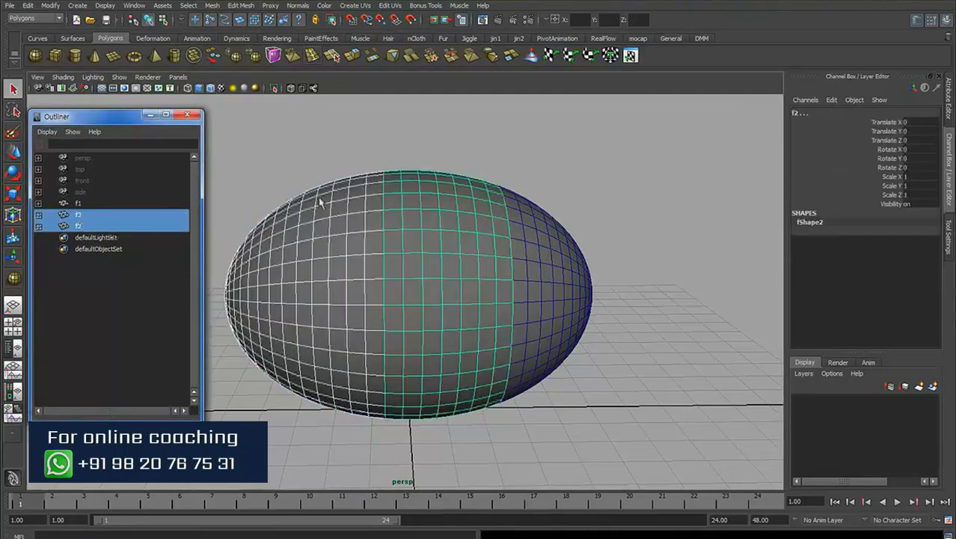
pyautogui.hotkey('ctrl', 'h')
pyautogui.keyDown('alt'); pyautogui.moveTo(331, 198); pyautogui.dragTo(358, 162); pyautogui.keyUp('alt')
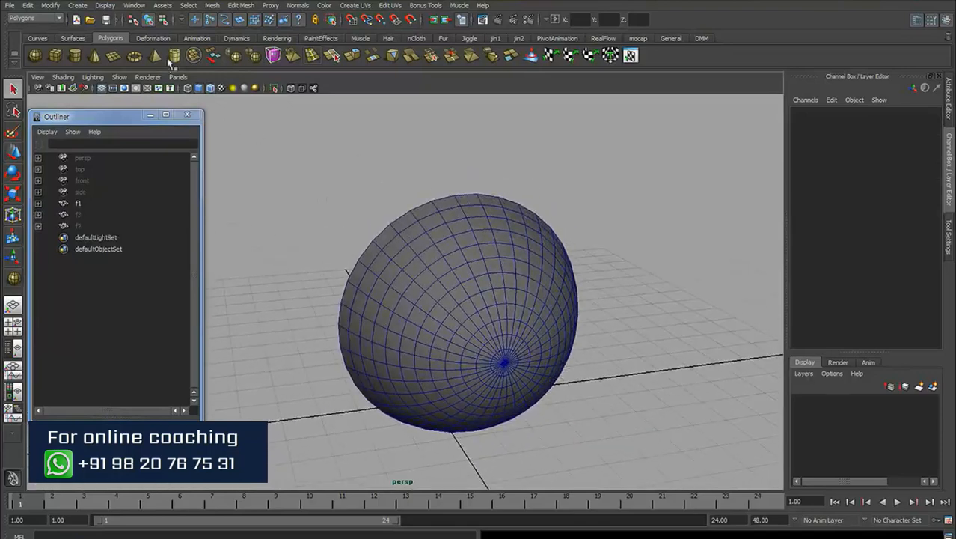
# Step: Create a locator and snap it to the top vertex on the cut edge of the right cap f1
pyautogui.click(197, 39)
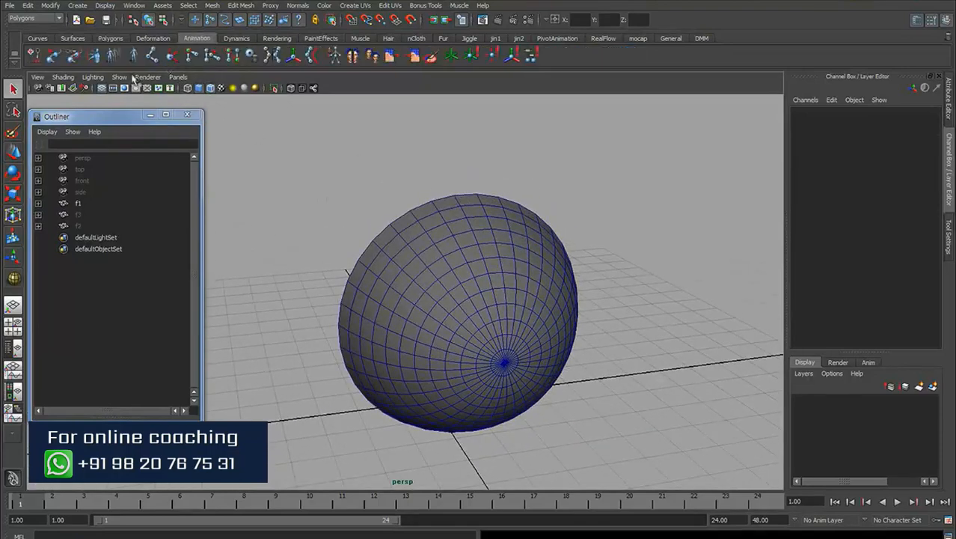
pyautogui.click(454, 56)
pyautogui.press('w')
pyautogui.keyDown('alt'); pyautogui.moveTo(557, 307); pyautogui.dragTo(520, 313); pyautogui.keyUp('alt')
pyautogui.press('v')
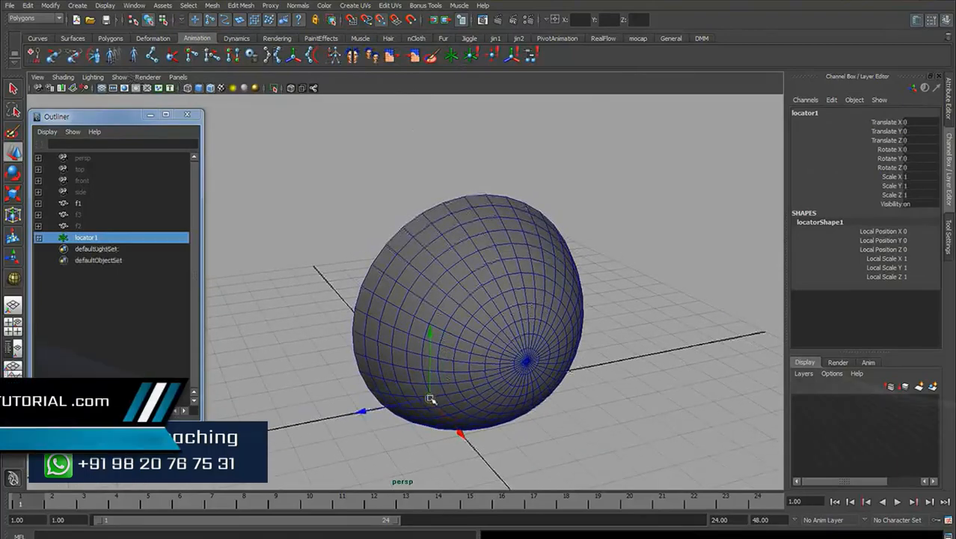
pyautogui.moveTo(430, 398); pyautogui.dragTo(485, 196)
pyautogui.keyDown('alt'); pyautogui.moveTo(453, 251); pyautogui.dragTo(522, 238); pyautogui.keyUp('alt')
pyautogui.click(646, 196)
pyautogui.keyDown('alt'); pyautogui.moveTo(517, 199); pyautogui.dragTo(539, 214, button='middle'); pyautogui.keyUp('alt')
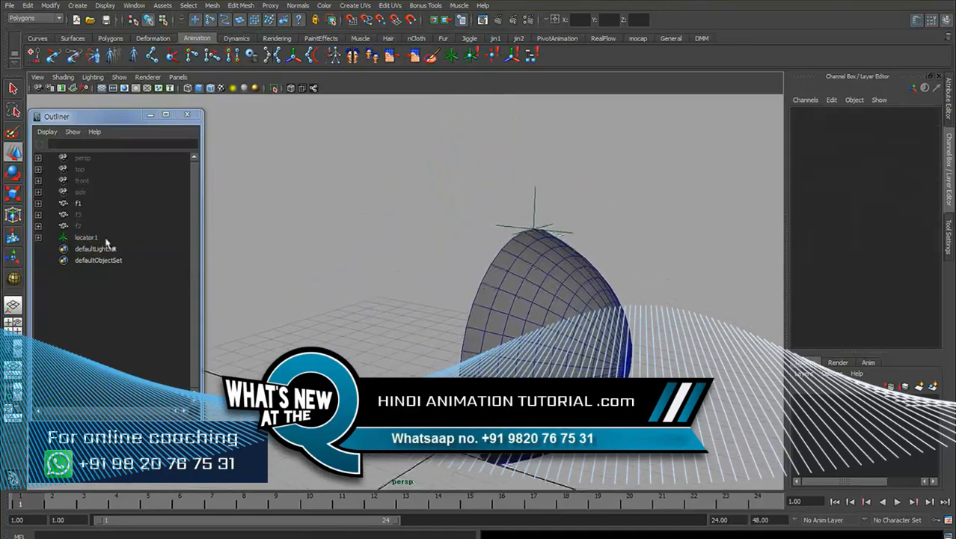
# Step: Show the hidden middle band f2 again and clear the selection
pyautogui.click(81, 225)
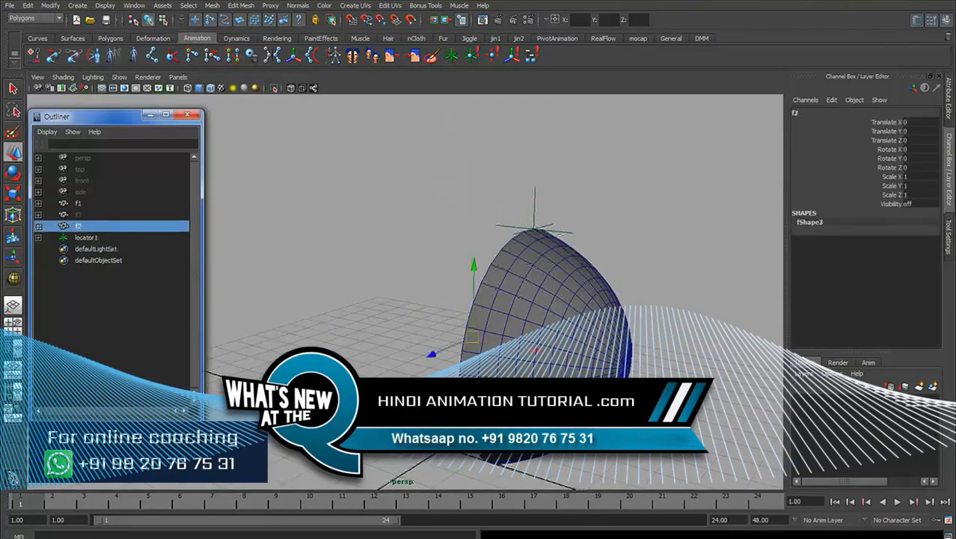
pyautogui.hotkey('shift', 'h')
pyautogui.moveTo(521, 223)
pyautogui.keyDown('alt'); pyautogui.mouseDown()
pyautogui.moveTo(436, 228)
pyautogui.moveTo(509, 236)
pyautogui.mouseUp(); pyautogui.keyUp('alt')
pyautogui.click(607, 197)
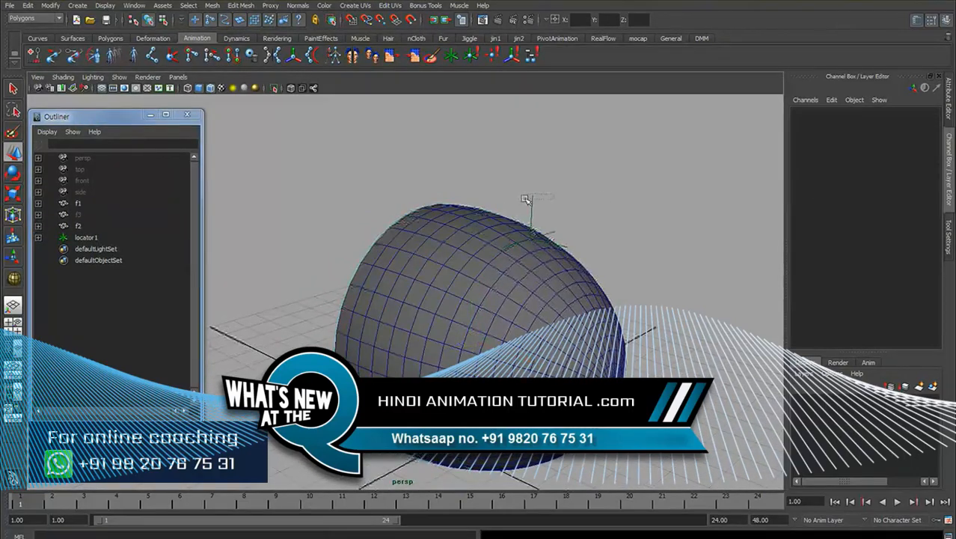
# Step: Duplicate the locator and move the copy to the top of the middle band's left cut edge, at about X -0.637, Y 6.445, Z -0.287
pyautogui.click(526, 201)
pyautogui.hotkey('ctrl', 'd')
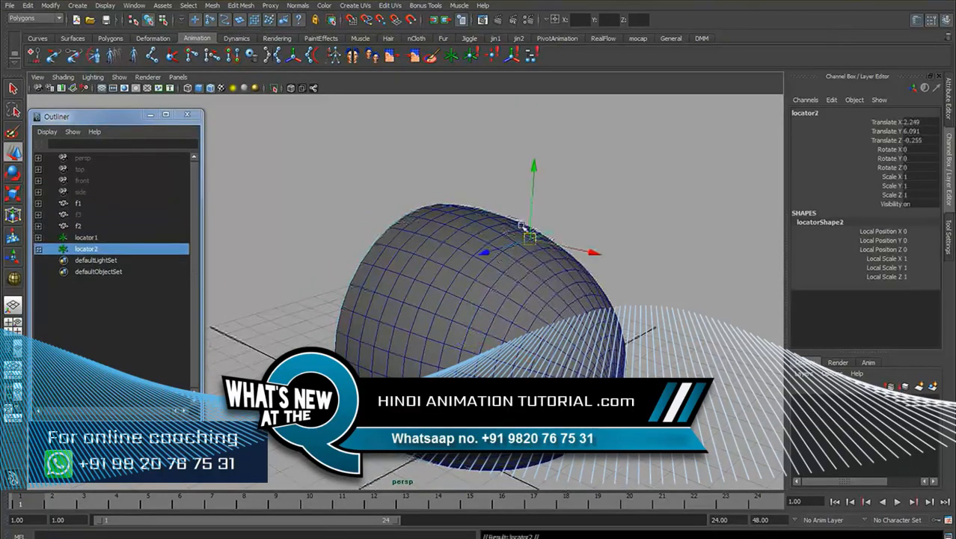
pyautogui.keyDown('alt'); pyautogui.moveTo(523, 225); pyautogui.dragTo(487, 231); pyautogui.keyUp('alt')
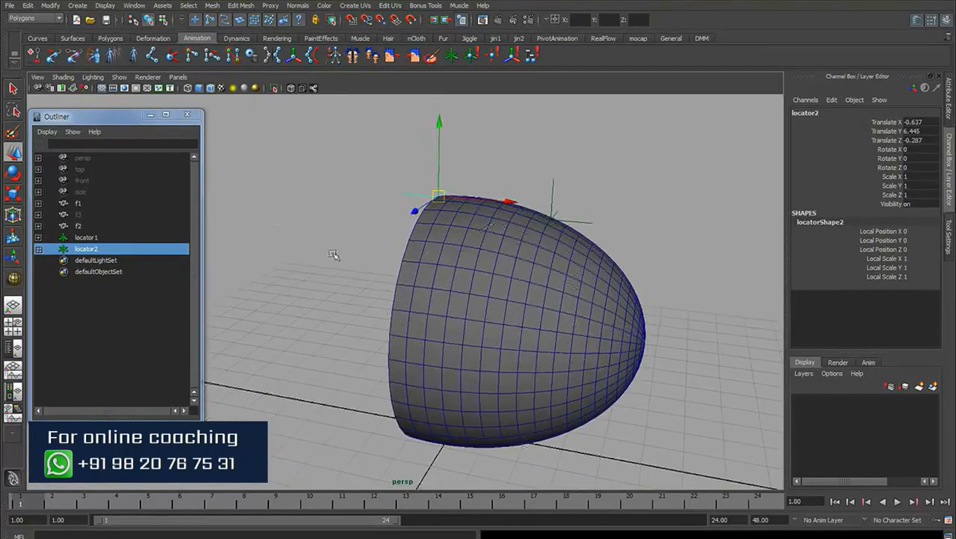
# Step: Show the hidden left cap f3 again and deselect it
pyautogui.click(77, 214)
pyautogui.hotkey('shift', 'h')
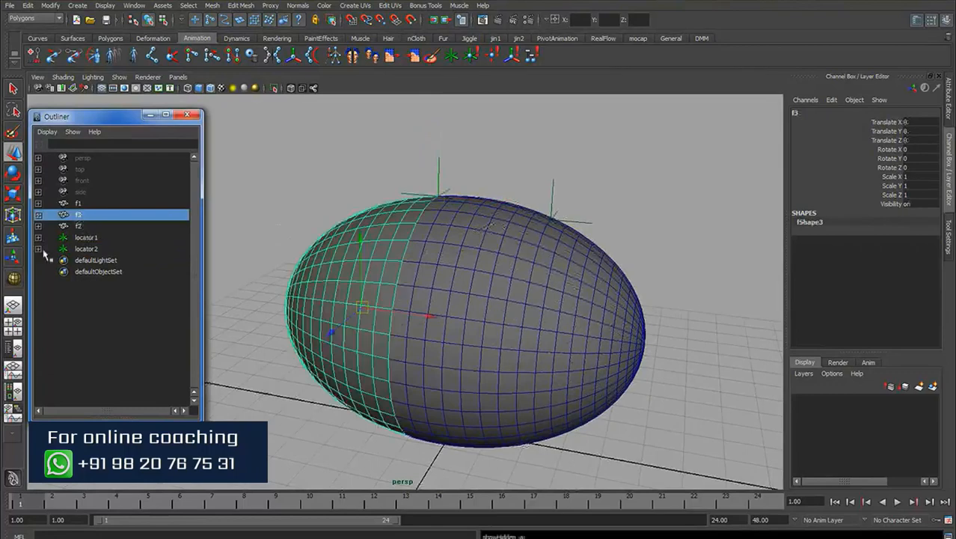
pyautogui.click(652, 181)
# Step: Freeze the transformations of both locators and close the Outliner
pyautogui.keyDown('alt'); pyautogui.moveTo(613, 183); pyautogui.dragTo(563, 182); pyautogui.keyUp('alt')
pyautogui.moveTo(561, 182); pyautogui.dragTo(509, 180)
pyautogui.keyDown('shift'); pyautogui.moveTo(464, 169); pyautogui.dragTo(381, 181); pyautogui.keyUp('shift')
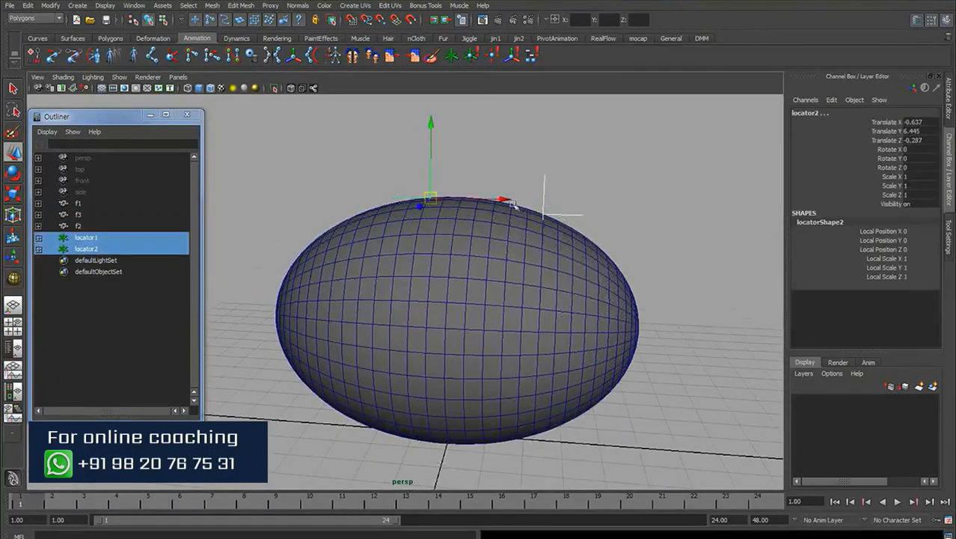
pyautogui.click(49, 5)
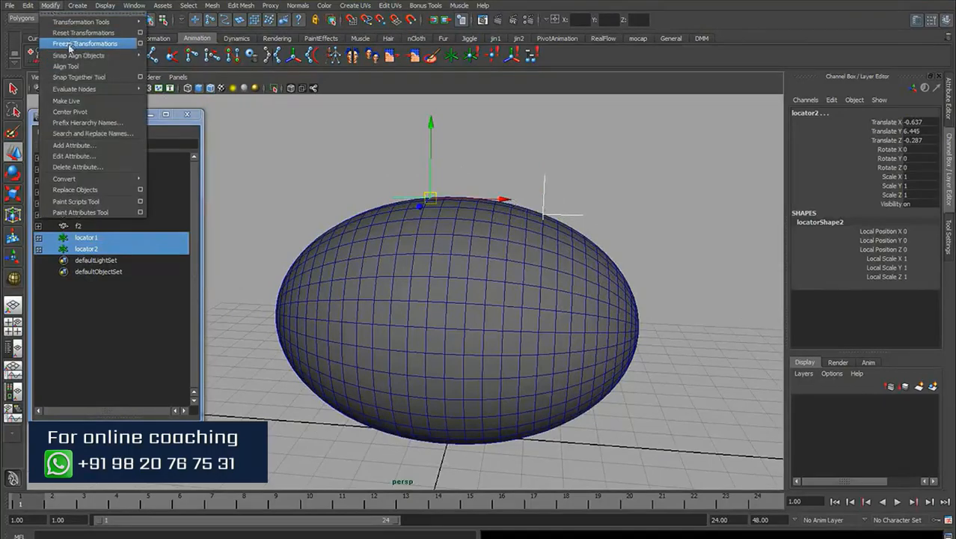
pyautogui.click(69, 43)
pyautogui.keyDown('alt'); pyautogui.moveTo(613, 202); pyautogui.dragTo(642, 201); pyautogui.keyUp('alt')
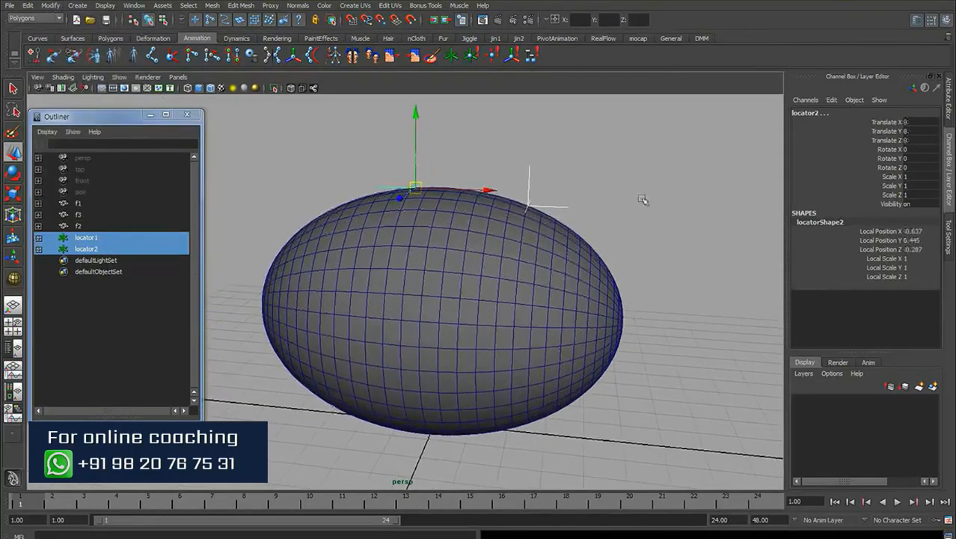
pyautogui.click(659, 197)
pyautogui.keyDown('alt'); pyautogui.moveTo(465, 234); pyautogui.dragTo(385, 234); pyautogui.keyUp('alt')
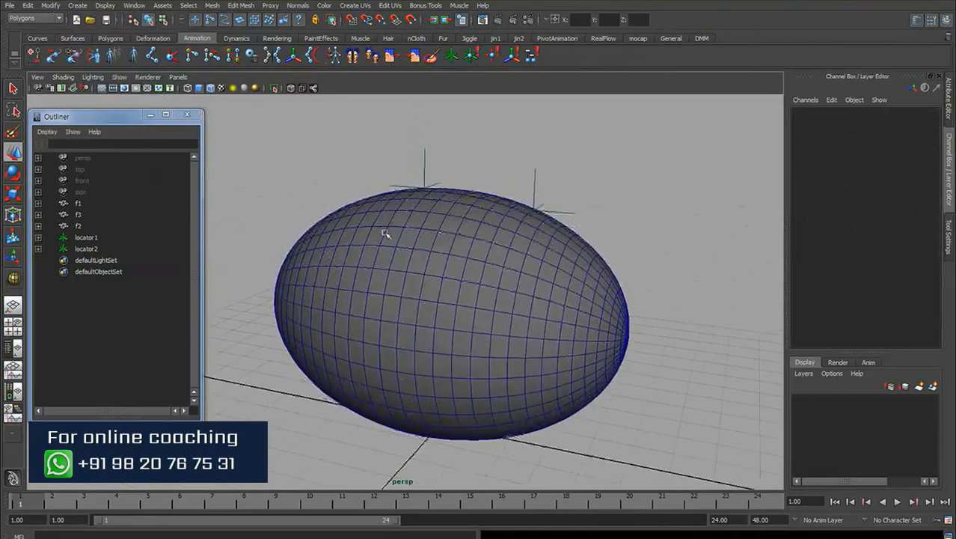
pyautogui.click(187, 116)
# Step: Create a thin polygon cube as a blade across the fruit in the side view, centred at about X 0.235, Y 4.483, Z 1.814
pyautogui.keyDown('alt'); pyautogui.moveTo(533, 243); pyautogui.dragTo(401, 232, button='right'); pyautogui.keyUp('alt')
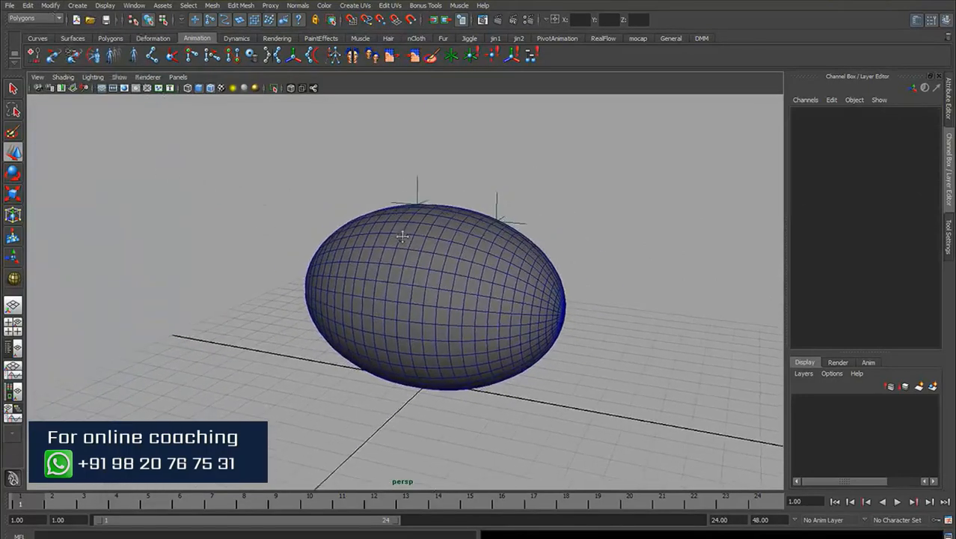
pyautogui.keyDown('alt'); pyautogui.moveTo(401, 233); pyautogui.dragTo(401, 245); pyautogui.keyUp('alt')
pyautogui.press('space')
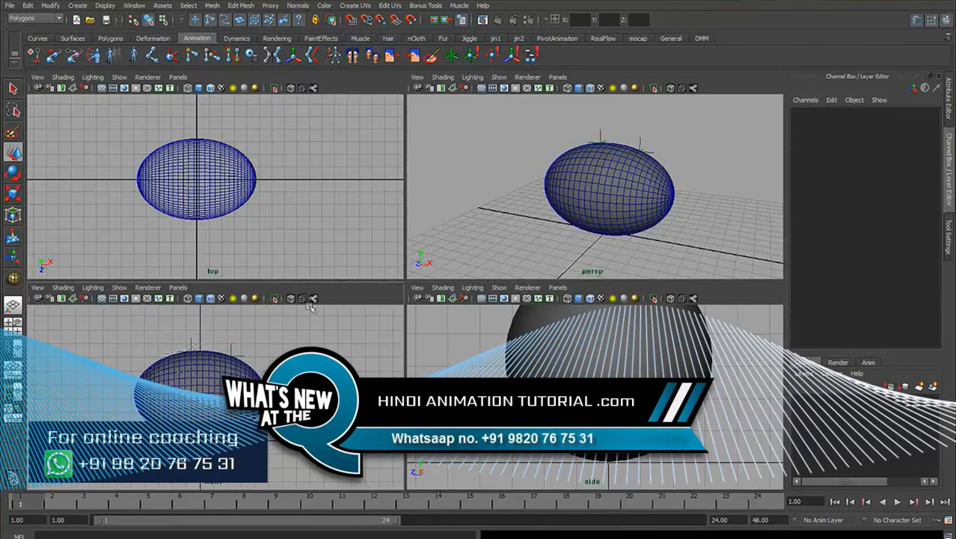
pyautogui.press('space')
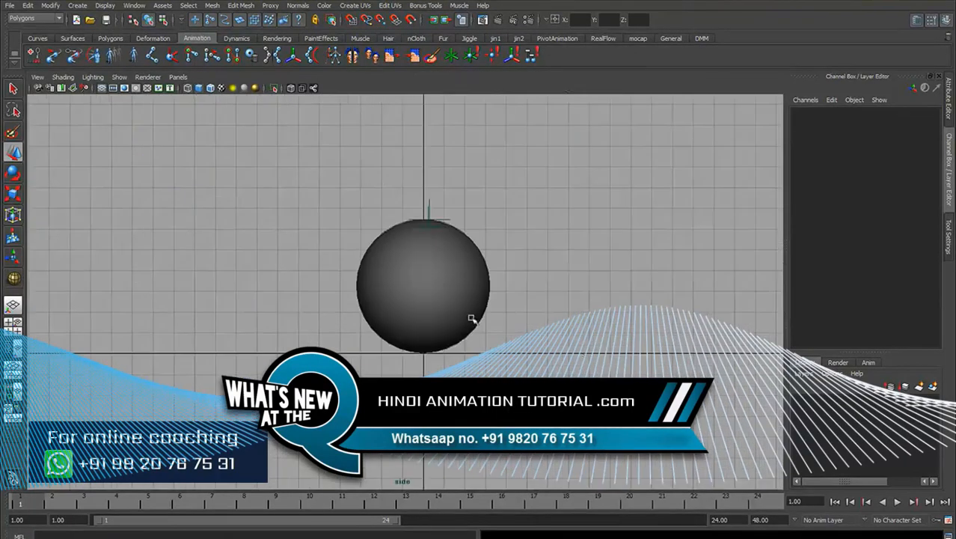
pyautogui.keyDown('alt'); pyautogui.moveTo(471, 319); pyautogui.dragTo(502, 304, button='right'); pyautogui.keyUp('alt')
pyautogui.keyDown('alt'); pyautogui.moveTo(502, 304); pyautogui.dragTo(511, 315, button='middle'); pyautogui.keyUp('alt')
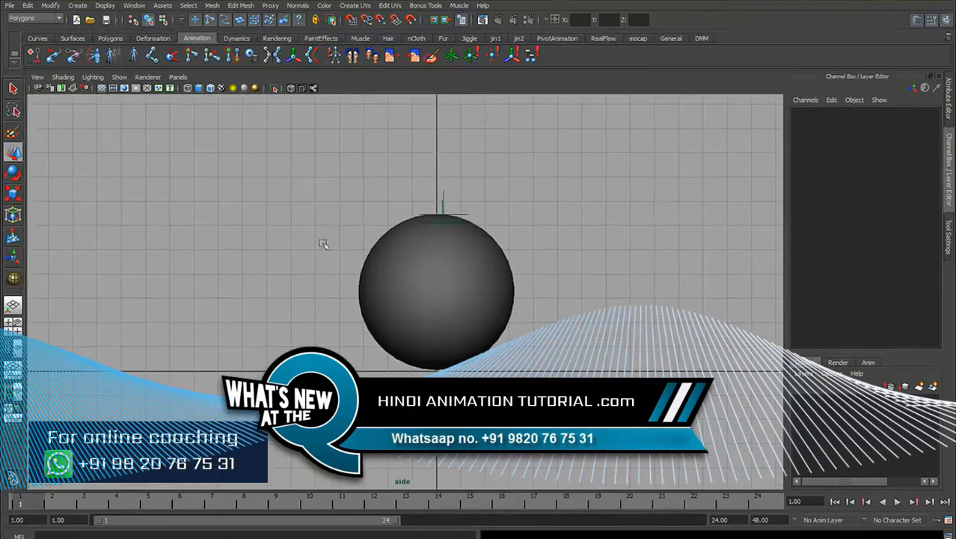
pyautogui.click(111, 39)
pyautogui.click(55, 56)
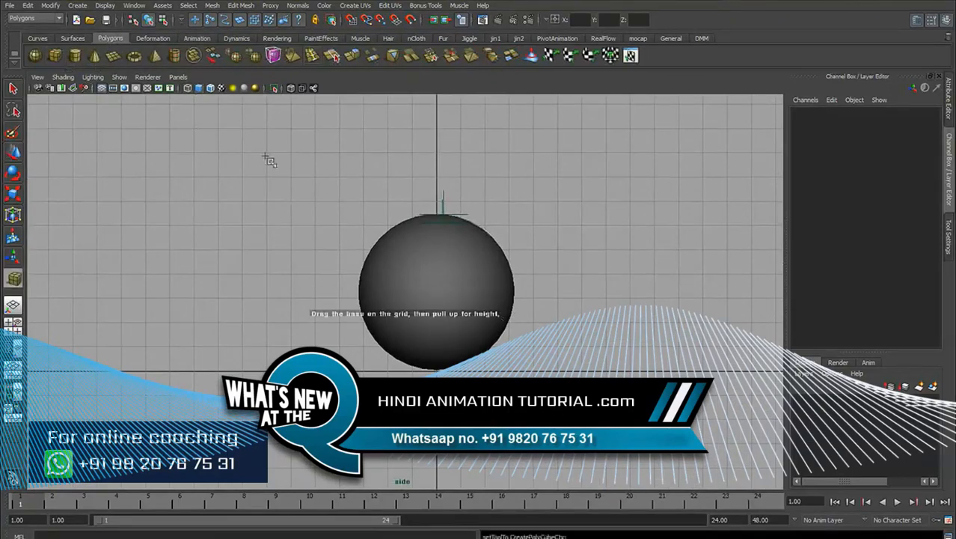
pyautogui.moveTo(218, 158); pyautogui.dragTo(542, 368)
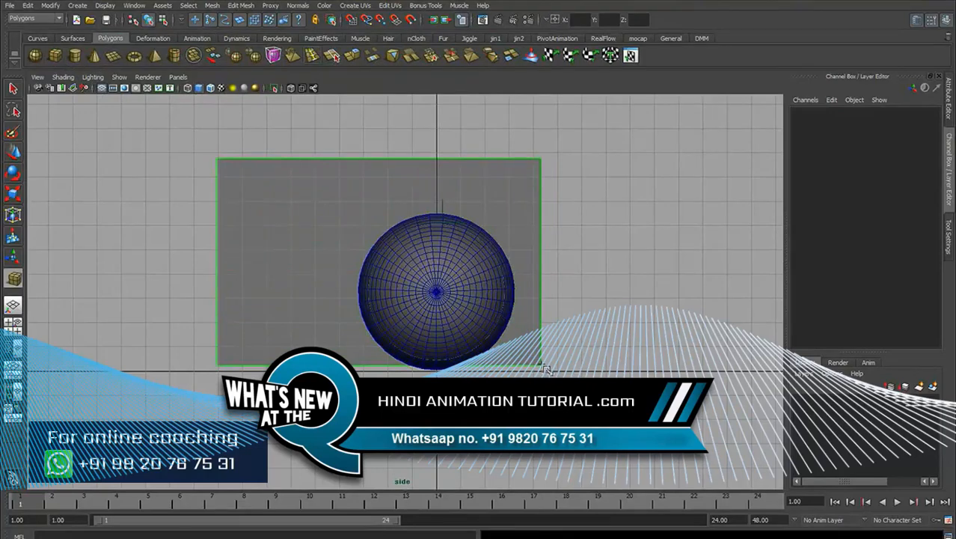
pyautogui.moveTo(546, 368); pyautogui.dragTo(574, 369)
pyautogui.press('space')
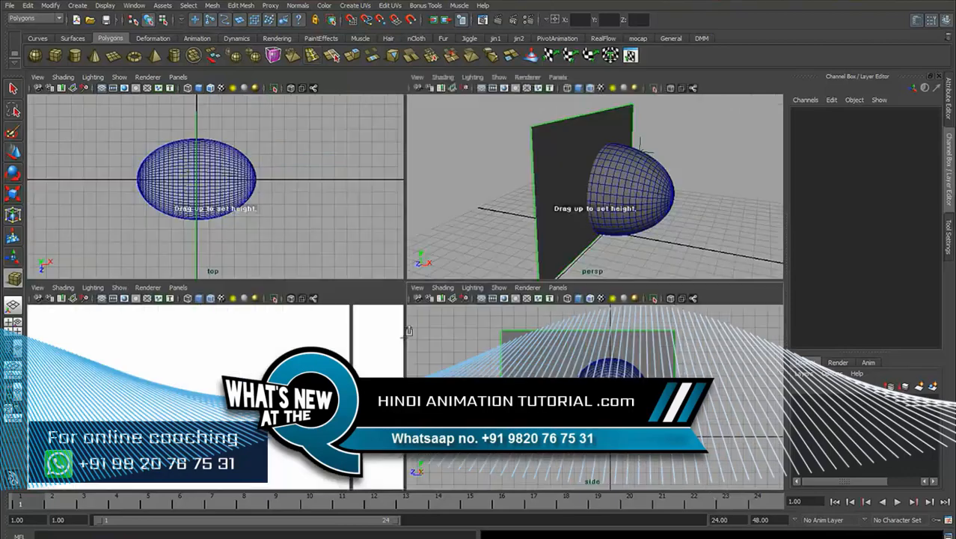
pyautogui.moveTo(200, 384); pyautogui.dragTo(210, 386)
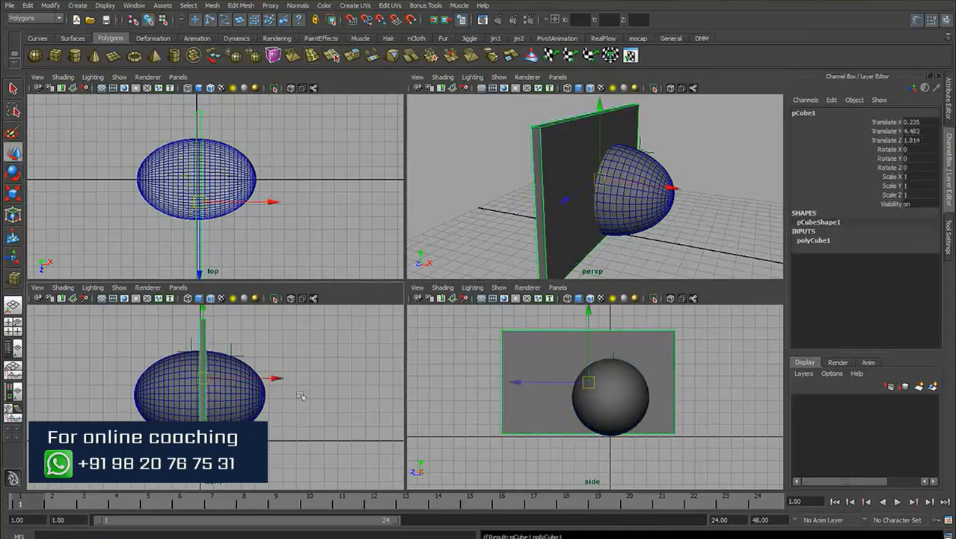
# Step: Merge the blade's two bottom corner vertices at its +Z end to their centre to start a sharp cutting edge
pyautogui.keyDown('alt'); pyautogui.moveTo(524, 217); pyautogui.dragTo(574, 212); pyautogui.keyUp('alt')
pyautogui.keyDown('alt'); pyautogui.moveTo(618, 229); pyautogui.dragTo(431, 260, button='right'); pyautogui.keyUp('alt')
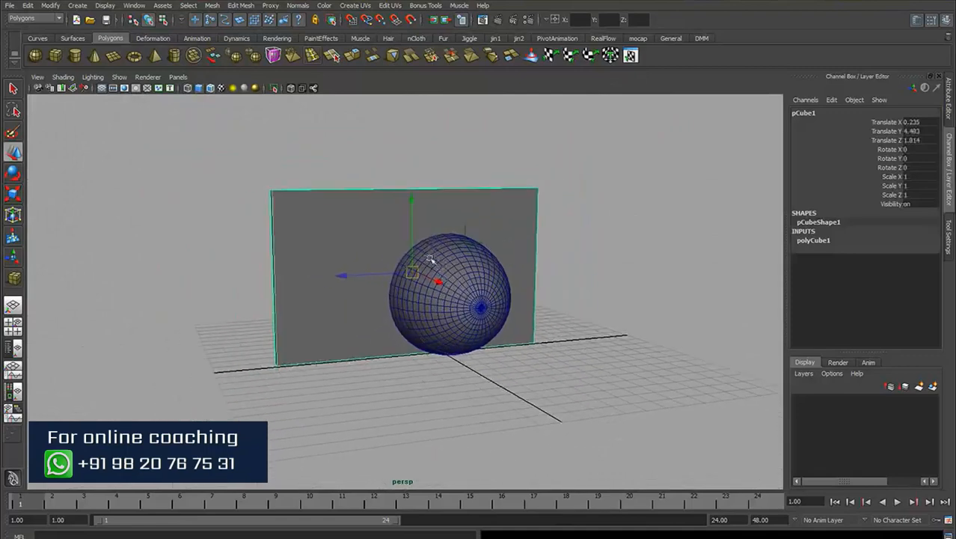
pyautogui.keyDown('alt'); pyautogui.moveTo(431, 261); pyautogui.dragTo(420, 250); pyautogui.keyUp('alt')
pyautogui.keyDown('alt'); pyautogui.moveTo(421, 250); pyautogui.dragTo(520, 231, button='right'); pyautogui.keyUp('alt')
pyautogui.keyDown('alt'); pyautogui.moveTo(521, 231); pyautogui.dragTo(525, 236); pyautogui.keyUp('alt')
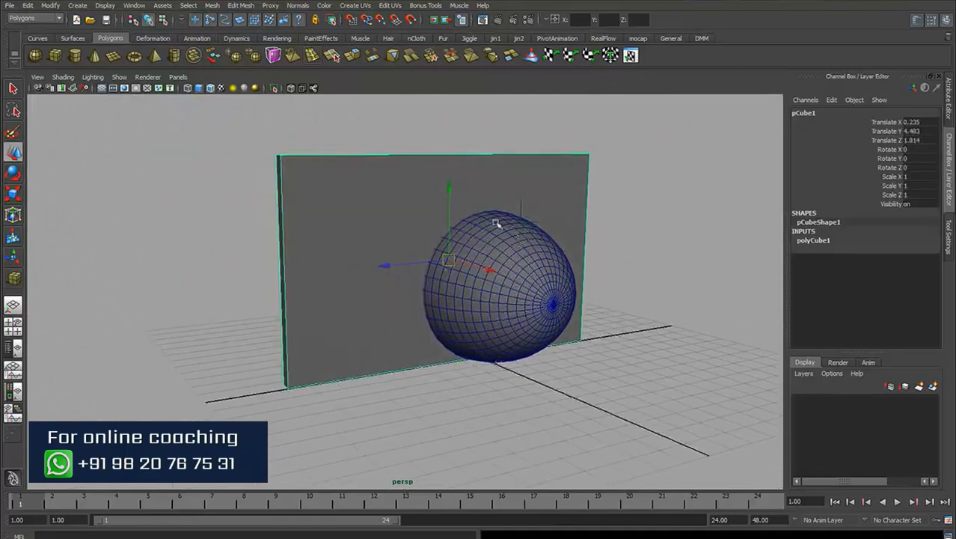
pyautogui.press('F9')
pyautogui.click(278, 394)
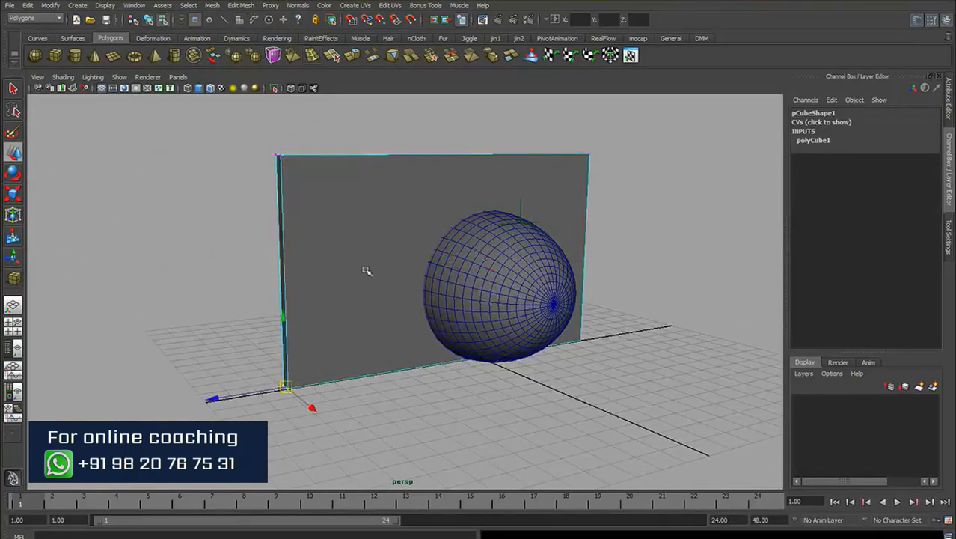
pyautogui.keyDown('alt'); pyautogui.moveTo(367, 269); pyautogui.dragTo(338, 173); pyautogui.keyUp('alt')
pyautogui.click(241, 5)
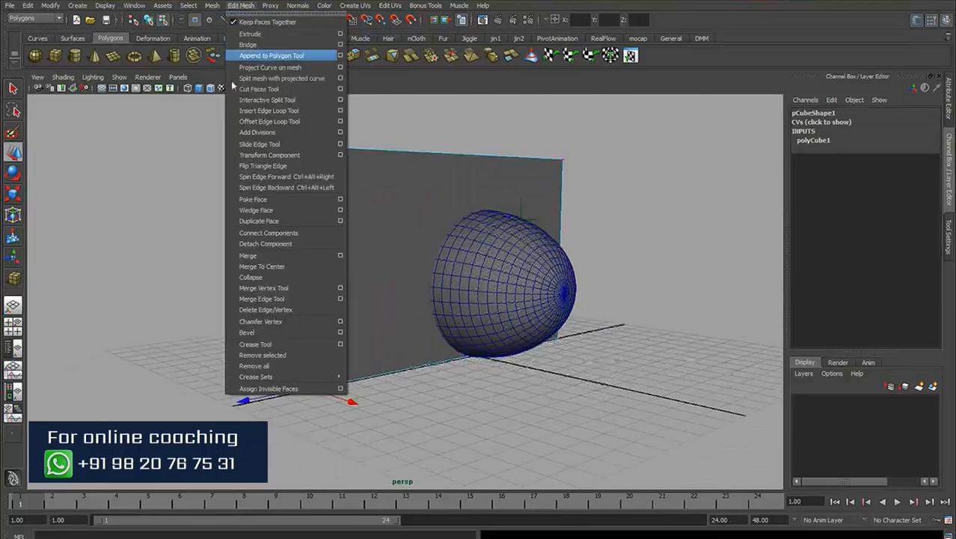
pyautogui.click(283, 270)
# Step: Merge the two bottom vertices at the blade's -Z end to their centre and delete the blade's construction history
pyautogui.keyDown('alt'); pyautogui.moveTo(565, 320); pyautogui.dragTo(432, 321); pyautogui.keyUp('alt')
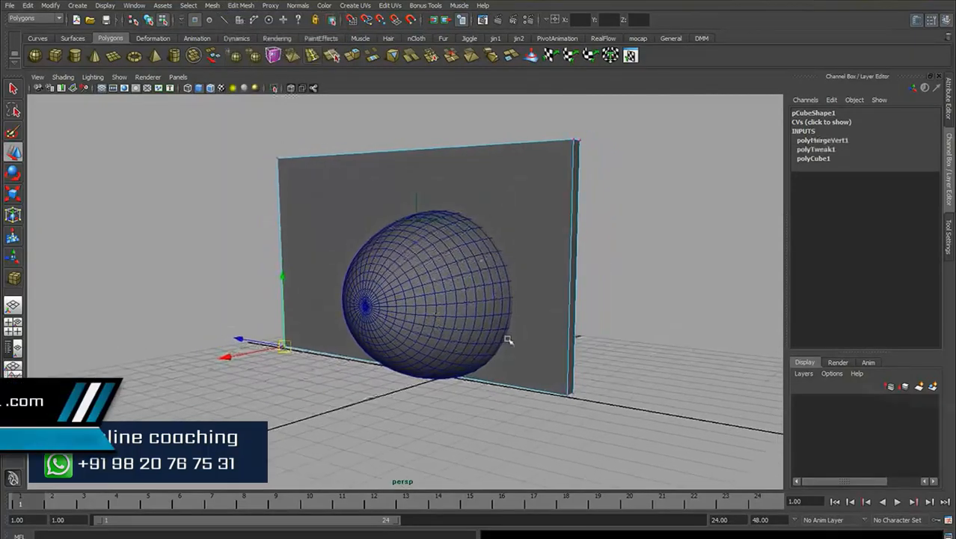
pyautogui.press('g')
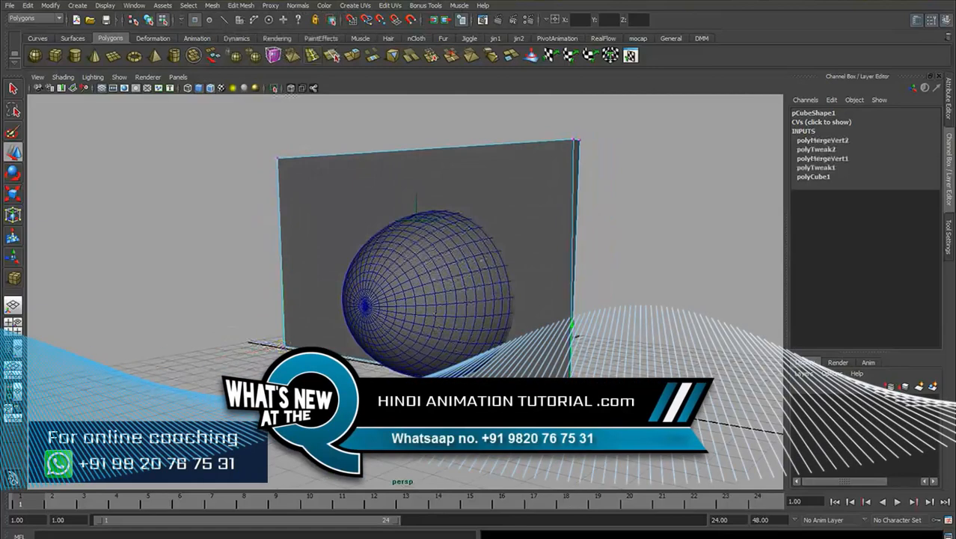
pyautogui.keyDown('alt'); pyautogui.moveTo(508, 329); pyautogui.dragTo(461, 302); pyautogui.keyUp('alt')
pyautogui.press('F8')
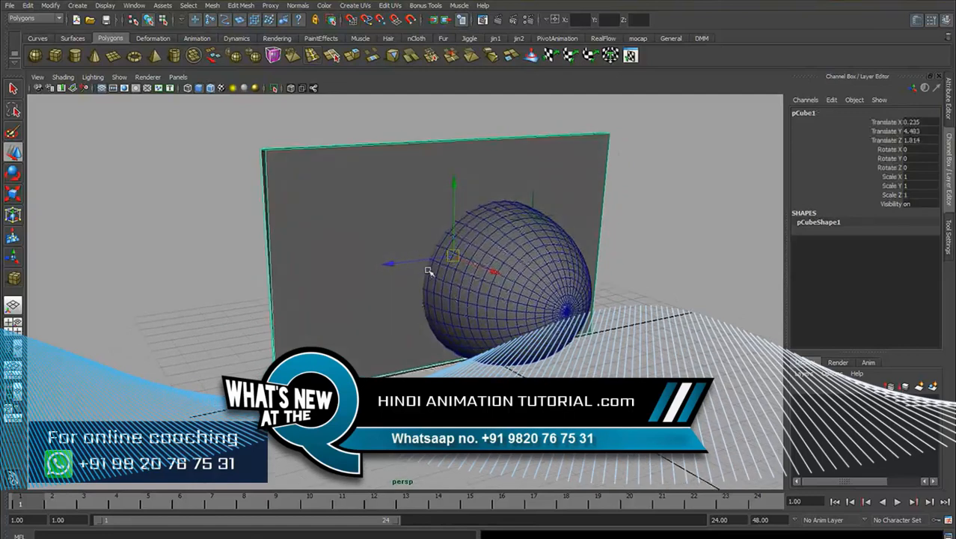
# Step: Move the blade's pivot onto its bottom cutting edge, directly beneath the fruit near the grid origin
pyautogui.press('v')
pyautogui.moveTo(452, 257); pyautogui.dragTo(355, 342)
pyautogui.keyDown('alt'); pyautogui.moveTo(240, 413); pyautogui.dragTo(209, 368); pyautogui.keyUp('alt')
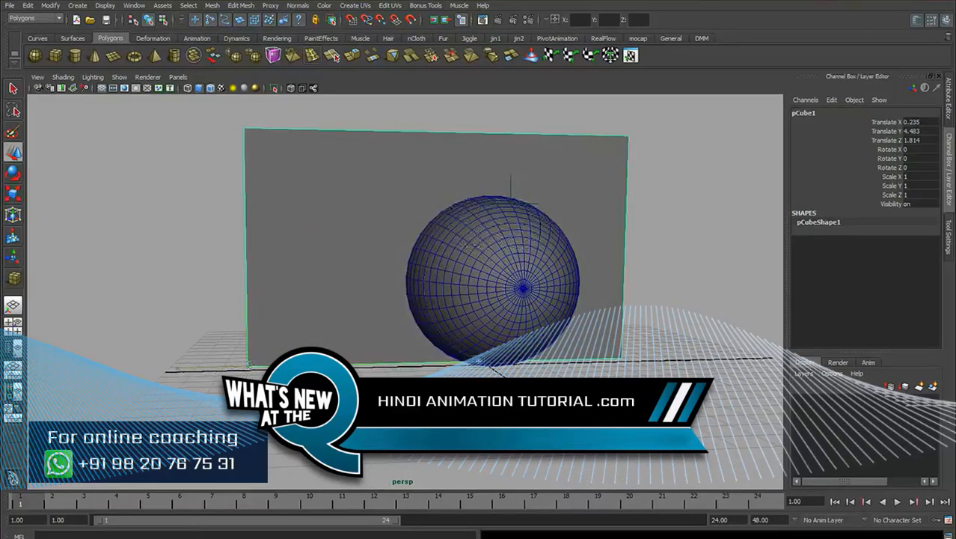
pyautogui.keyDown('alt'); pyautogui.moveTo(465, 390); pyautogui.dragTo(463, 349); pyautogui.keyUp('alt')
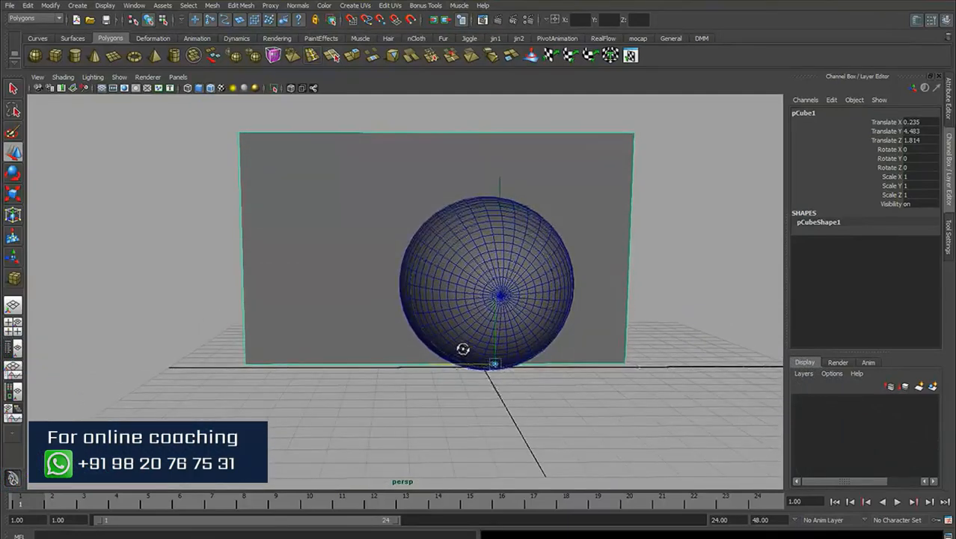
pyautogui.keyDown('alt'); pyautogui.moveTo(401, 333); pyautogui.dragTo(376, 332); pyautogui.keyUp('alt')
pyautogui.press('w')
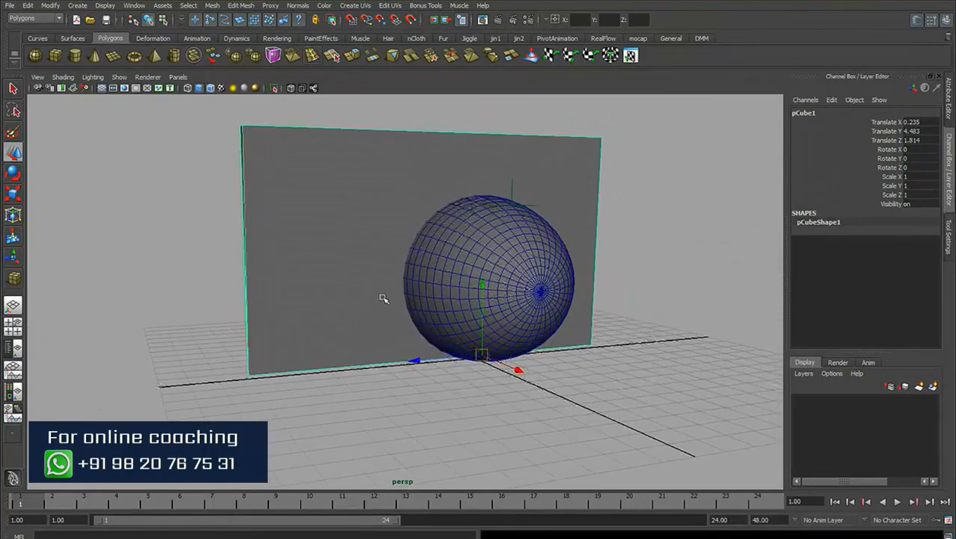
# Step: Move the blade so its pivot sits at absolute Y 0, and freeze its transformations
pyautogui.click(51, 9)
pyautogui.click(109, 7)
pyautogui.keyDown('alt'); pyautogui.moveTo(487, 183); pyautogui.dragTo(480, 182, button='middle'); pyautogui.keyUp('alt')
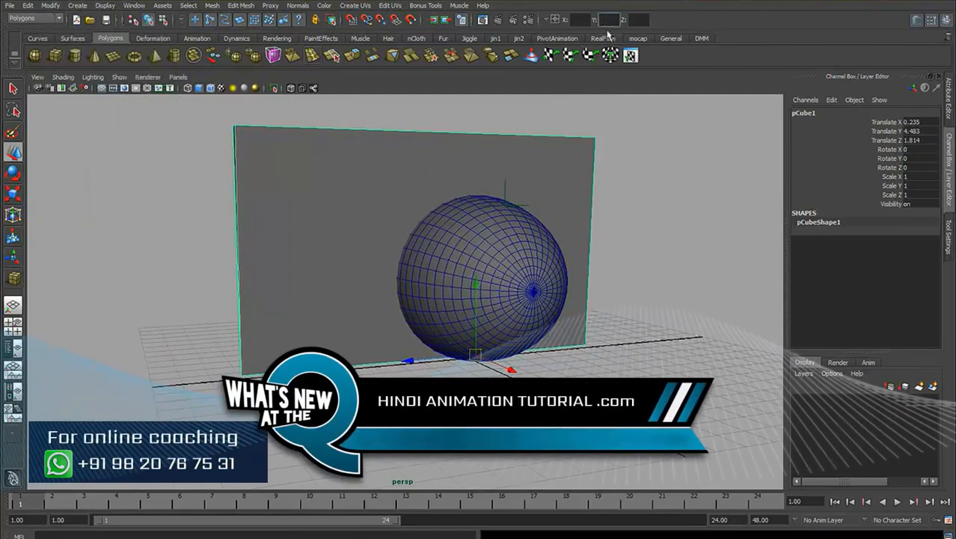
pyautogui.write('0')
pyautogui.press('Return')
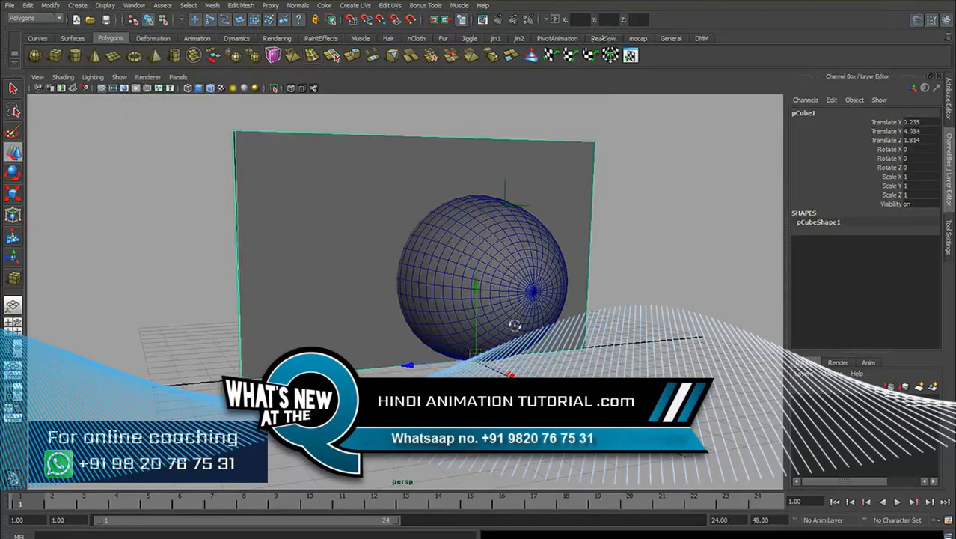
pyautogui.moveTo(515, 325)
pyautogui.keyDown('alt'); pyautogui.mouseDown()
pyautogui.moveTo(486, 318)
pyautogui.moveTo(495, 335)
pyautogui.moveTo(508, 330)
pyautogui.mouseUp(); pyautogui.keyUp('alt')
pyautogui.click(51, 5)
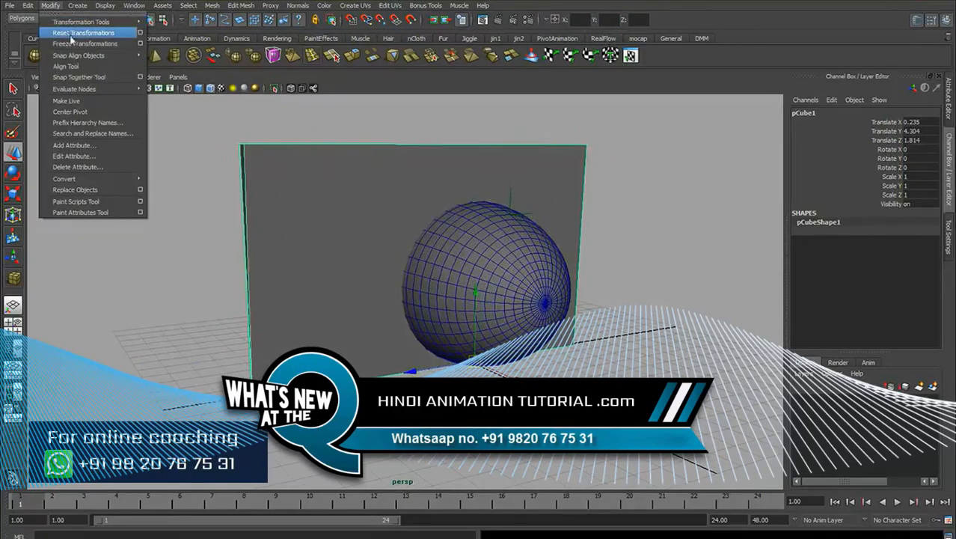
pyautogui.click(75, 34)
pyautogui.keyDown('alt'); pyautogui.moveTo(472, 253); pyautogui.dragTo(554, 258); pyautogui.keyUp('alt')
# Step: Examine the blade's wedge profile against the fruit in the front view and select the blade
pyautogui.press('space')
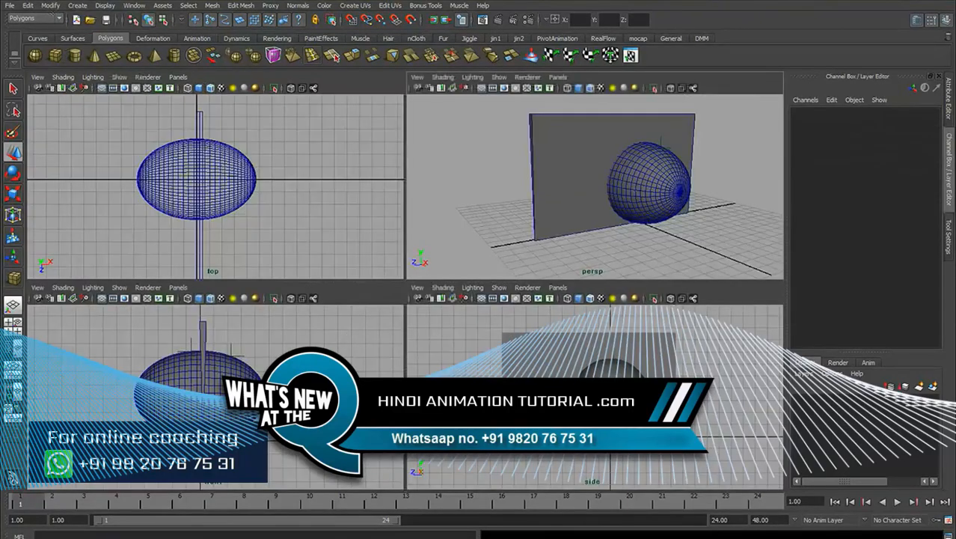
pyautogui.press('space')
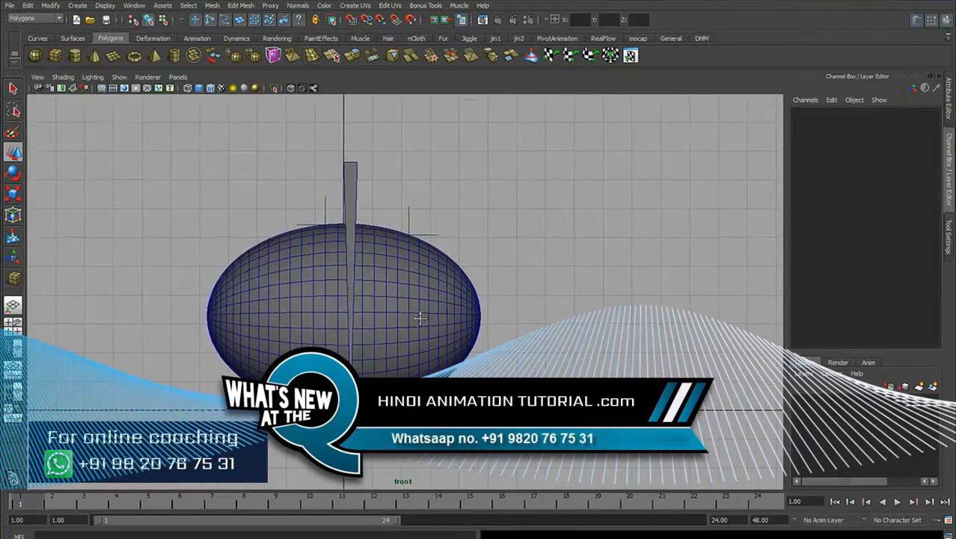
pyautogui.keyDown('alt'); pyautogui.moveTo(421, 318); pyautogui.dragTo(418, 323, button='middle'); pyautogui.keyUp('alt')
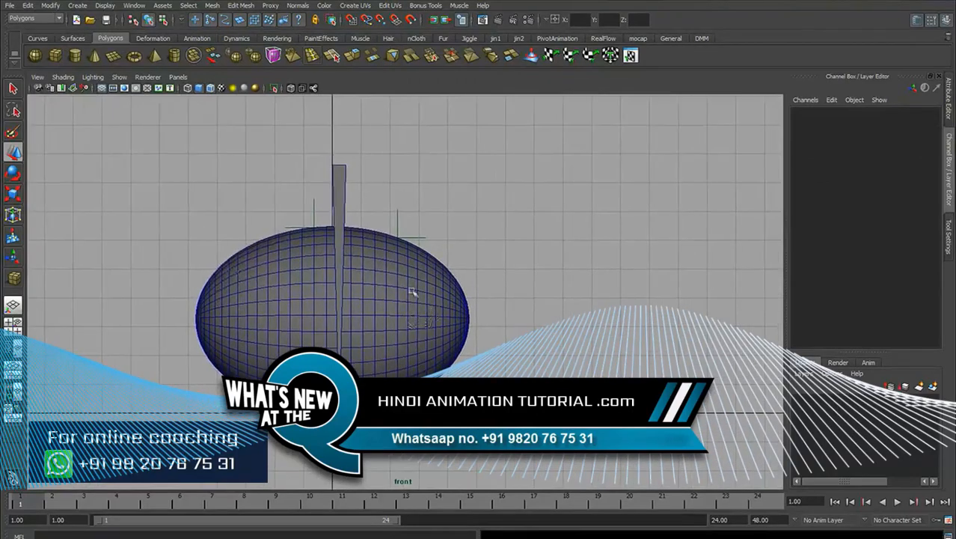
pyautogui.click(336, 172)
pyautogui.press('space')
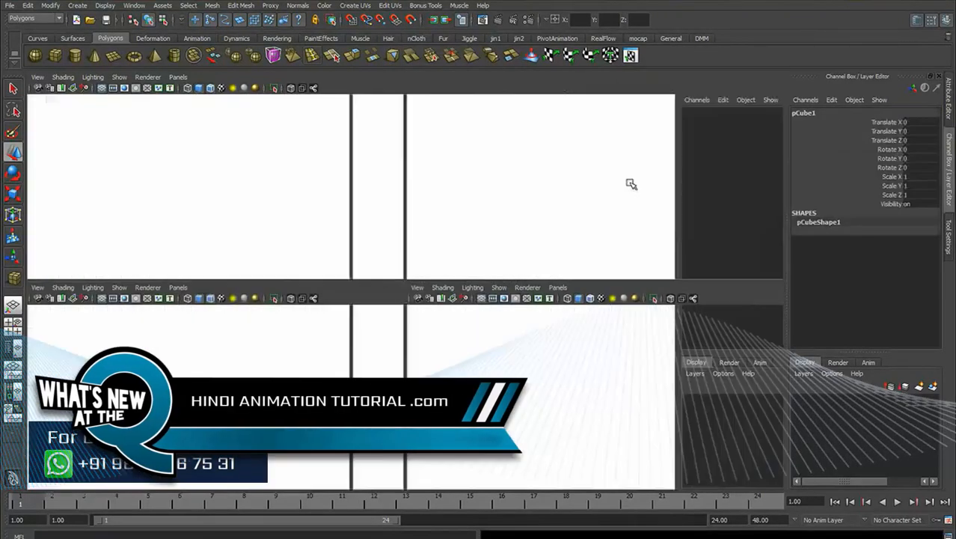
pyautogui.press('space')
pyautogui.keyDown('alt'); pyautogui.moveTo(501, 224); pyautogui.dragTo(456, 222); pyautogui.keyUp('alt')
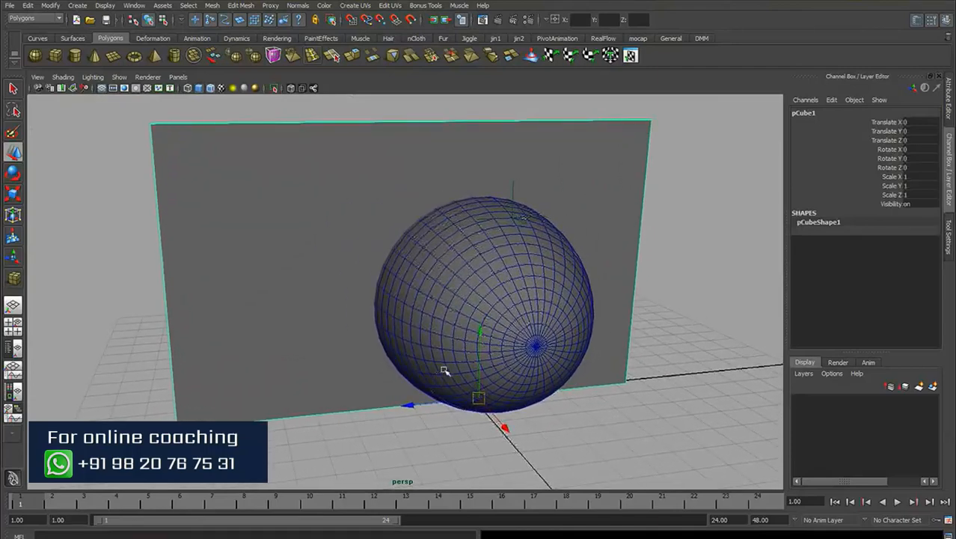
# Step: Extend the animation and playback range to end at frame 100
pyautogui.click(739, 520)
pyautogui.write('100')
pyautogui.press('Return')
pyautogui.moveTo(409, 356)
pyautogui.keyDown('alt'); pyautogui.mouseDown()
pyautogui.moveTo(441, 340)
pyautogui.moveTo(424, 330)
pyautogui.moveTo(407, 340)
pyautogui.mouseUp(); pyautogui.keyUp('alt')
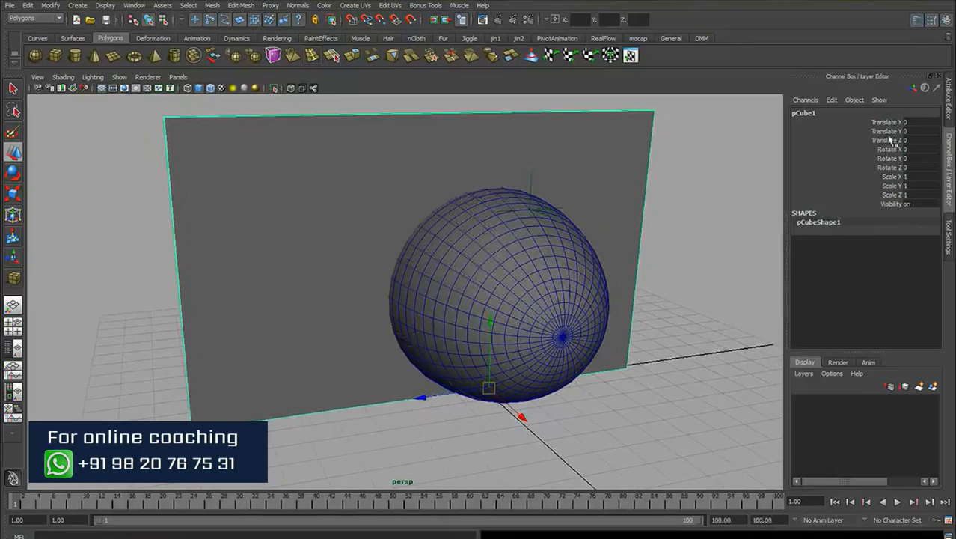
# Step: Create a character set named knife from the blade's Translate and Rotate X, Y and Z channels
pyautogui.moveTo(884, 125); pyautogui.dragTo(887, 170)
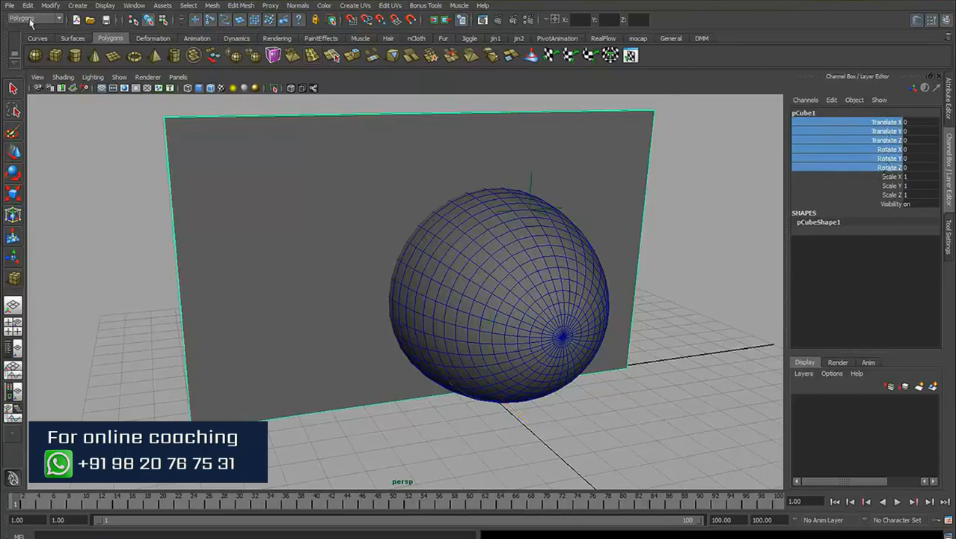
pyautogui.click(30, 21)
pyautogui.click(30, 31)
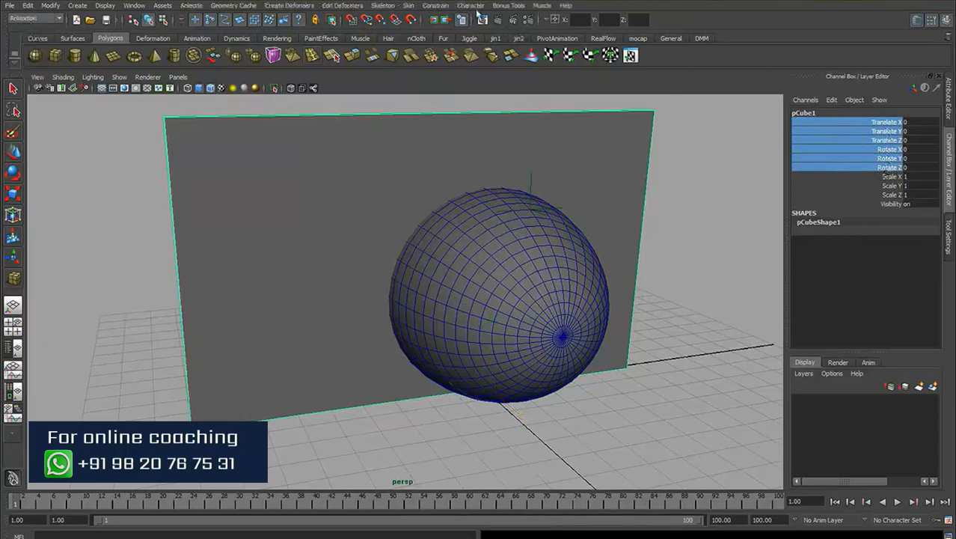
pyautogui.click(473, 6)
pyautogui.click(565, 23)
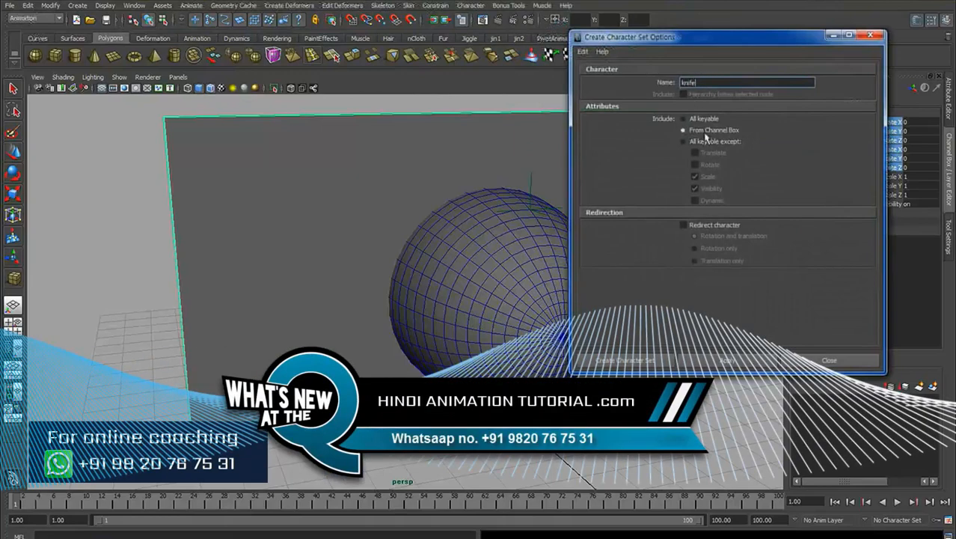
pyautogui.click(626, 360)
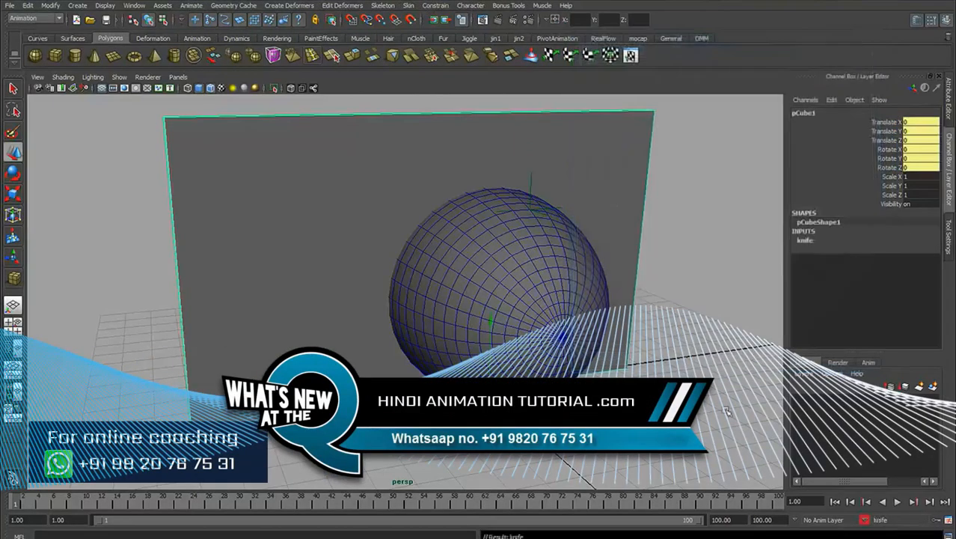
# Step: Move the blade up onto the locator at the fruit's right cut, to about X 2.014, Y 6.091, Z -0.062
pyautogui.keyDown('alt'); pyautogui.moveTo(508, 412); pyautogui.dragTo(516, 405, button='middle'); pyautogui.keyUp('alt')
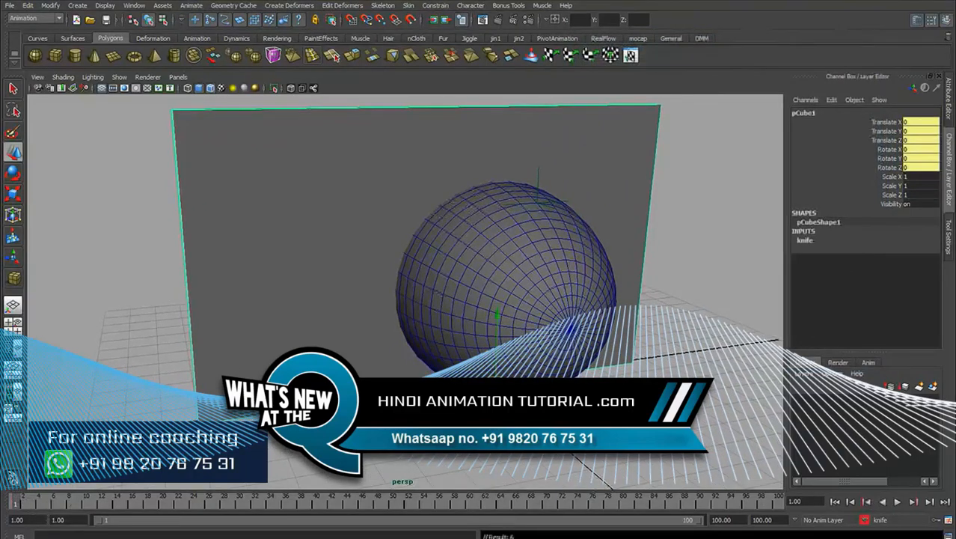
pyautogui.keyDown('alt'); pyautogui.moveTo(494, 299); pyautogui.dragTo(519, 289); pyautogui.keyUp('alt')
pyautogui.scroll(-3, 509, 286)
pyautogui.click(576, 372)
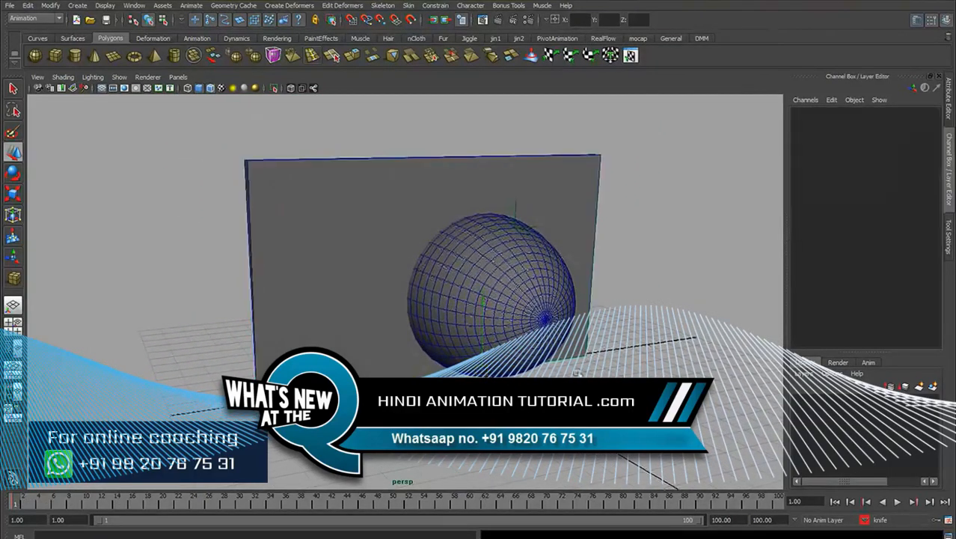
pyautogui.keyDown('alt'); pyautogui.moveTo(591, 269); pyautogui.dragTo(562, 277); pyautogui.keyUp('alt')
pyautogui.click(577, 274)
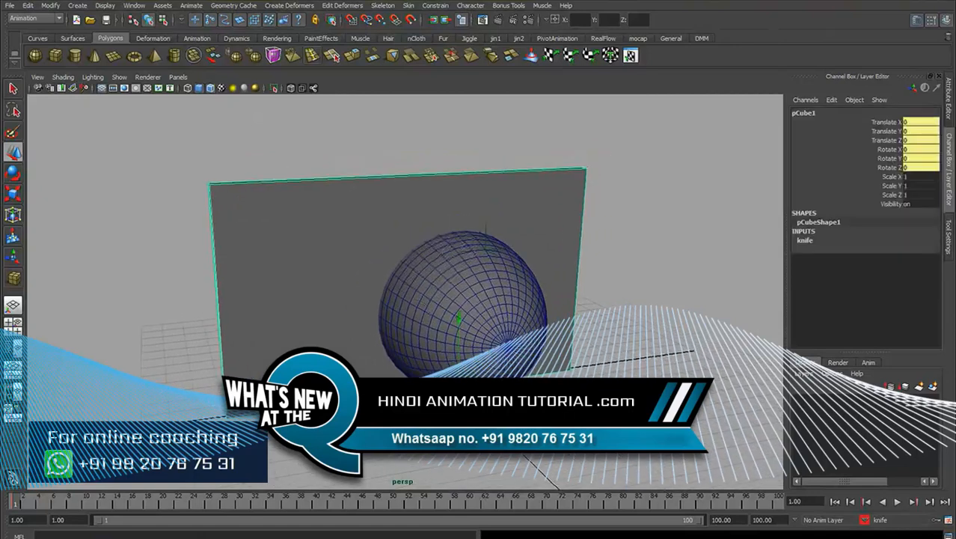
pyautogui.moveTo(458, 383); pyautogui.dragTo(485, 249)
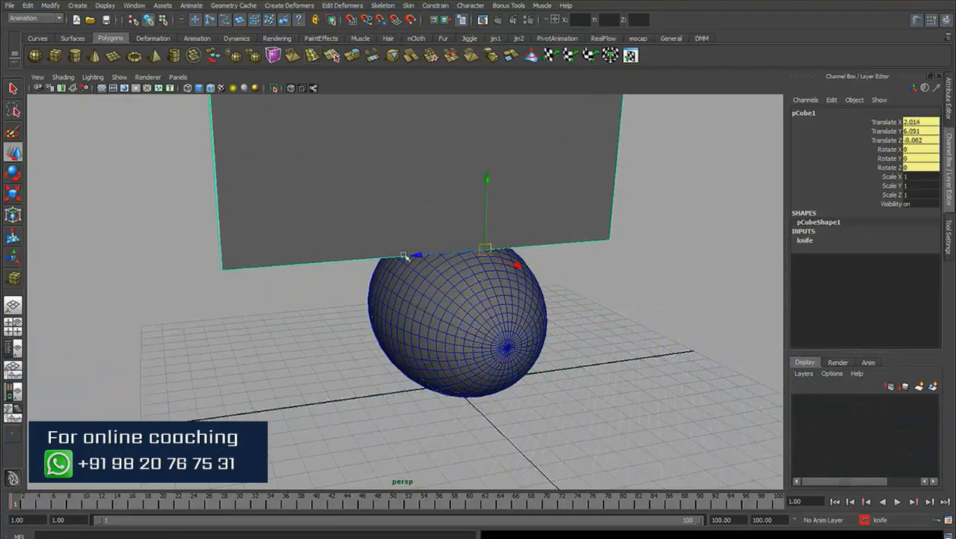
# Step: Raise the blade vertically above the right cut to about Y 6.738 and deselect it
pyautogui.keyDown('alt'); pyautogui.moveTo(405, 256); pyautogui.dragTo(489, 273, button='right'); pyautogui.keyUp('alt')
pyautogui.keyDown('alt'); pyautogui.moveTo(489, 273); pyautogui.dragTo(474, 294); pyautogui.keyUp('alt')
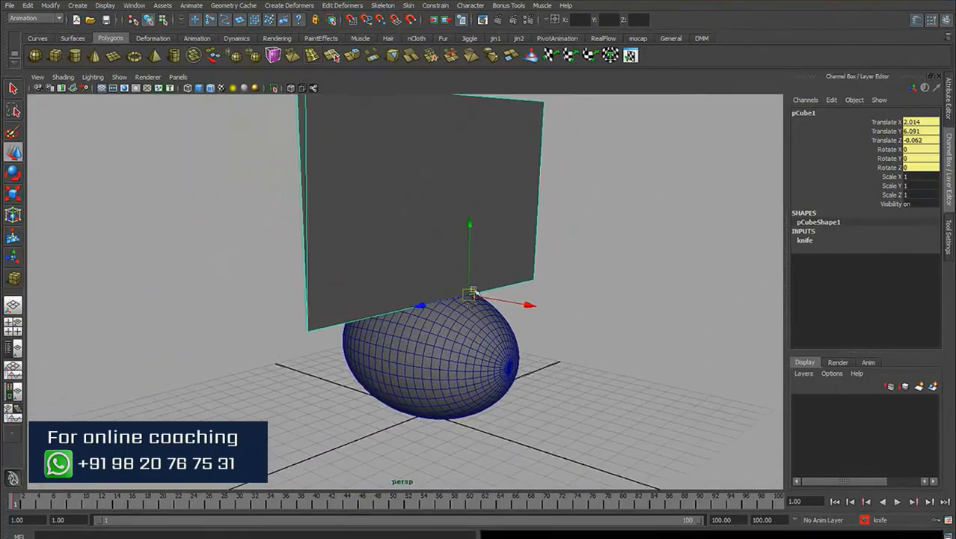
pyautogui.moveTo(470, 227); pyautogui.dragTo(588, 241)
pyautogui.click(606, 232)
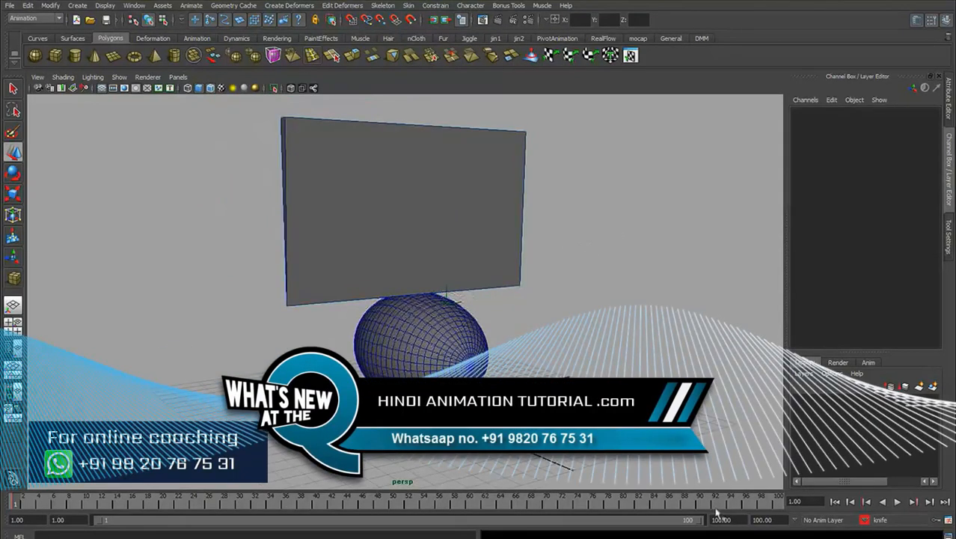
# Step: Shorten the visible playback range to end at frame 33 and go to frame 10
pyautogui.moveTo(699, 521); pyautogui.dragTo(300, 519)
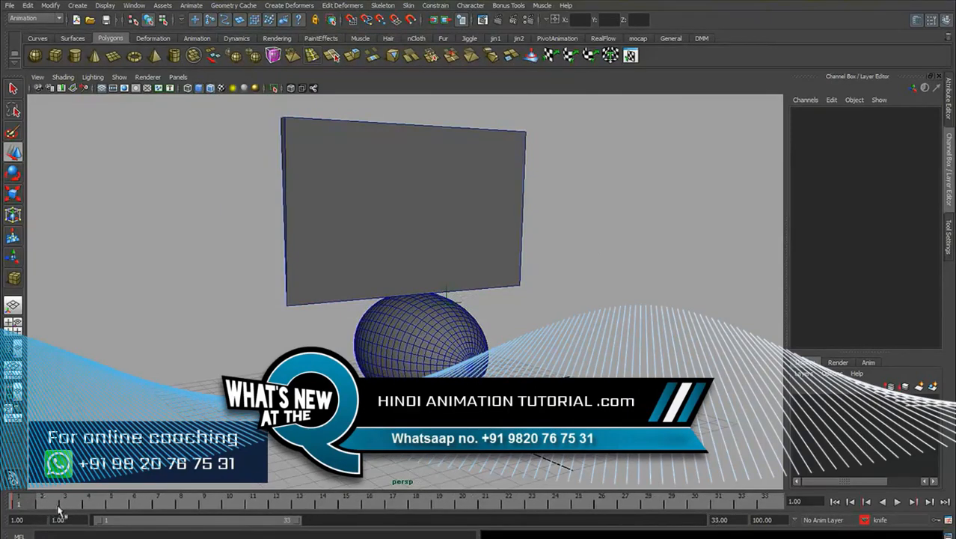
pyautogui.moveTo(27, 508); pyautogui.dragTo(232, 509)
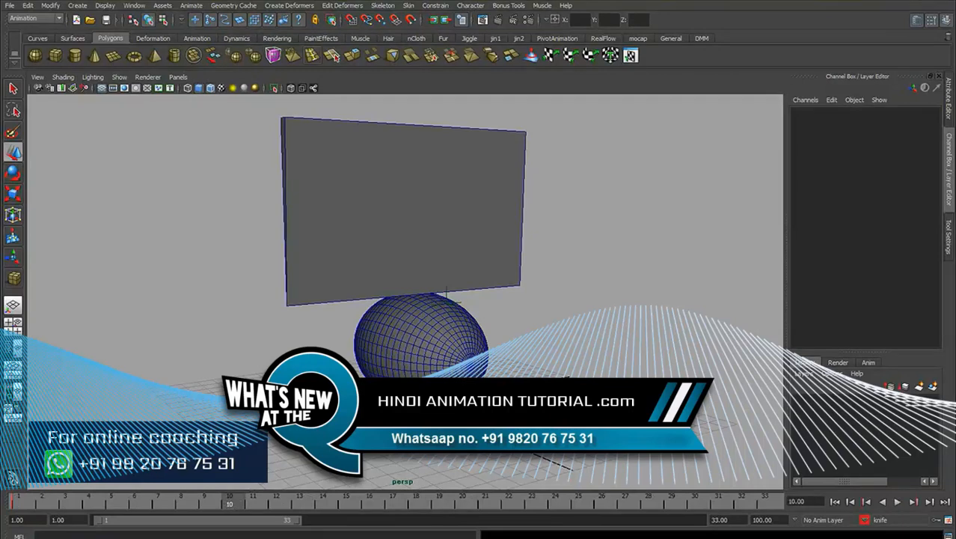
pyautogui.keyDown('alt'); pyautogui.moveTo(469, 321); pyautogui.dragTo(454, 331, button='middle'); pyautogui.keyUp('alt')
# Step: Lower the blade through the right cut to Y 0 and set a keyframe at frame 10
pyautogui.click(480, 229)
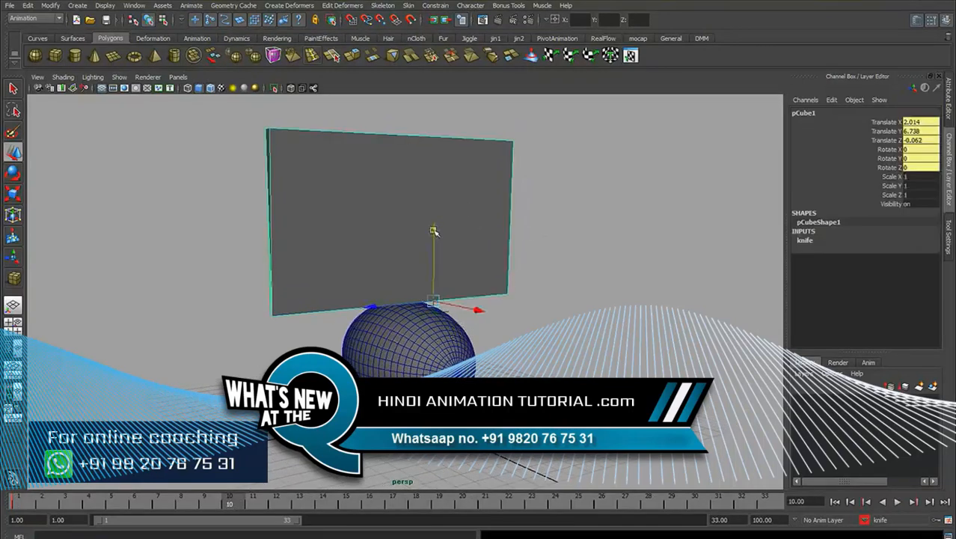
pyautogui.moveTo(434, 231); pyautogui.dragTo(432, 321)
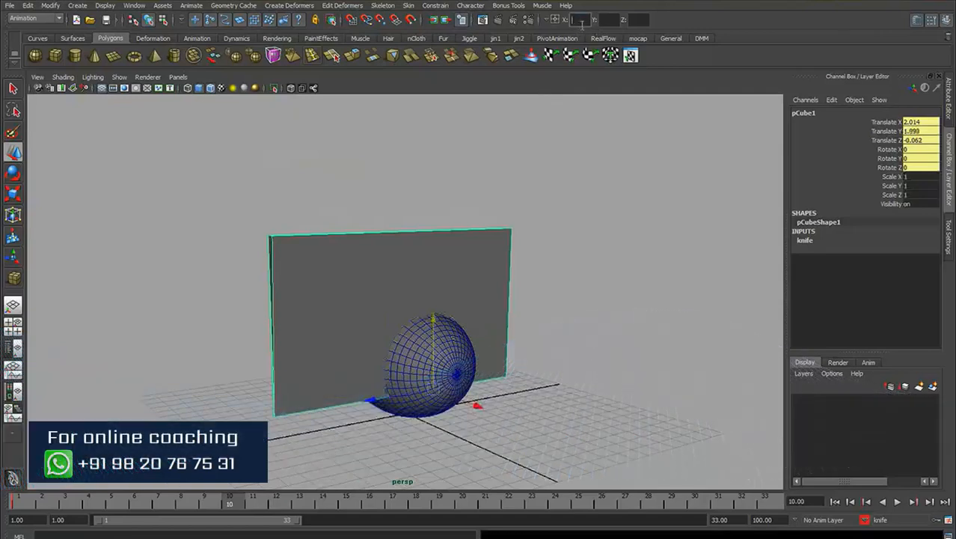
pyautogui.write('0')
pyautogui.press('Return')
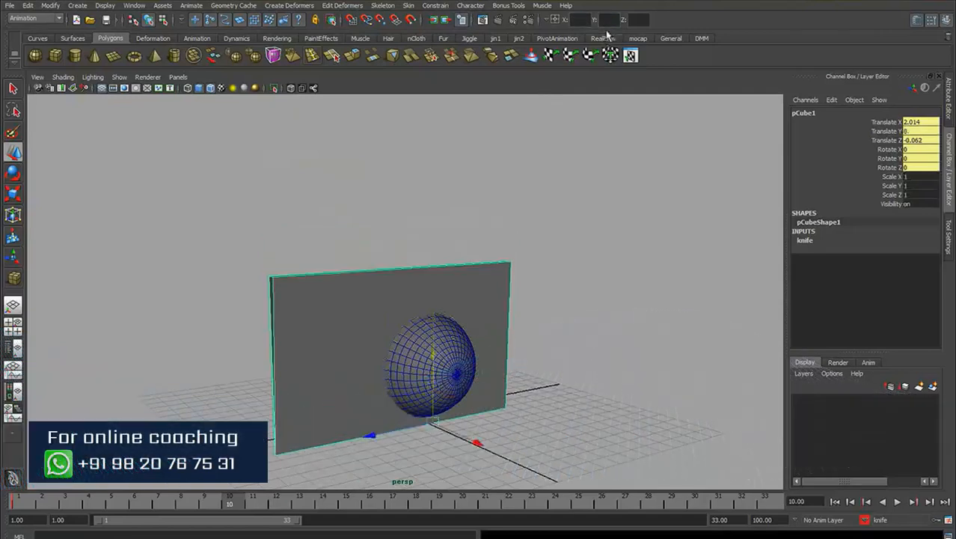
pyautogui.keyDown('alt'); pyautogui.moveTo(463, 262); pyautogui.dragTo(450, 243); pyautogui.keyUp('alt')
pyautogui.press('s')
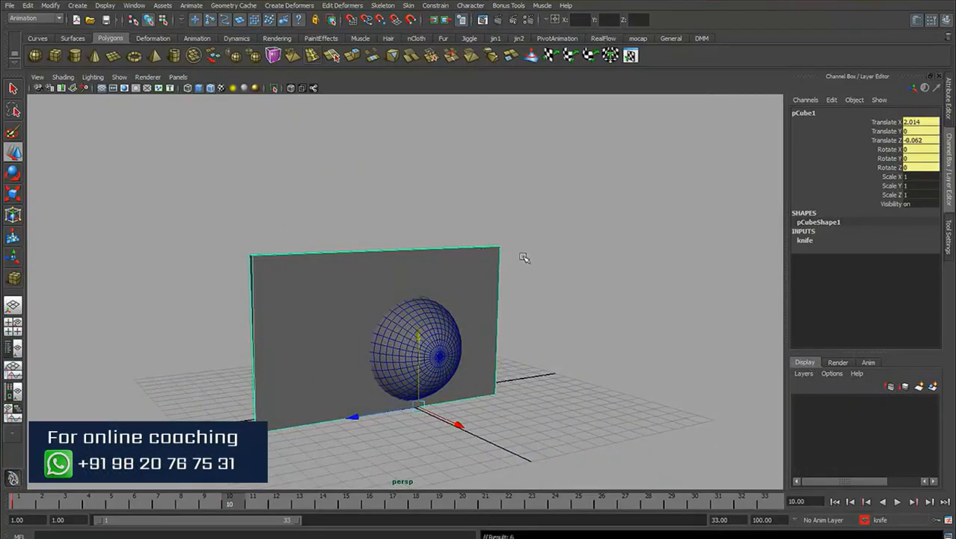
# Step: Play back the first cut and examine the lowered blade in the fruit at frame 10 from several angles
pyautogui.hotkey('alt', 'v')
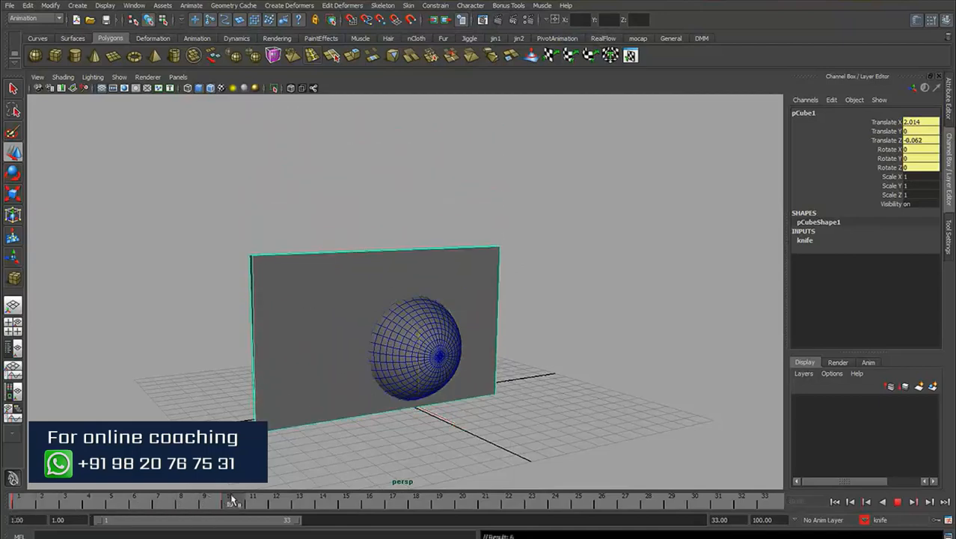
pyautogui.click(238, 502)
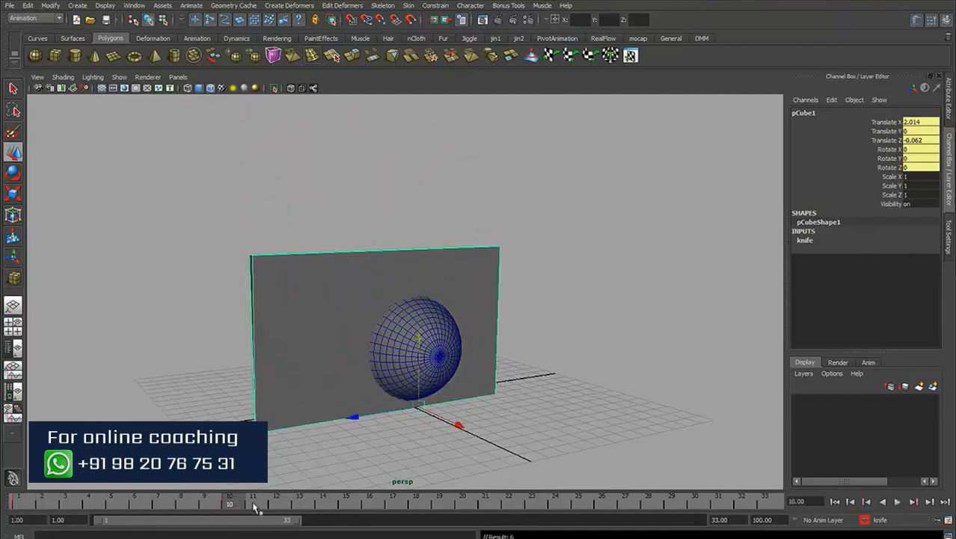
pyautogui.keyDown('alt'); pyautogui.moveTo(394, 355); pyautogui.dragTo(448, 334); pyautogui.keyUp('alt')
pyautogui.keyDown('alt'); pyautogui.moveTo(447, 333); pyautogui.dragTo(445, 301, button='middle'); pyautogui.keyUp('alt')
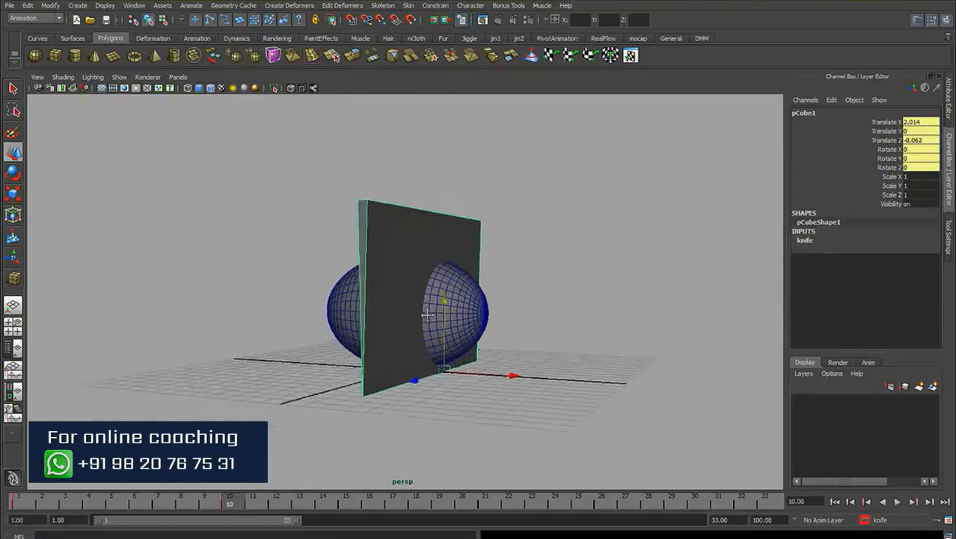
pyautogui.keyDown('alt'); pyautogui.moveTo(444, 301); pyautogui.dragTo(492, 313, button='right'); pyautogui.keyUp('alt')
pyautogui.keyDown('alt'); pyautogui.moveTo(492, 313); pyautogui.dragTo(464, 310); pyautogui.keyUp('alt')
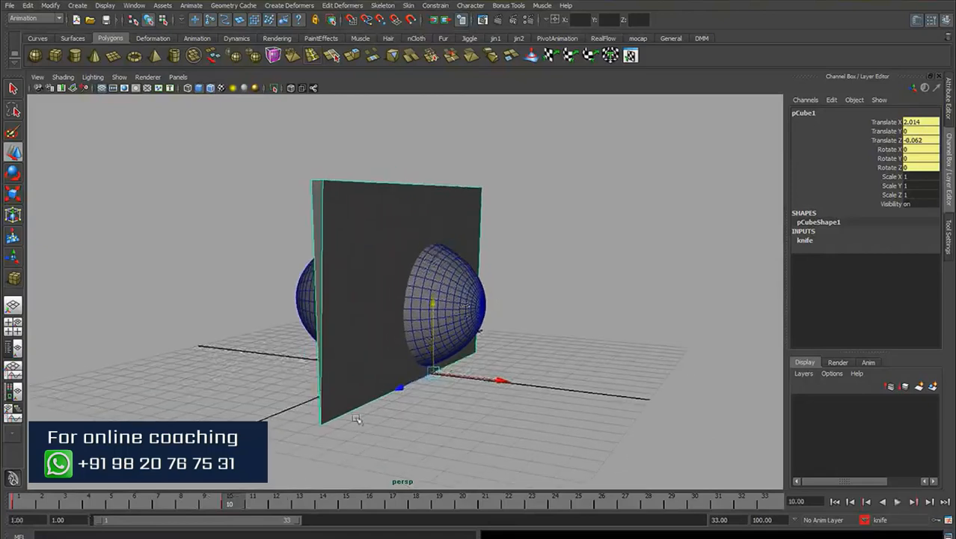
pyautogui.keyDown('alt'); pyautogui.moveTo(356, 419); pyautogui.dragTo(395, 416); pyautogui.keyUp('alt')
pyautogui.keyDown('alt'); pyautogui.moveTo(372, 429); pyautogui.dragTo(363, 414, button='middle'); pyautogui.keyUp('alt')
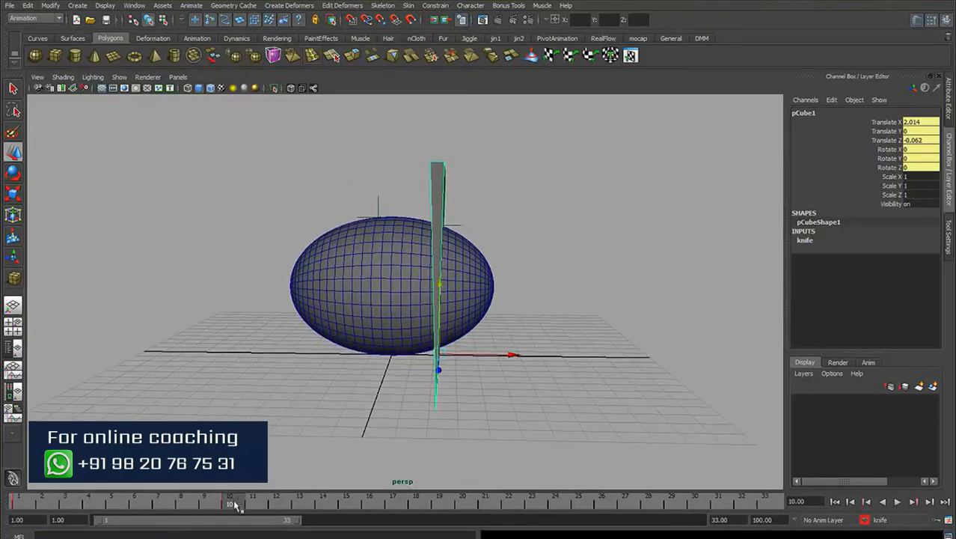
# Step: Go to frame 15, tilt the blade to about -12.125 in Rotate Z, and set a keyframe there
pyautogui.moveTo(234, 505); pyautogui.dragTo(353, 508)
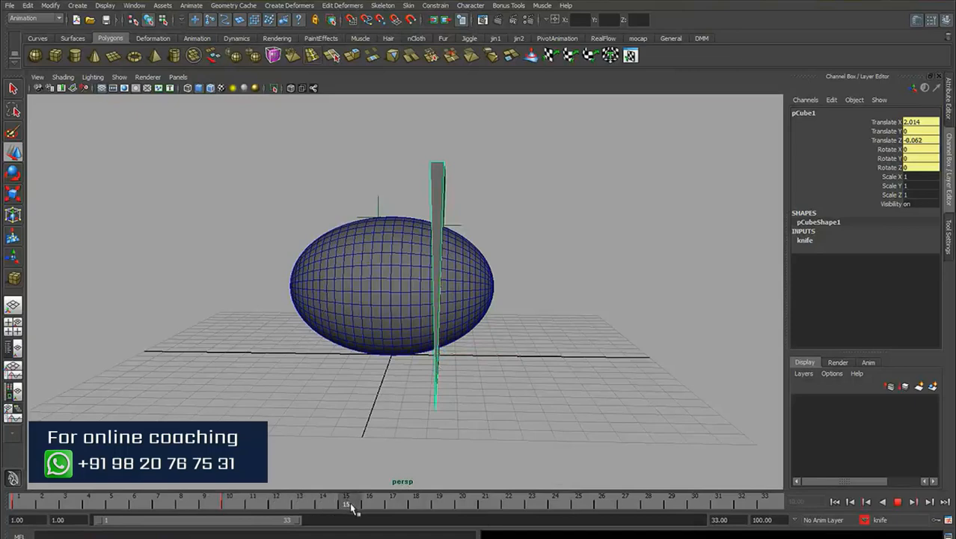
pyautogui.keyDown('alt'); pyautogui.moveTo(512, 329); pyautogui.dragTo(457, 319); pyautogui.keyUp('alt')
pyautogui.press('e')
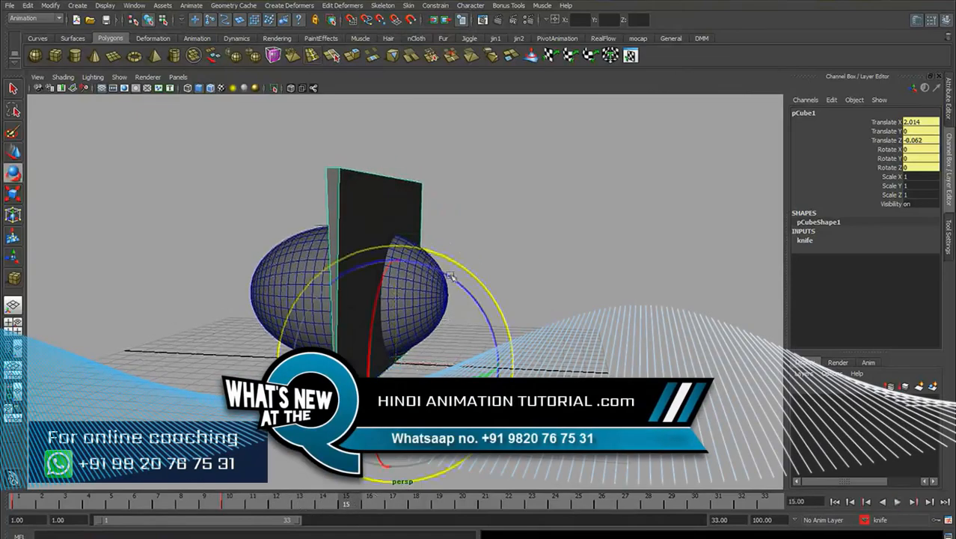
pyautogui.moveTo(439, 272); pyautogui.dragTo(452, 280)
pyautogui.keyDown('alt'); pyautogui.moveTo(452, 280); pyautogui.dragTo(486, 286); pyautogui.keyUp('alt')
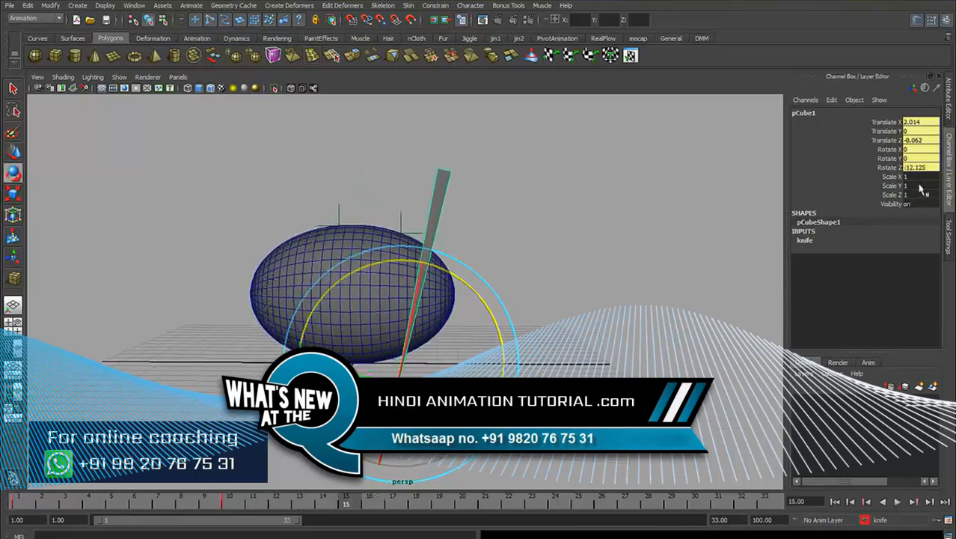
pyautogui.keyDown('alt'); pyautogui.moveTo(554, 249); pyautogui.dragTo(513, 272); pyautogui.keyUp('alt')
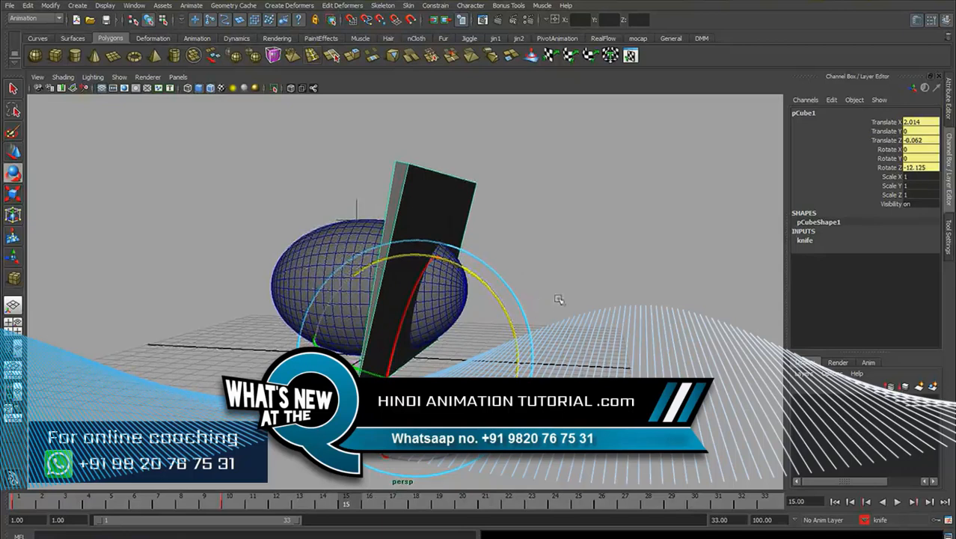
pyautogui.hotkey('alt', 'v')
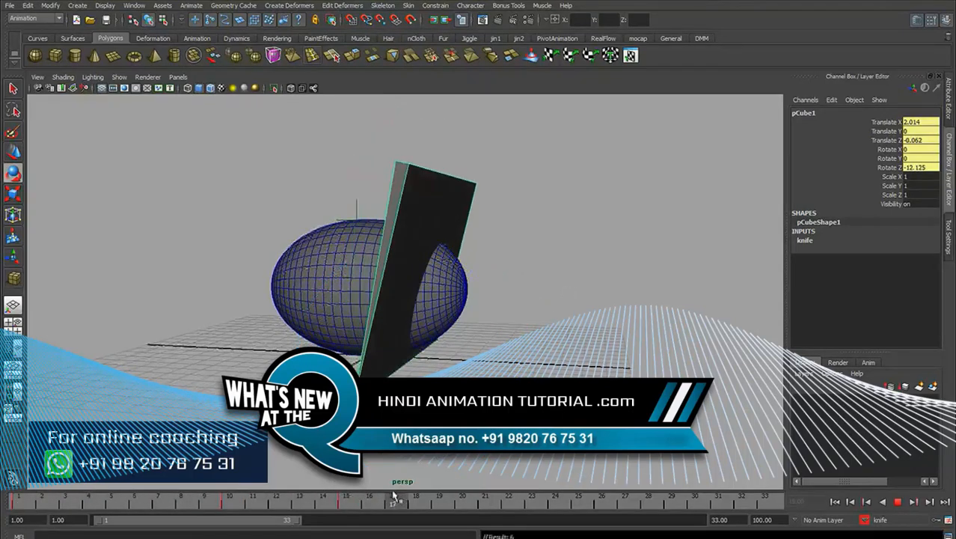
pyautogui.click(351, 498)
pyautogui.press('e')
pyautogui.press('q')
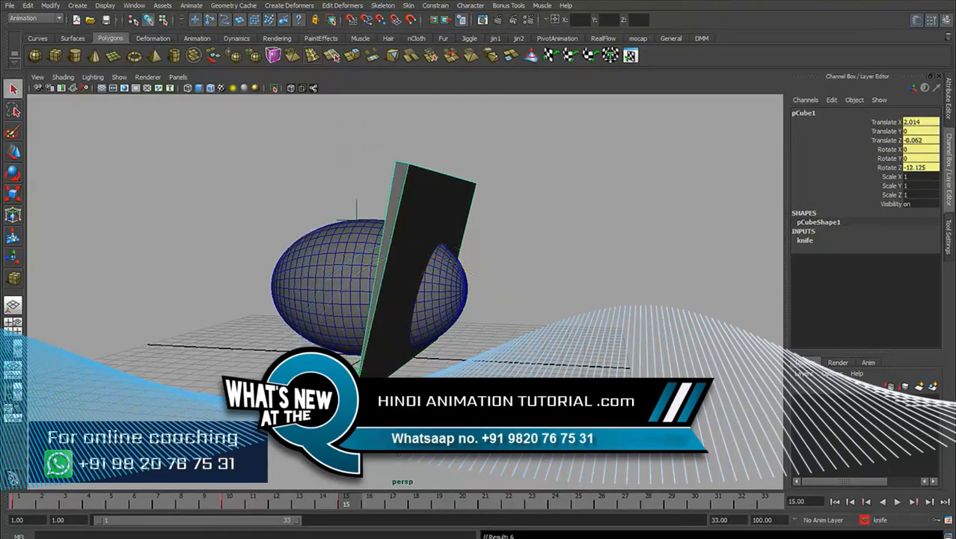
# Step: Extend the visible playback range to end at frame 44 and go to frame 25
pyautogui.moveTo(298, 526); pyautogui.dragTo(366, 526)
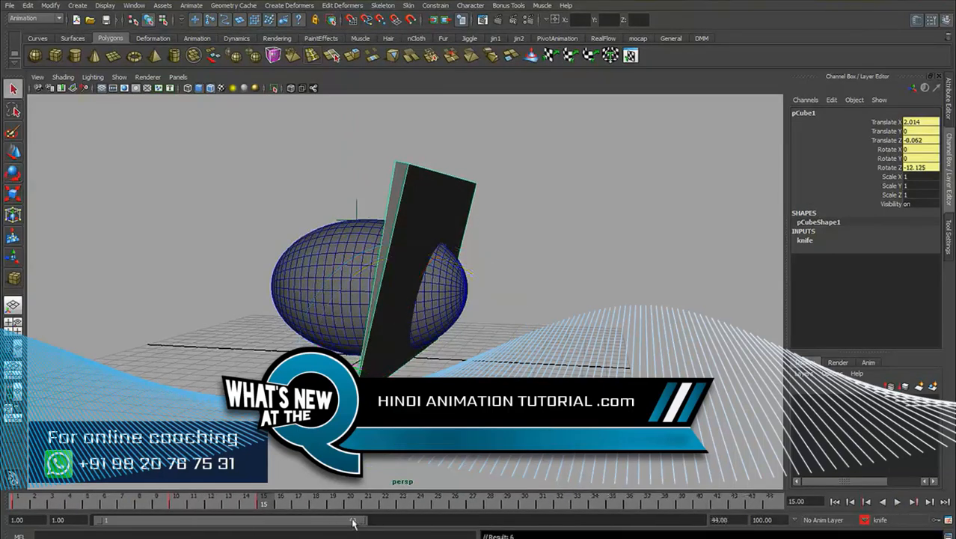
pyautogui.moveTo(268, 503); pyautogui.dragTo(437, 506)
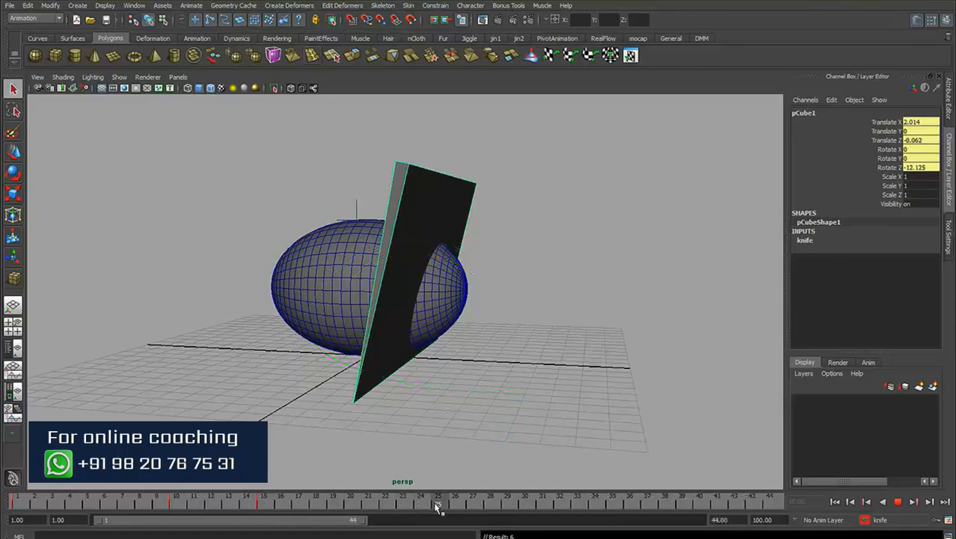
pyautogui.keyDown('alt'); pyautogui.moveTo(439, 309); pyautogui.dragTo(410, 229); pyautogui.keyUp('alt')
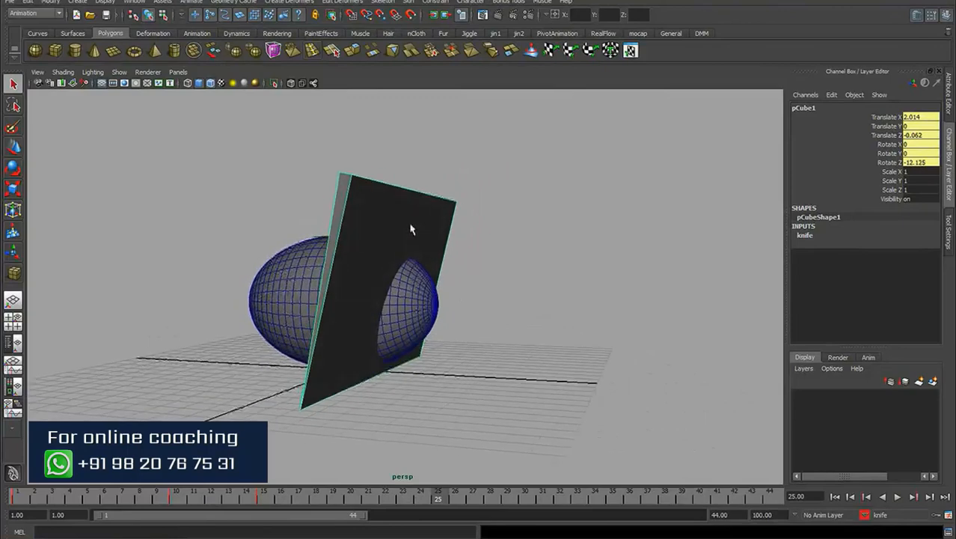
# Step: Reselect the blade and move it onto the locator at the fruit's left cut, to about X -0.872, Y 6.445, Z -0.094
pyautogui.click(473, 225)
pyautogui.click(427, 237)
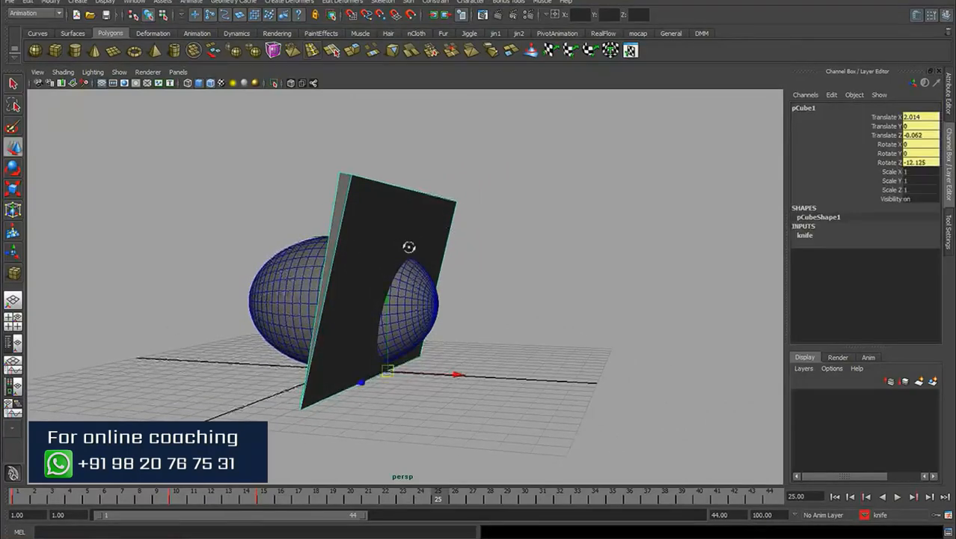
pyautogui.keyDown('alt'); pyautogui.moveTo(408, 247); pyautogui.dragTo(505, 266); pyautogui.keyUp('alt')
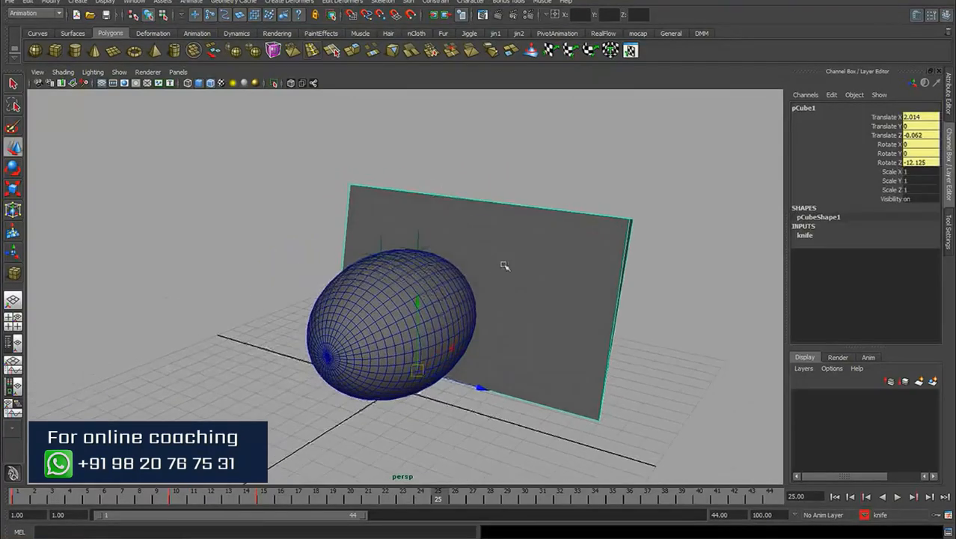
pyautogui.scroll(5, 501, 265)
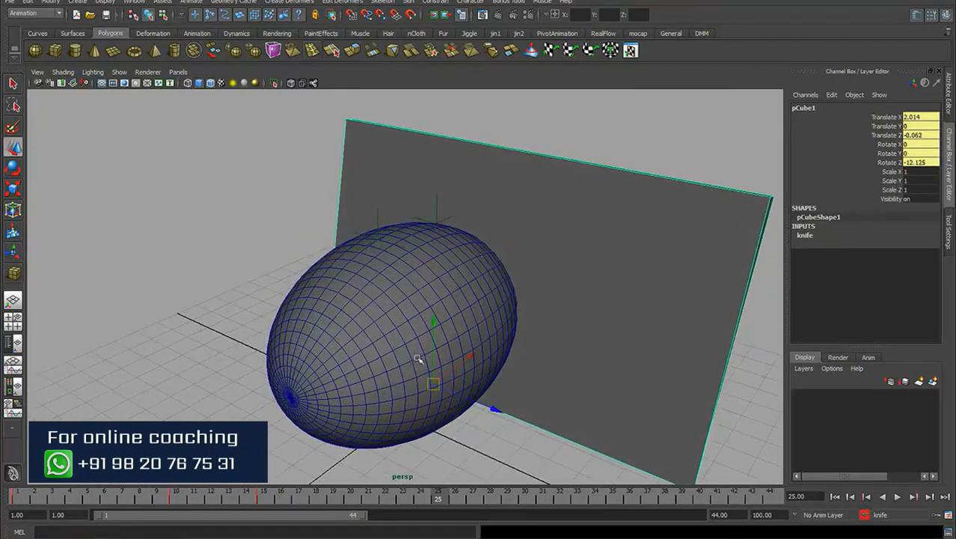
pyautogui.moveTo(434, 384); pyautogui.dragTo(379, 239)
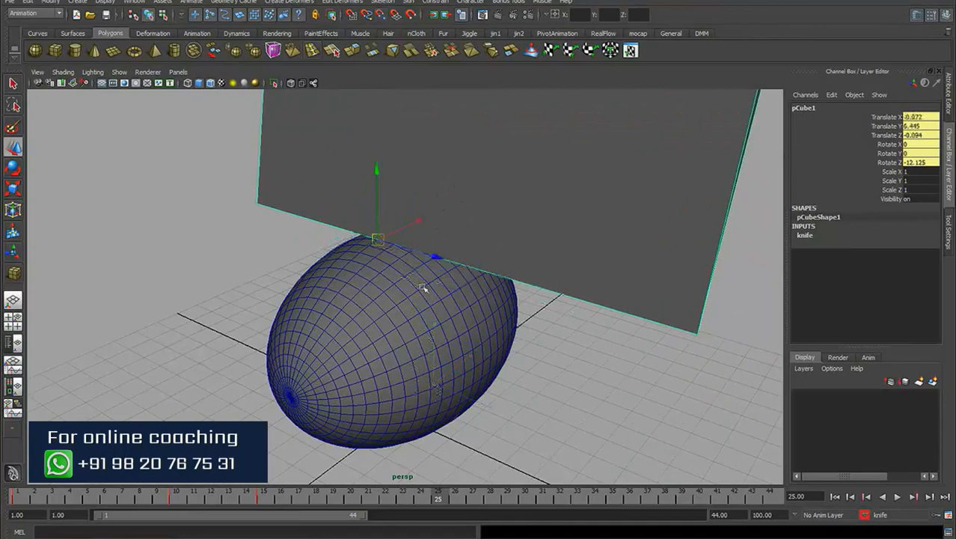
pyautogui.keyDown('alt'); pyautogui.moveTo(422, 288); pyautogui.dragTo(421, 307); pyautogui.keyUp('alt')
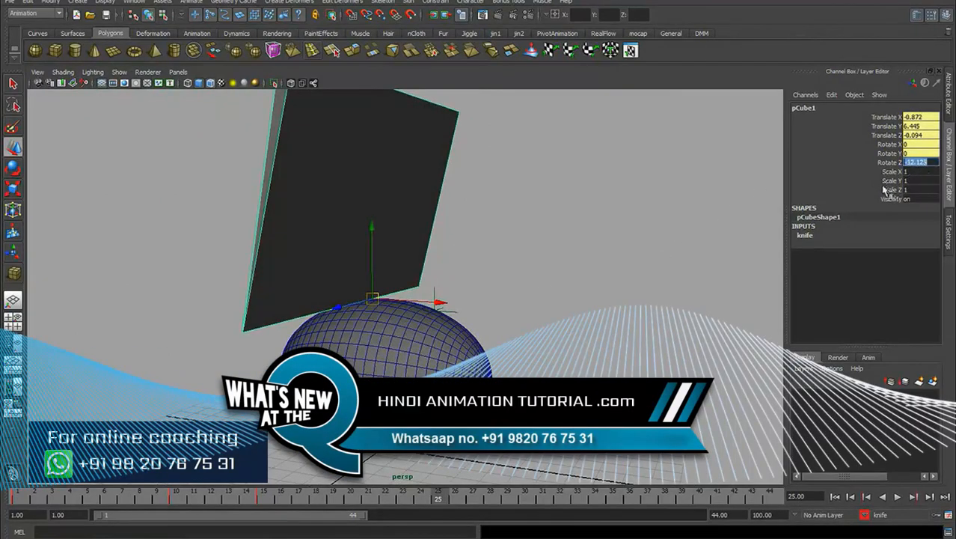
# Step: Set the blade's Rotate Z to 0, raise it to about Y 7.004, and set a keyframe at frame 25
pyautogui.press('Return')
pyautogui.keyDown('alt'); pyautogui.moveTo(426, 272); pyautogui.dragTo(381, 216); pyautogui.keyUp('alt')
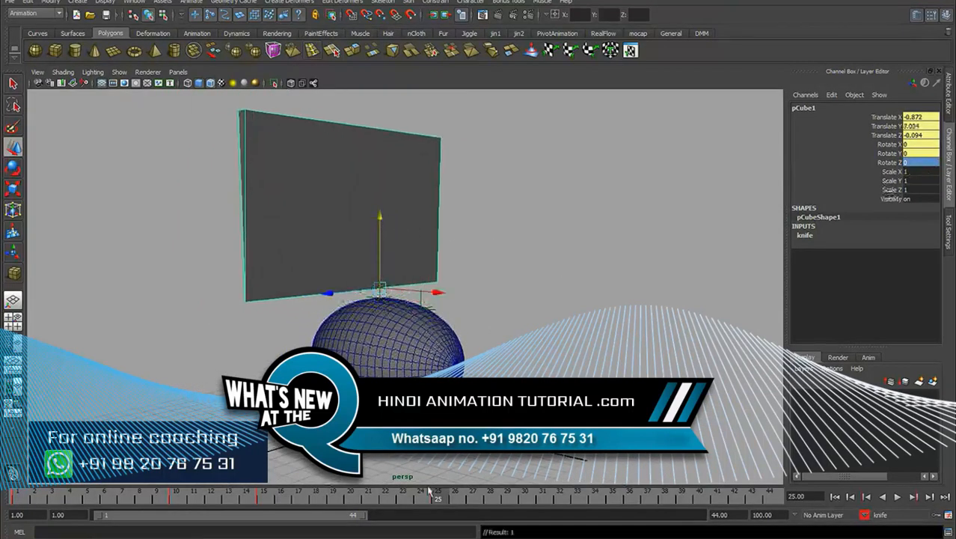
pyautogui.hotkey('alt', 'v')
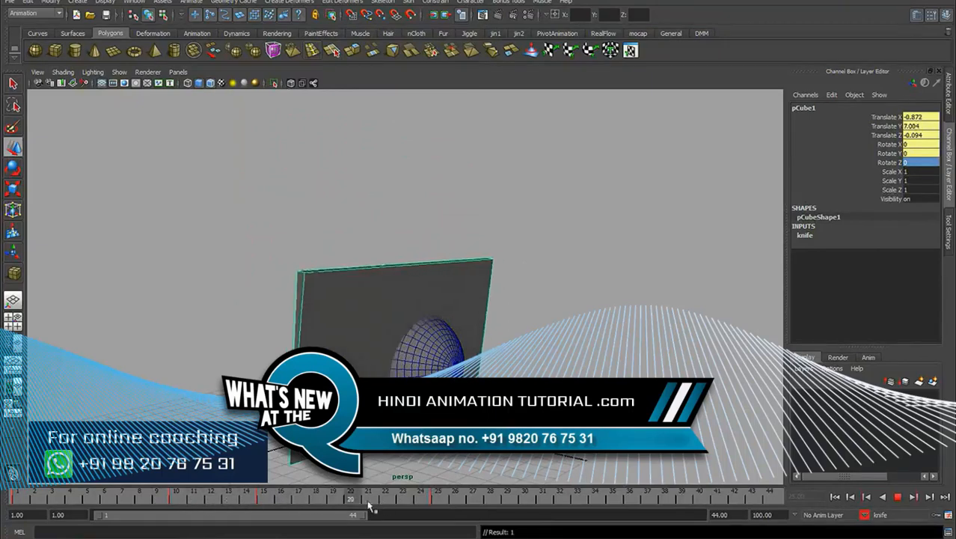
# Step: Move the blade back over the left cut's locator at X -0.872, Z -0.094, raise it to about Y 7.049, and key it at frame 25
pyautogui.keyDown('alt'); pyautogui.moveTo(292, 268); pyautogui.dragTo(471, 328); pyautogui.keyUp('alt')
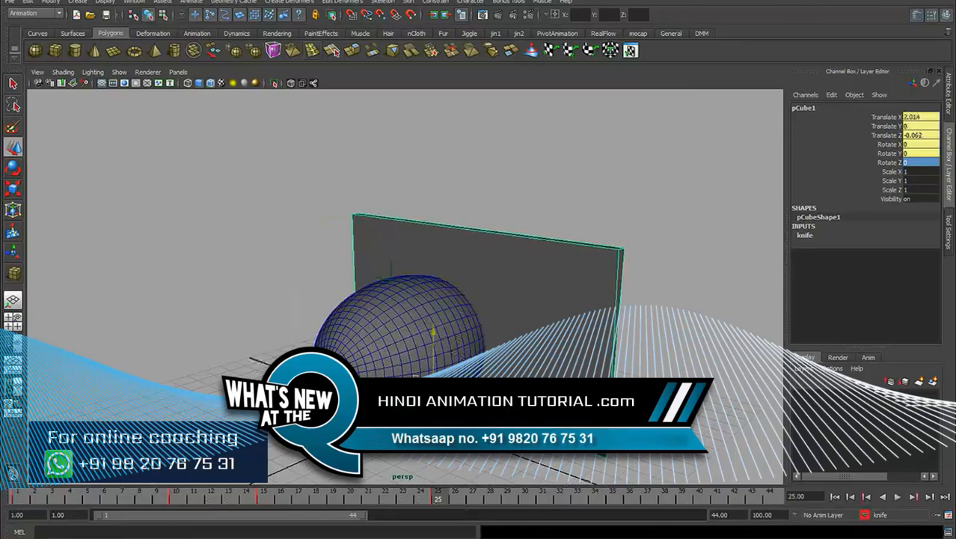
pyautogui.keyDown('alt'); pyautogui.moveTo(376, 378); pyautogui.dragTo(408, 354); pyautogui.keyUp('alt')
pyautogui.keyDown('alt'); pyautogui.moveTo(408, 355); pyautogui.dragTo(455, 329, button='right'); pyautogui.keyUp('alt')
pyautogui.keyDown('alt'); pyautogui.moveTo(455, 329); pyautogui.dragTo(386, 255); pyautogui.keyUp('alt')
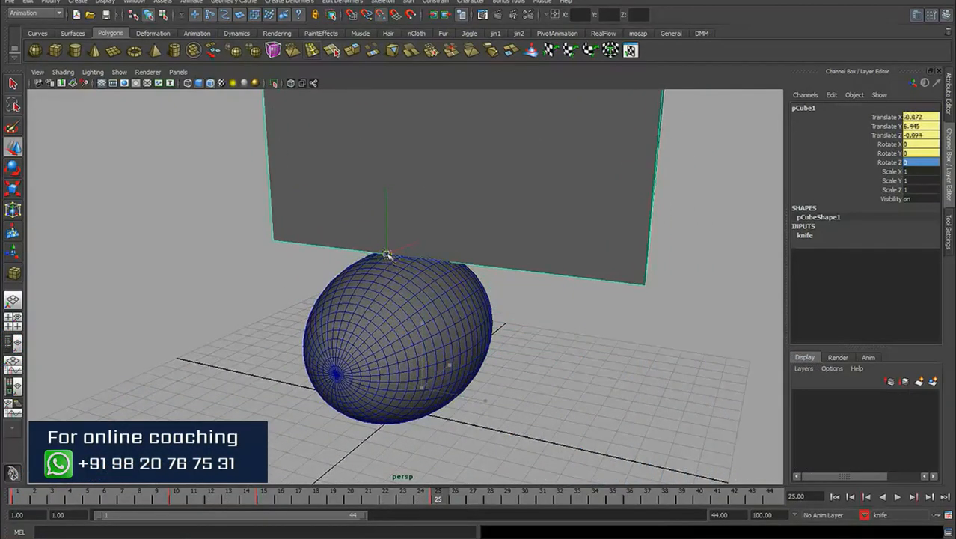
pyautogui.keyDown('alt'); pyautogui.moveTo(469, 287); pyautogui.dragTo(389, 313); pyautogui.keyUp('alt')
pyautogui.moveTo(400, 241); pyautogui.dragTo(395, 224)
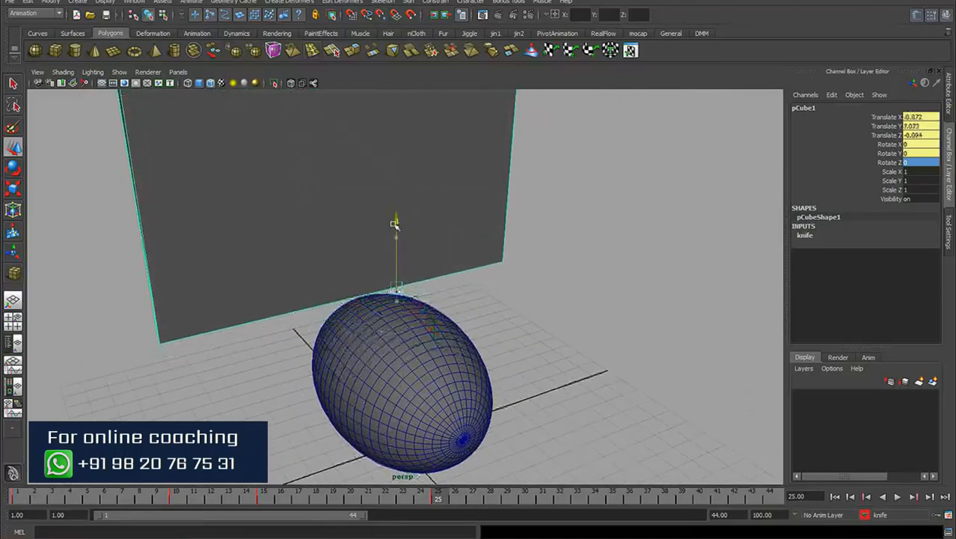
pyautogui.scroll(-5, 456, 261)
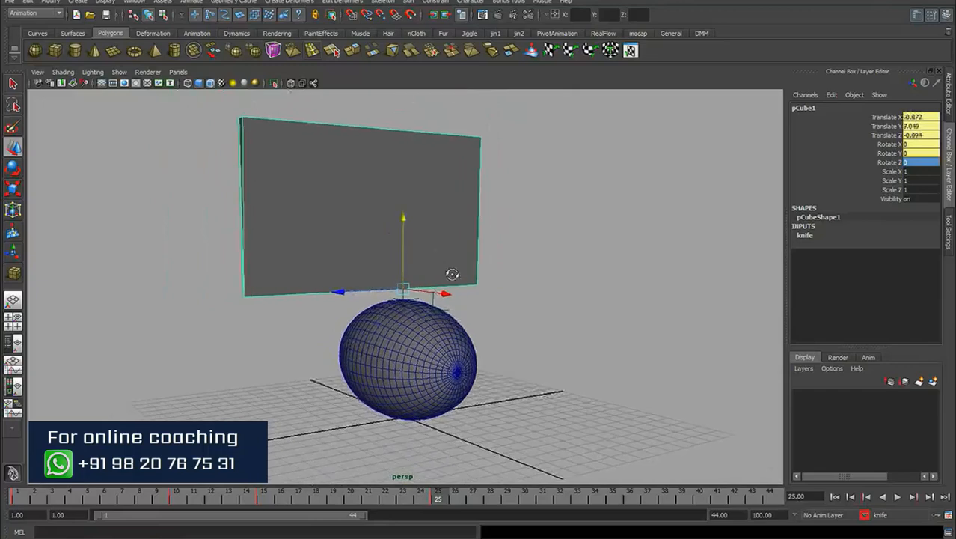
pyautogui.click(554, 273)
# Step: Scrub through the animation and inspect the blade's path between the two cuts in the perspective and front views
pyautogui.moveTo(430, 498); pyautogui.dragTo(103, 498)
pyautogui.keyDown('alt'); pyautogui.moveTo(370, 414); pyautogui.dragTo(307, 428); pyautogui.keyUp('alt')
pyautogui.moveTo(98, 497); pyautogui.dragTo(367, 501)
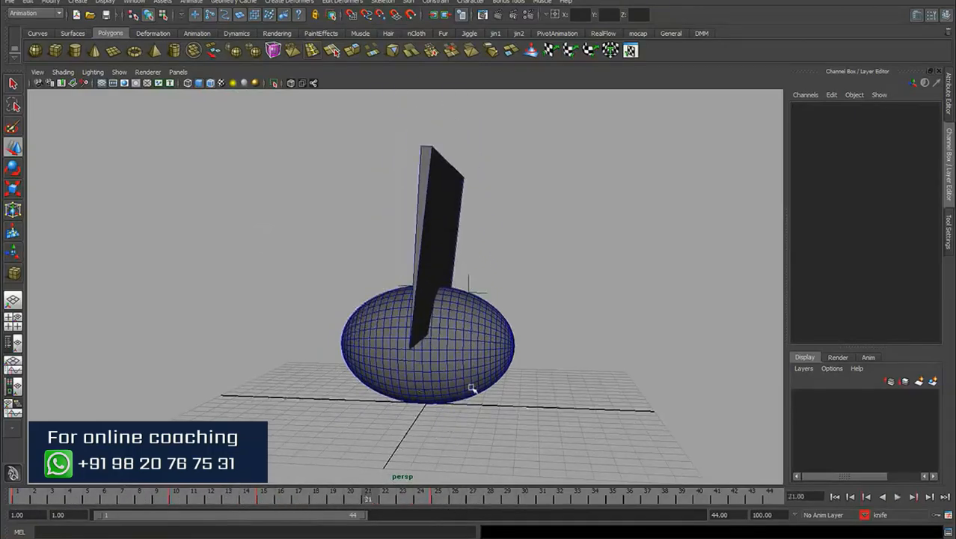
pyautogui.press('space')
pyautogui.press('space')
pyautogui.keyDown('alt'); pyautogui.moveTo(337, 391); pyautogui.dragTo(348, 407, button='middle'); pyautogui.keyUp('alt')
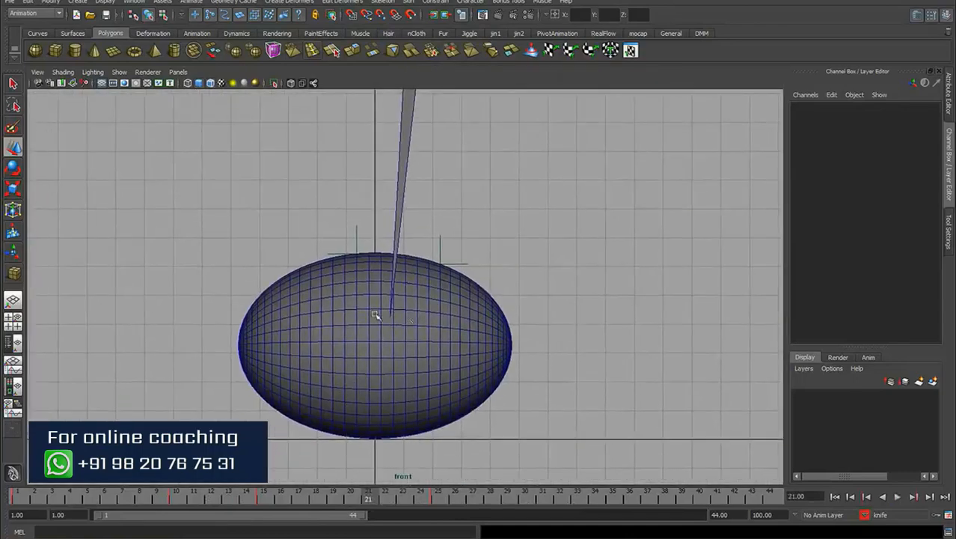
# Step: At frame 20, shift the blade to about X 2.366, raise it clear of the fruit to about Y 7.174, and set a keyframe
pyautogui.moveTo(144, 501); pyautogui.dragTo(360, 507)
pyautogui.click(417, 177)
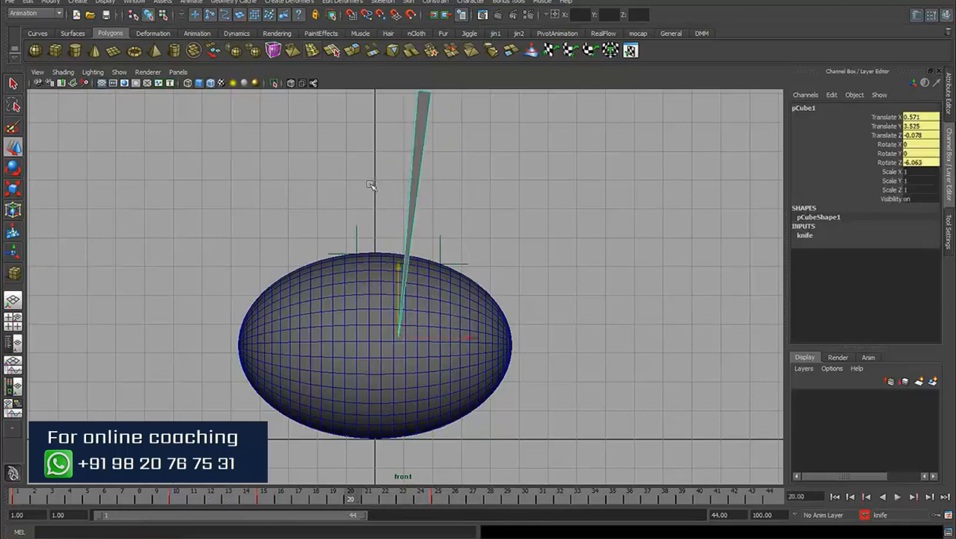
pyautogui.moveTo(417, 339); pyautogui.dragTo(467, 342)
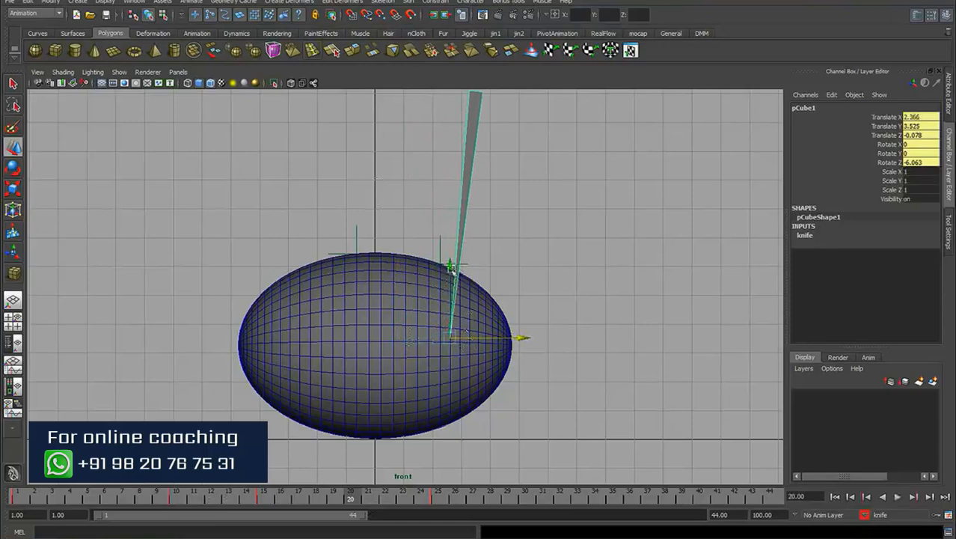
pyautogui.moveTo(452, 269); pyautogui.dragTo(452, 165)
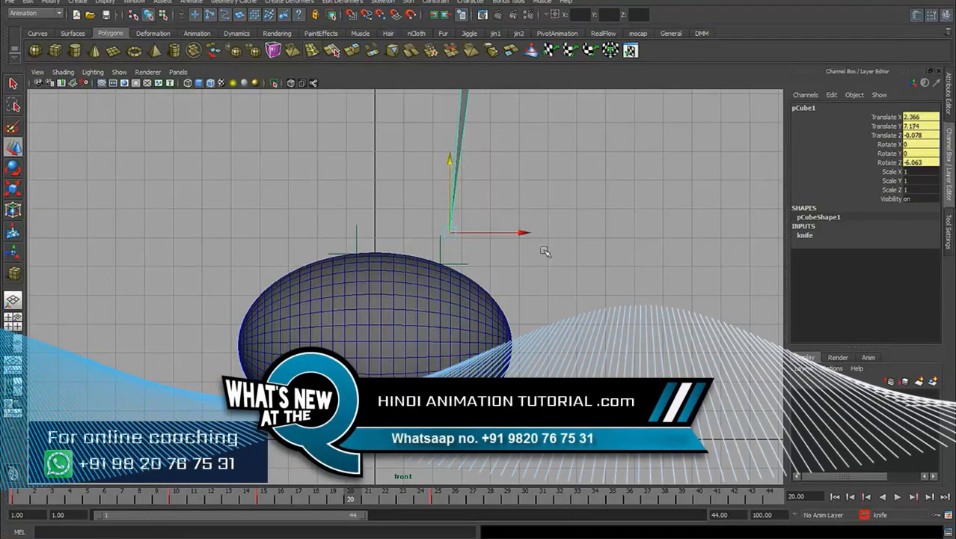
pyautogui.click(582, 262)
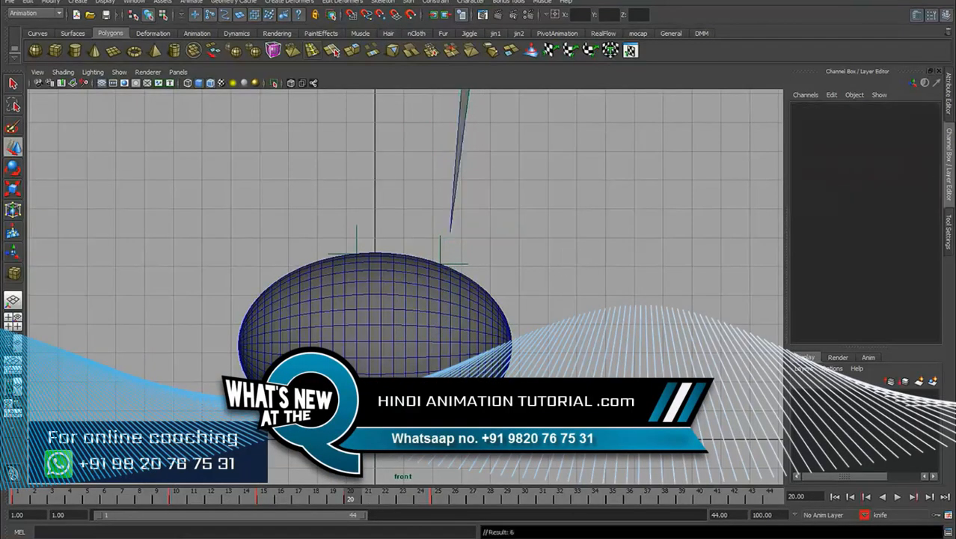
# Step: Play back and scrub the animation in the front and perspective views to check the blade's move from the right cut to the left
pyautogui.hotkey('alt', 'v')
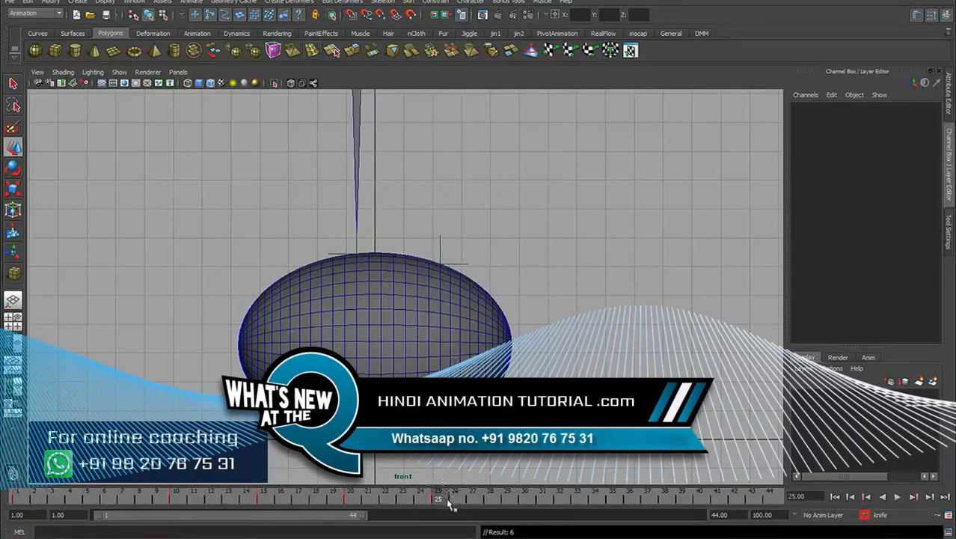
pyautogui.hotkey('alt', 'v')
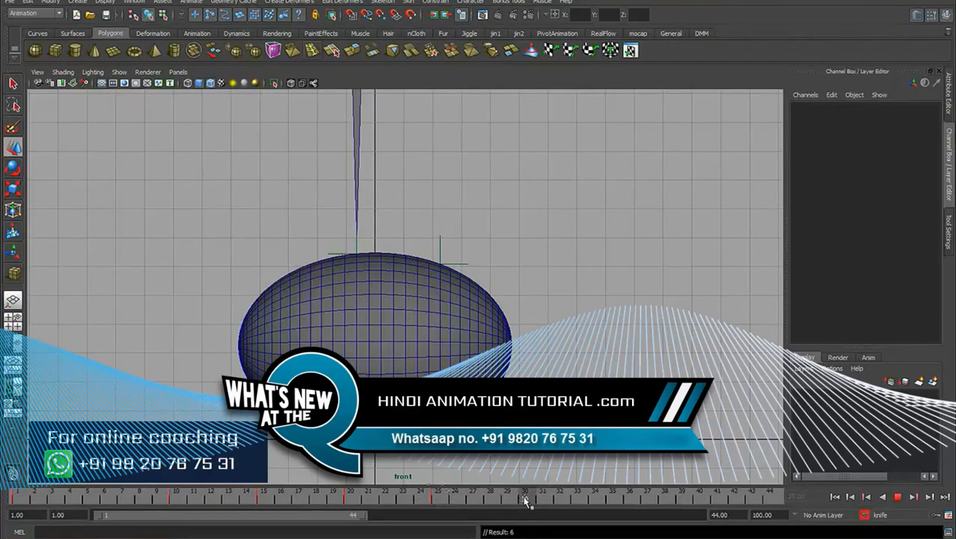
pyautogui.press('space')
pyautogui.moveTo(479, 305); pyautogui.dragTo(559, 215)
pyautogui.keyDown('alt'); pyautogui.moveTo(500, 267); pyautogui.dragTo(433, 290); pyautogui.keyUp('alt')
pyautogui.hotkey('alt', 'v')
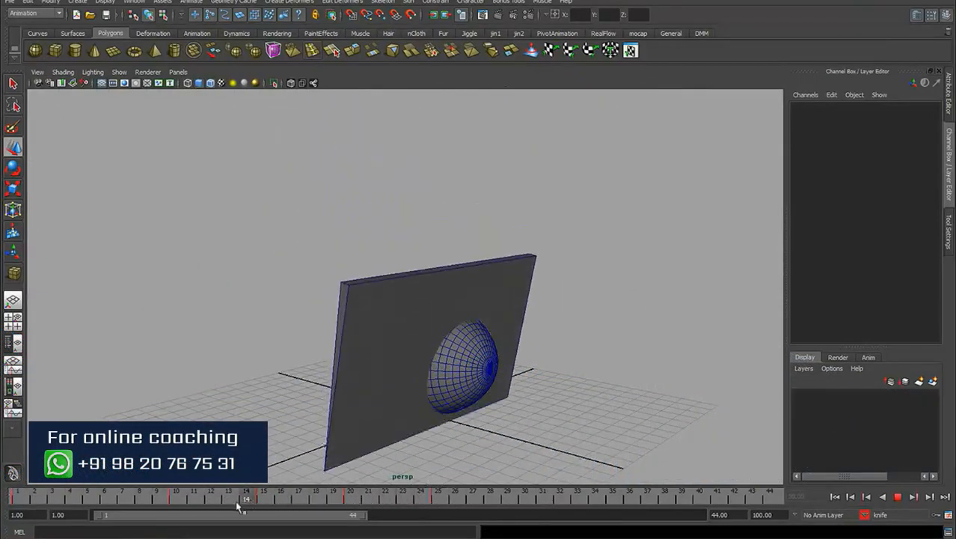
pyautogui.moveTo(286, 505); pyautogui.dragTo(442, 499)
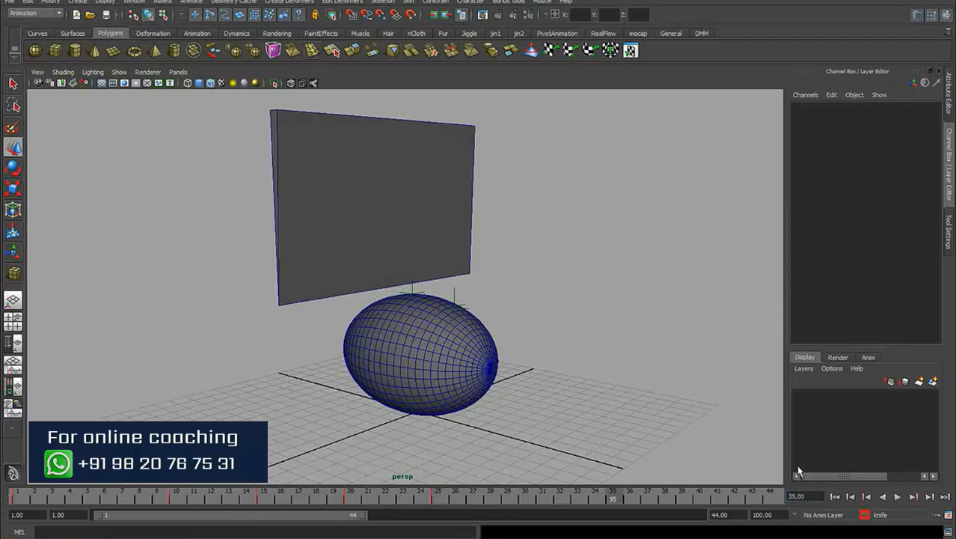
# Step: At frame 35, lower the blade straight down through the fruit to Y 0 and set a keyframe
pyautogui.keyDown('alt'); pyautogui.moveTo(451, 348); pyautogui.dragTo(416, 348); pyautogui.keyUp('alt')
pyautogui.click(380, 198)
pyautogui.keyDown('alt'); pyautogui.moveTo(383, 199); pyautogui.dragTo(380, 210, button='middle'); pyautogui.keyUp('alt')
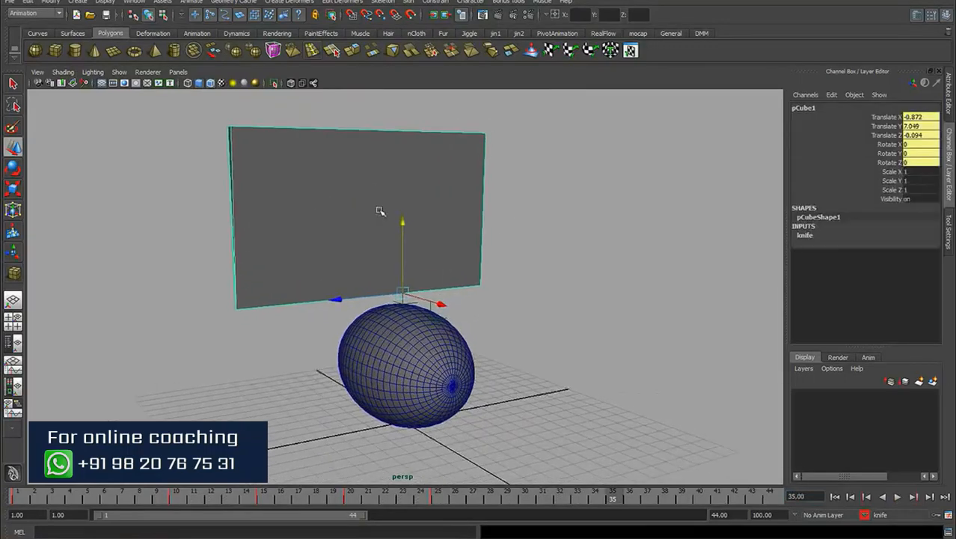
pyautogui.keyDown('alt'); pyautogui.moveTo(380, 210); pyautogui.dragTo(384, 313); pyautogui.keyUp('alt')
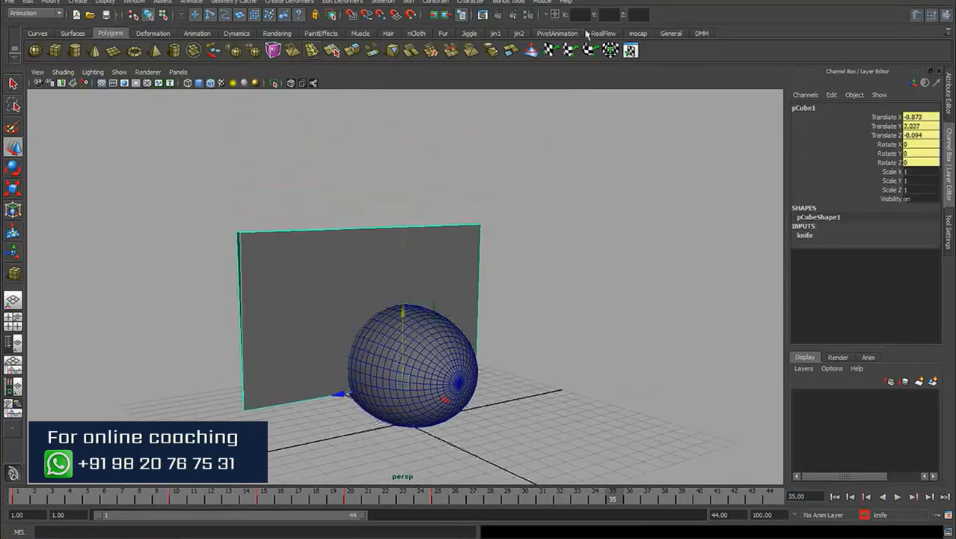
pyautogui.press('Return')
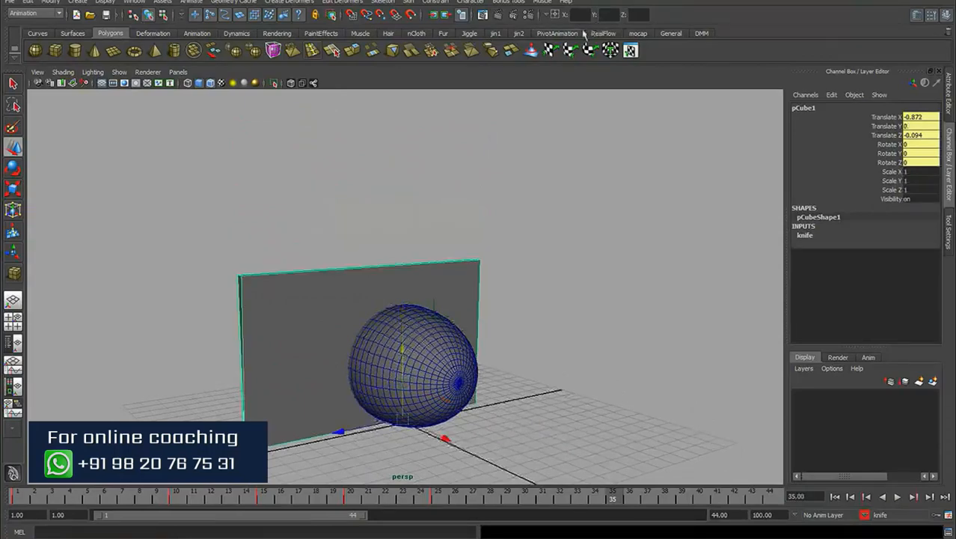
pyautogui.keyDown('alt'); pyautogui.moveTo(494, 220); pyautogui.dragTo(532, 202); pyautogui.keyUp('alt')
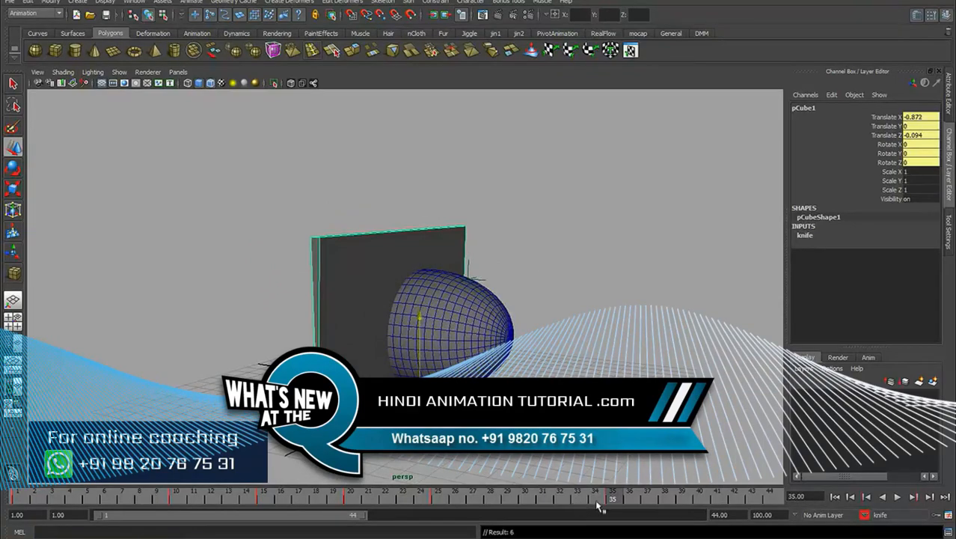
# Step: At frame 40, tilt the blade to about -13.482 in Rotate Z inside the left cut and set a keyframe
pyautogui.hotkey('alt', 'v')
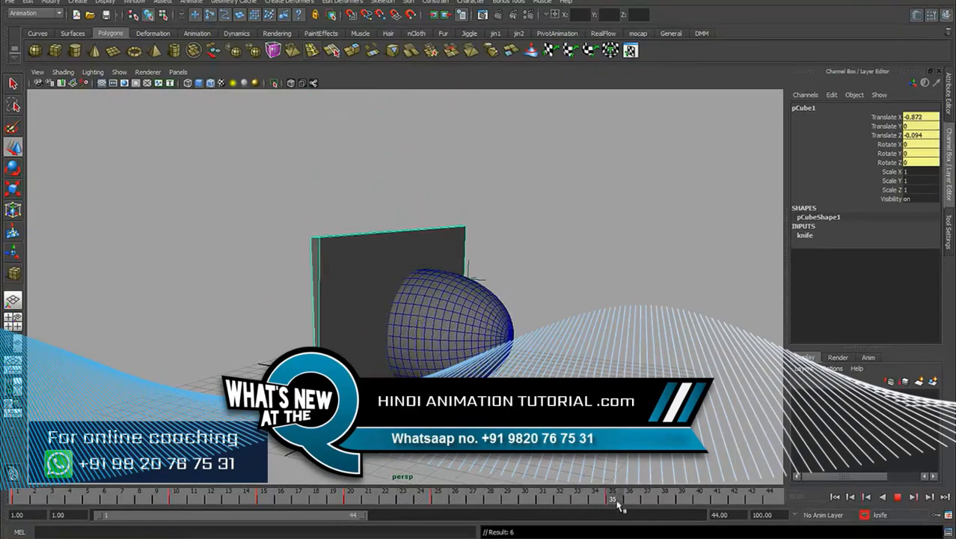
pyautogui.hotkey('alt', 'v')
pyautogui.scroll(5, 452, 266)
pyautogui.keyDown('alt'); pyautogui.moveTo(452, 266); pyautogui.dragTo(505, 198); pyautogui.keyUp('alt')
pyautogui.press('e')
pyautogui.moveTo(454, 293); pyautogui.dragTo(466, 305)
pyautogui.keyDown('alt'); pyautogui.moveTo(476, 274); pyautogui.dragTo(490, 269); pyautogui.keyUp('alt')
pyautogui.keyDown('alt'); pyautogui.moveTo(491, 269); pyautogui.dragTo(491, 241, button='middle'); pyautogui.keyUp('alt')
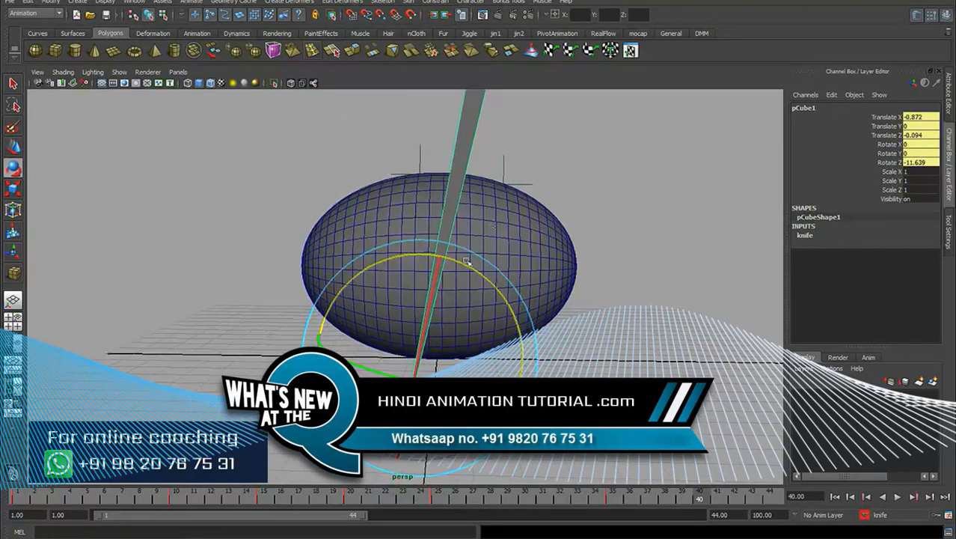
pyautogui.moveTo(465, 262); pyautogui.dragTo(469, 268)
pyautogui.keyDown('alt'); pyautogui.moveTo(519, 254); pyautogui.dragTo(503, 248, button='middle'); pyautogui.keyUp('alt')
pyautogui.keyDown('alt'); pyautogui.moveTo(503, 249); pyautogui.dragTo(591, 241); pyautogui.keyUp('alt')
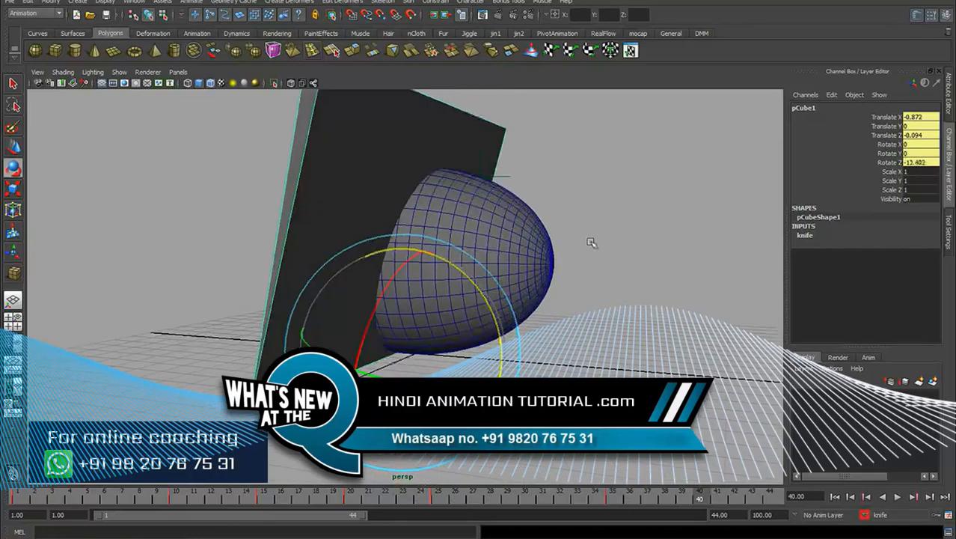
# Step: Deselect the blade and scrub through the animation to check its cuts and the tilt in the fruit
pyautogui.click(657, 265)
pyautogui.keyDown('alt'); pyautogui.moveTo(659, 267); pyautogui.dragTo(473, 303, button='right'); pyautogui.keyUp('alt')
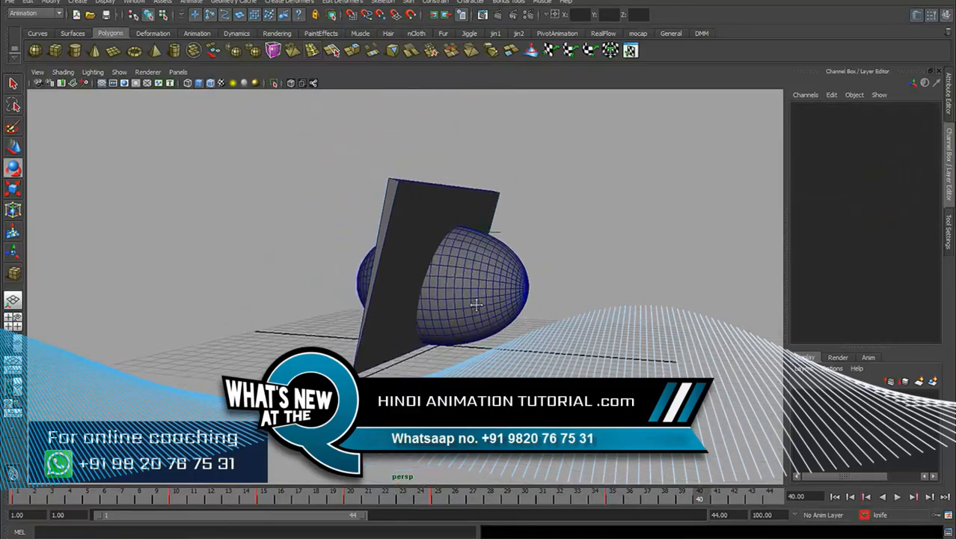
pyautogui.keyDown('alt'); pyautogui.moveTo(474, 303); pyautogui.dragTo(475, 304); pyautogui.keyUp('alt')
pyautogui.hotkey('alt', 'v')
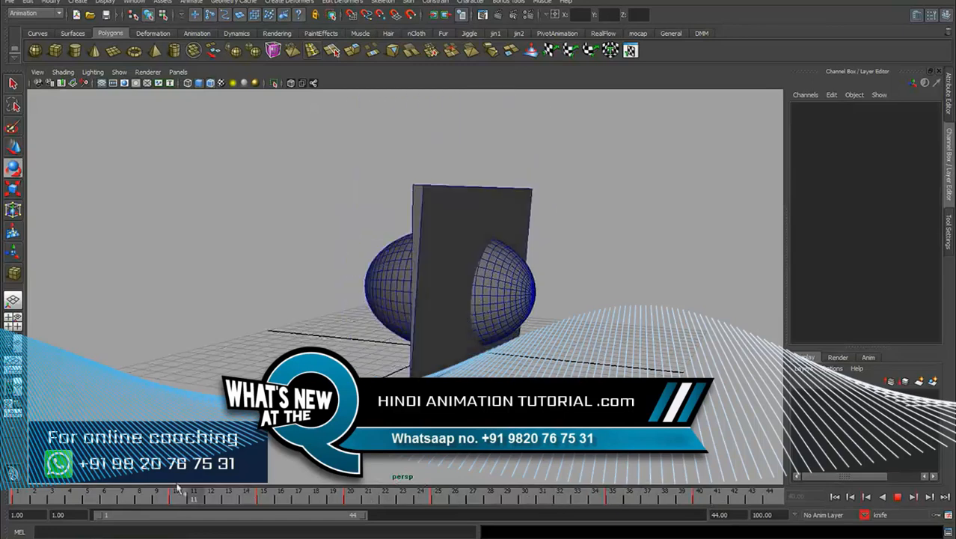
pyautogui.hotkey('alt', 'v')
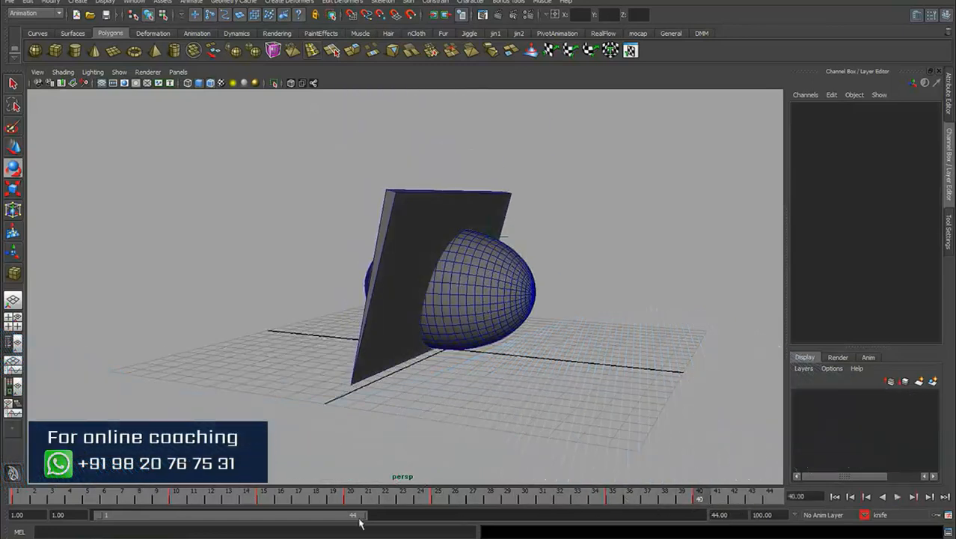
# Step: Extend the playback range to frame 75, then at frame 58 raise the tilted blade to about Y 8.666 and key it
pyautogui.moveTo(363, 515); pyautogui.dragTo(550, 516)
pyautogui.moveTo(422, 497)
pyautogui.mouseDown()
pyautogui.moveTo(365, 498)
pyautogui.moveTo(427, 499)
pyautogui.mouseUp()
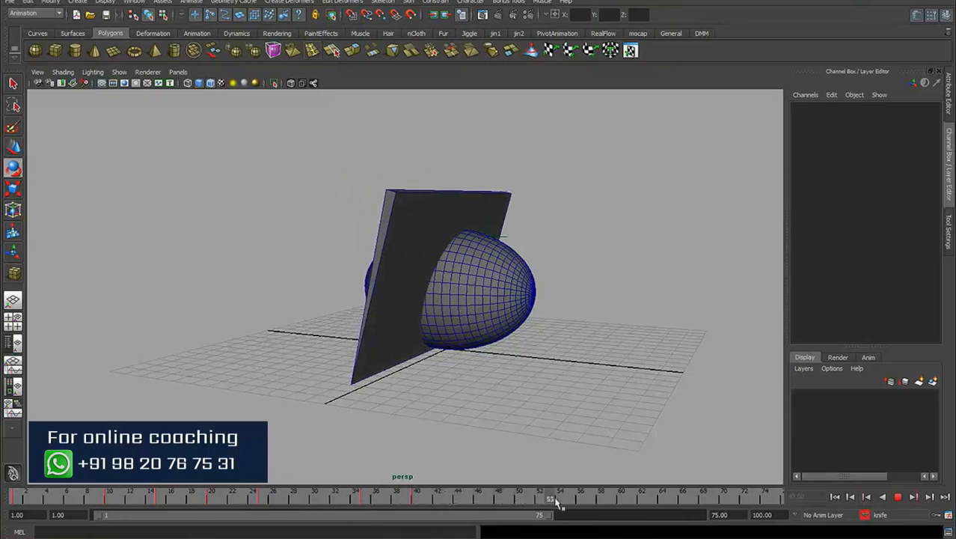
pyautogui.keyDown('alt'); pyautogui.moveTo(476, 376); pyautogui.dragTo(504, 349); pyautogui.keyUp('alt')
pyautogui.click(473, 196)
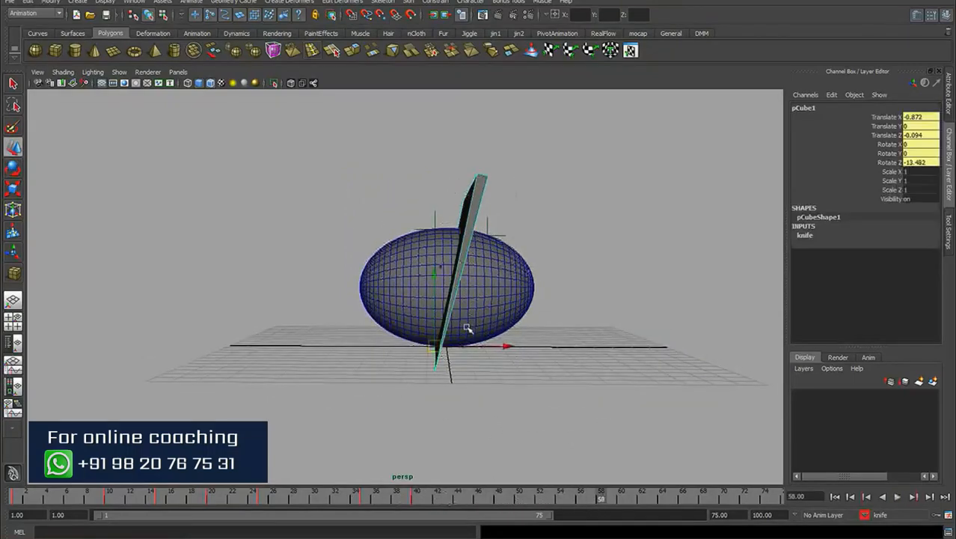
pyautogui.keyDown('alt'); pyautogui.moveTo(437, 278); pyautogui.dragTo(395, 137); pyautogui.keyUp('alt')
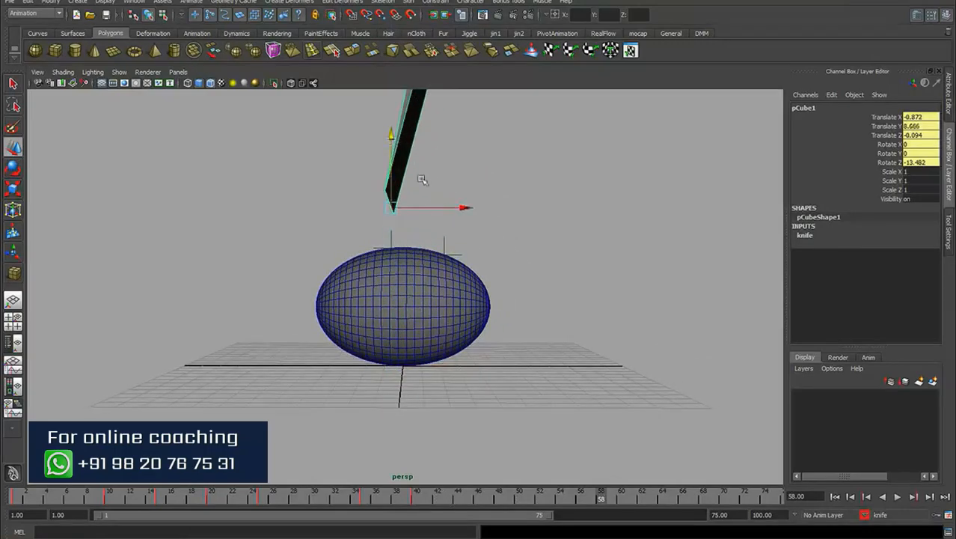
pyautogui.keyDown('alt'); pyautogui.moveTo(476, 275); pyautogui.dragTo(484, 301); pyautogui.keyUp('alt')
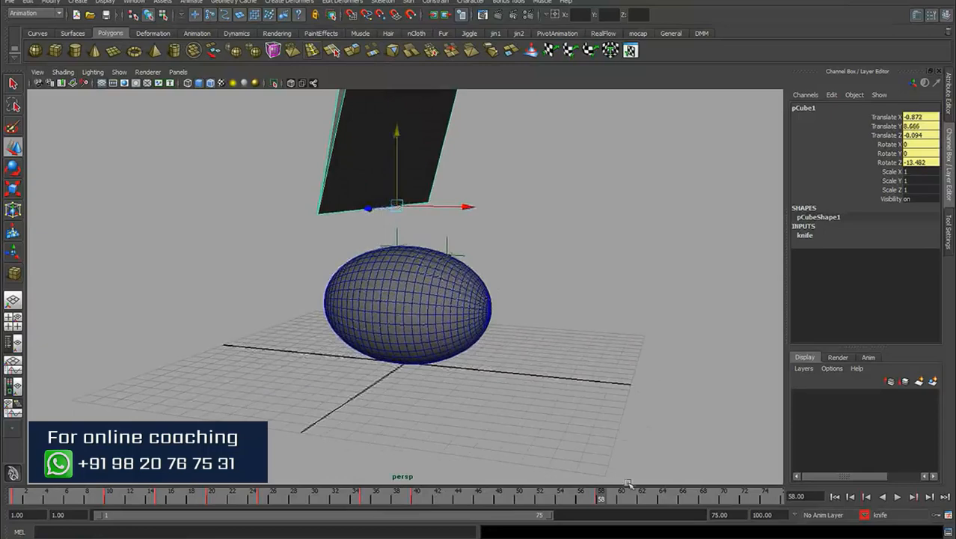
# Step: Still at frame 58, straighten the raised blade by setting Rotate Z to 0 and update its keyframe
pyautogui.hotkey('alt', 'v')
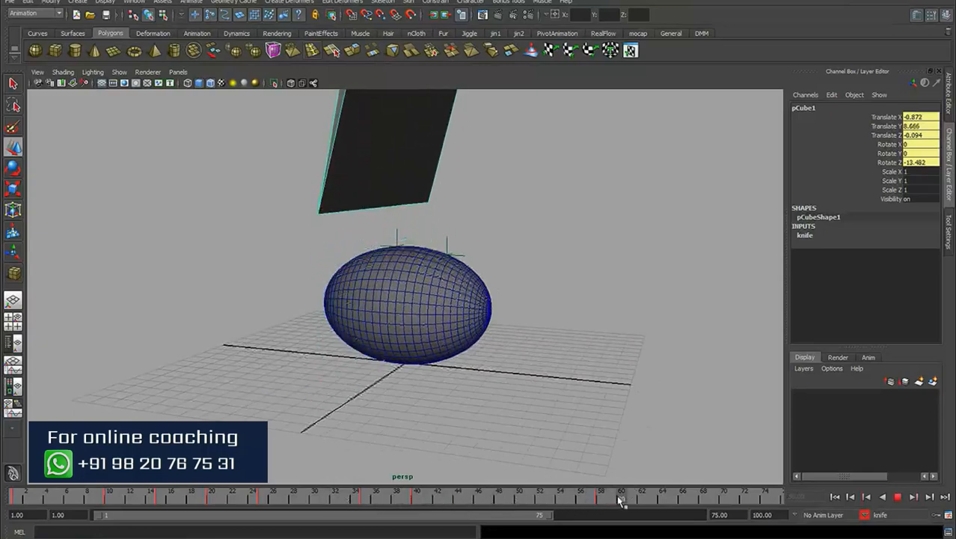
pyautogui.click(604, 499)
pyautogui.keyDown('alt'); pyautogui.moveTo(510, 273); pyautogui.dragTo(505, 366, button='middle'); pyautogui.keyUp('alt')
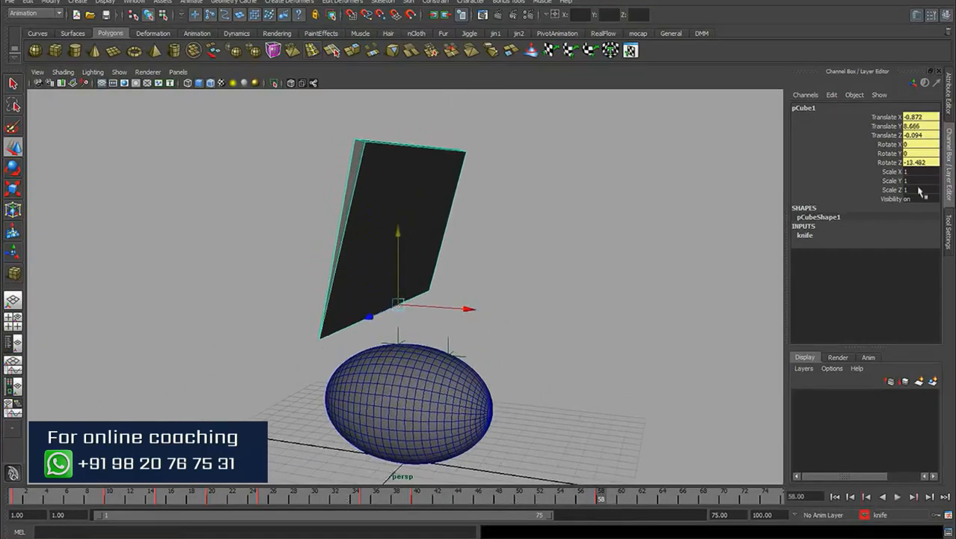
pyautogui.write('0')
pyautogui.press('Return')
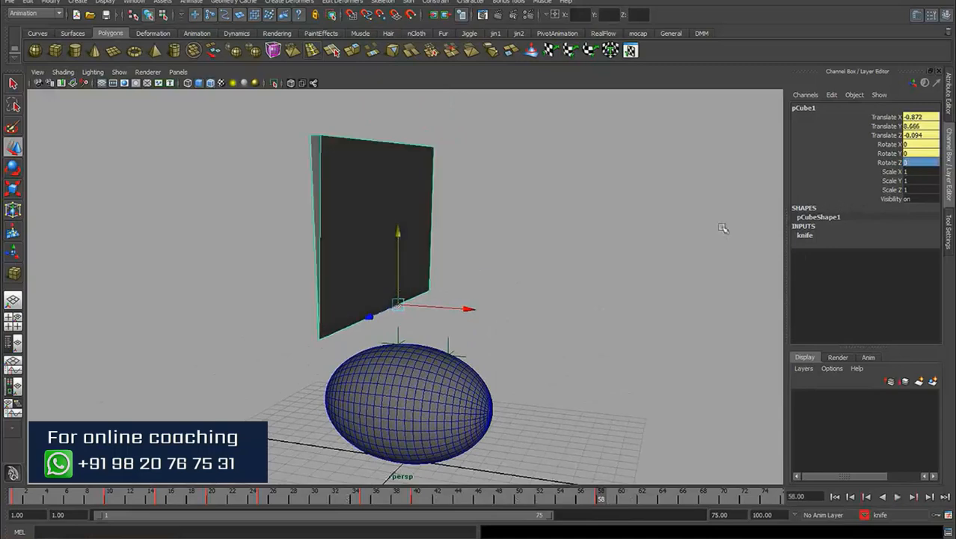
pyautogui.click(542, 250)
# Step: Scrub back over the blade's lift and set the playback range's end to frame 100
pyautogui.keyDown('alt'); pyautogui.moveTo(582, 295); pyautogui.dragTo(459, 288, button='right'); pyautogui.keyUp('alt')
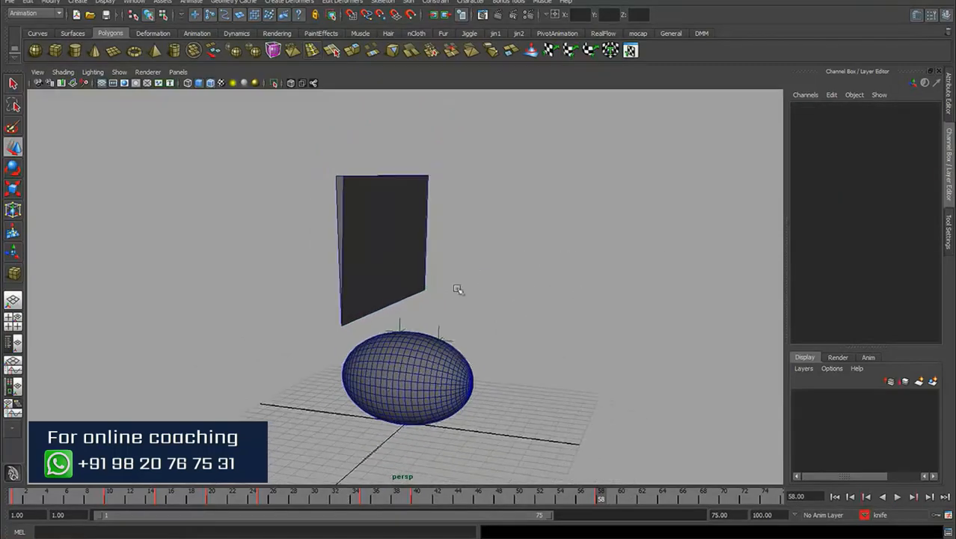
pyautogui.keyDown('alt'); pyautogui.moveTo(446, 283); pyautogui.dragTo(430, 270, button='middle'); pyautogui.keyUp('alt')
pyautogui.moveTo(576, 494); pyautogui.dragTo(343, 482)
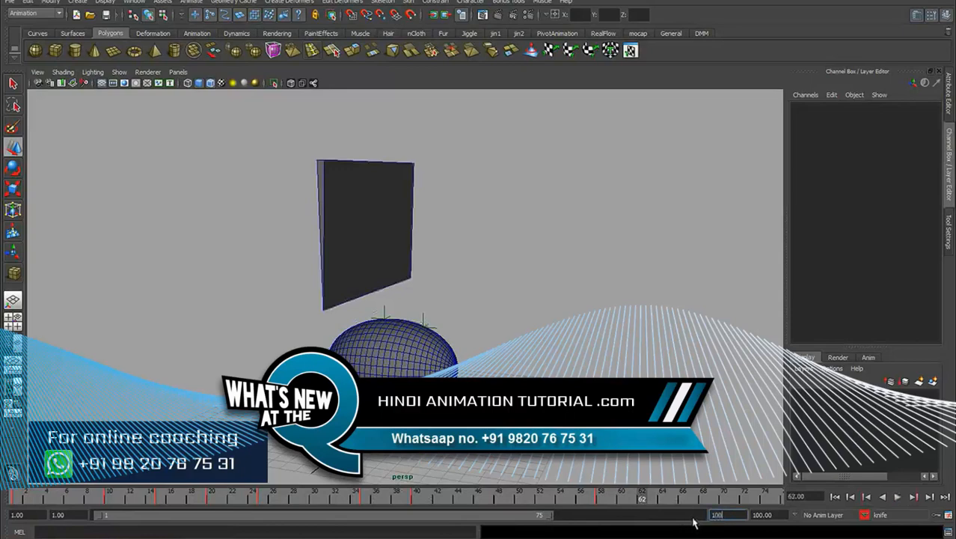
pyautogui.press('Return')
pyautogui.keyDown('alt'); pyautogui.moveTo(419, 262); pyautogui.dragTo(401, 235, button='middle'); pyautogui.keyUp('alt')
pyautogui.keyDown('alt'); pyautogui.moveTo(401, 234); pyautogui.dragTo(346, 236); pyautogui.keyUp('alt')
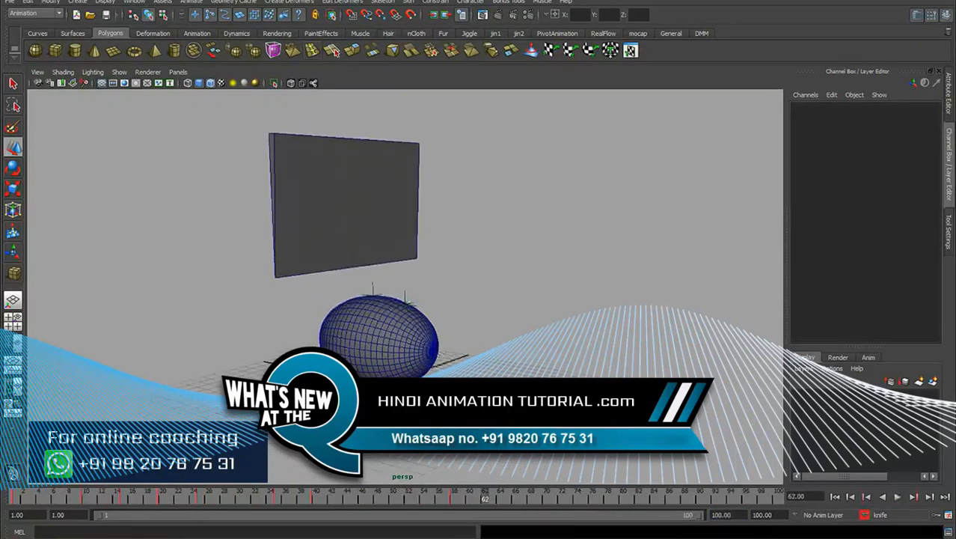
# Step: Play the whole knife animation from the first frame to check its timing
pyautogui.click(836, 497)
pyautogui.click(896, 497)
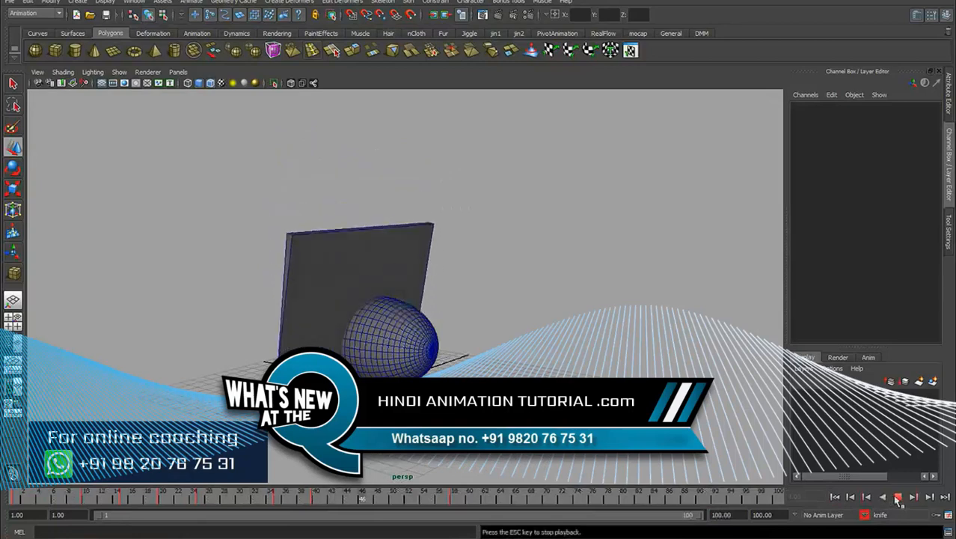
pyautogui.click(897, 497)
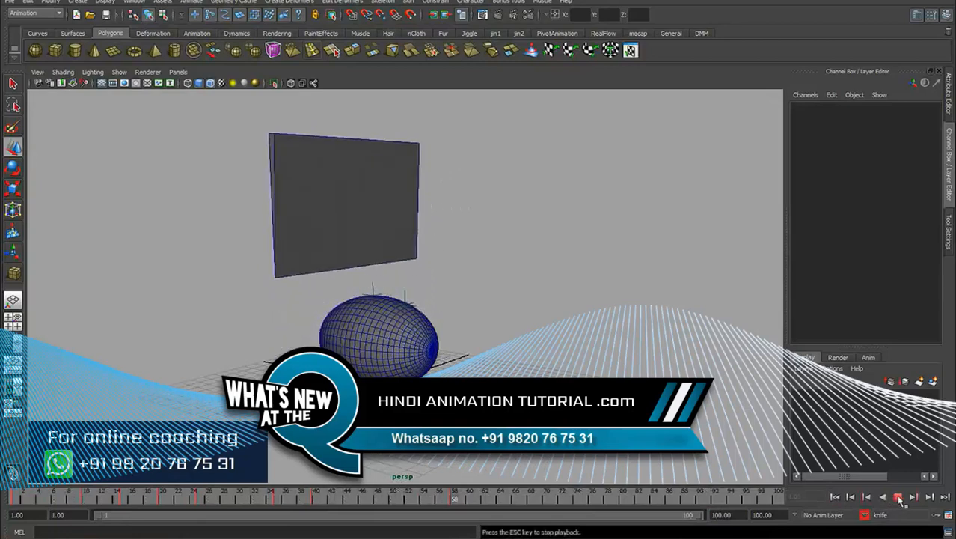
# Step: Set the playback speed to real-time and replay the knife animation from frame 1
pyautogui.click(836, 496)
pyautogui.rightClick(648, 497)
pyautogui.moveTo(699, 436)
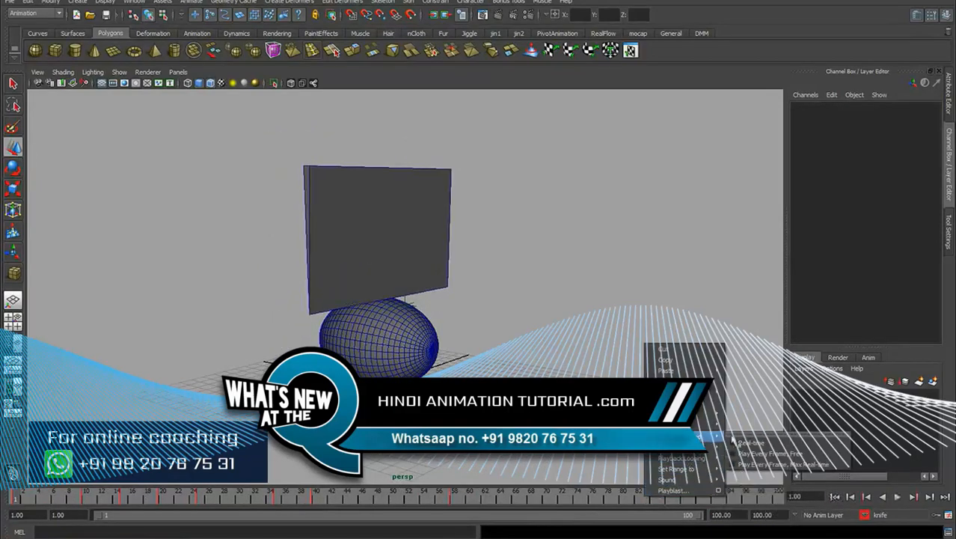
pyautogui.click(735, 442)
pyautogui.click(896, 497)
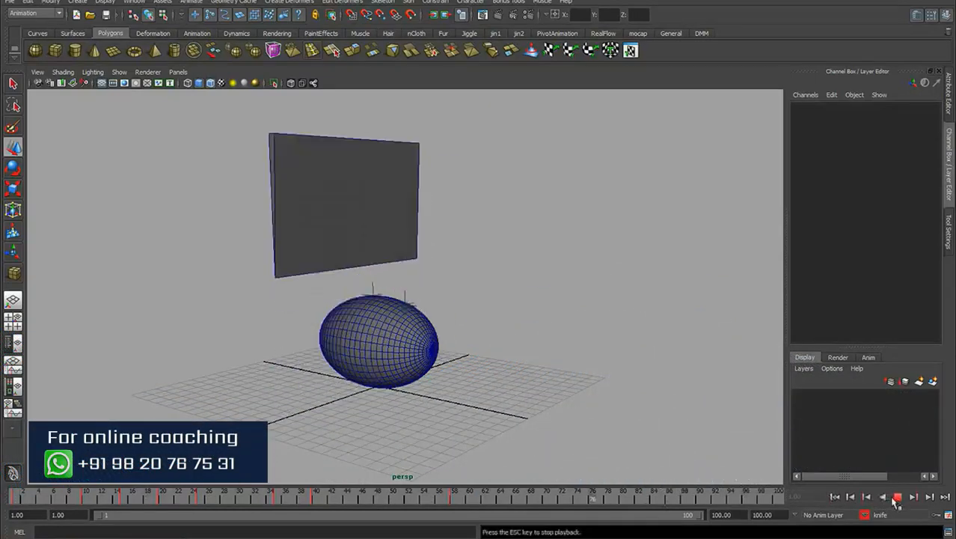
pyautogui.click(897, 497)
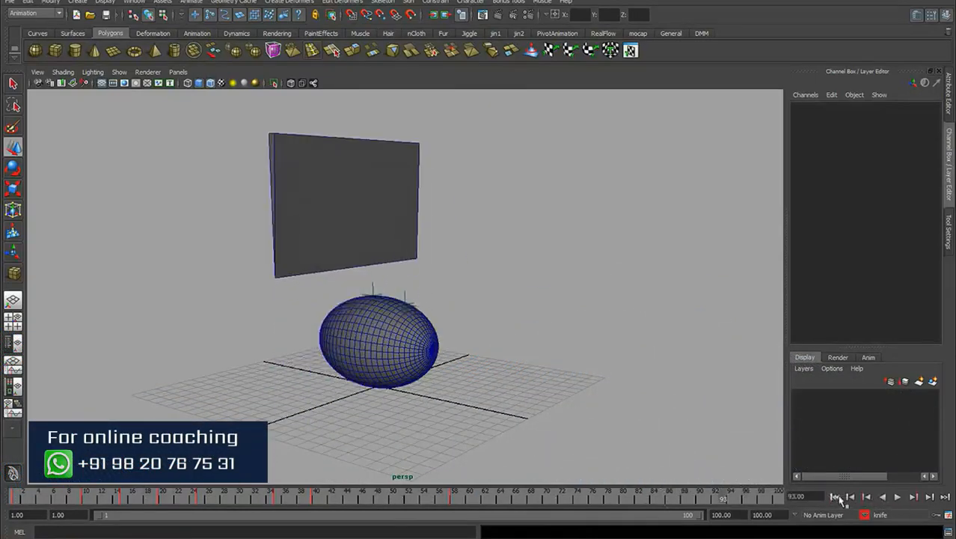
# Step: Return to frame 1 and save the scene
pyautogui.click(835, 496)
pyautogui.keyDown('alt'); pyautogui.moveTo(587, 383); pyautogui.dragTo(468, 303); pyautogui.keyUp('alt')
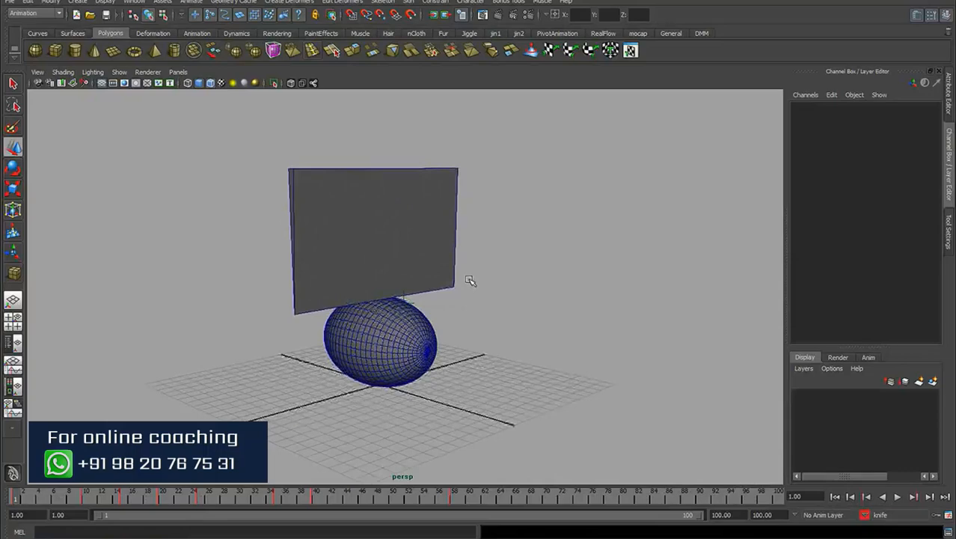
pyautogui.hotkey('ctrl', 's')
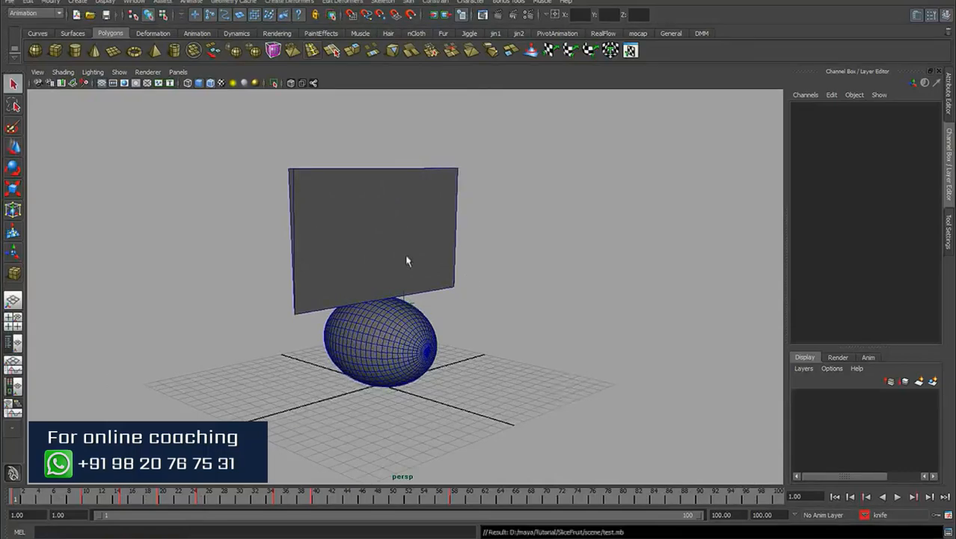
pyautogui.keyDown('alt'); pyautogui.moveTo(407, 261); pyautogui.dragTo(460, 262); pyautogui.keyUp('alt')
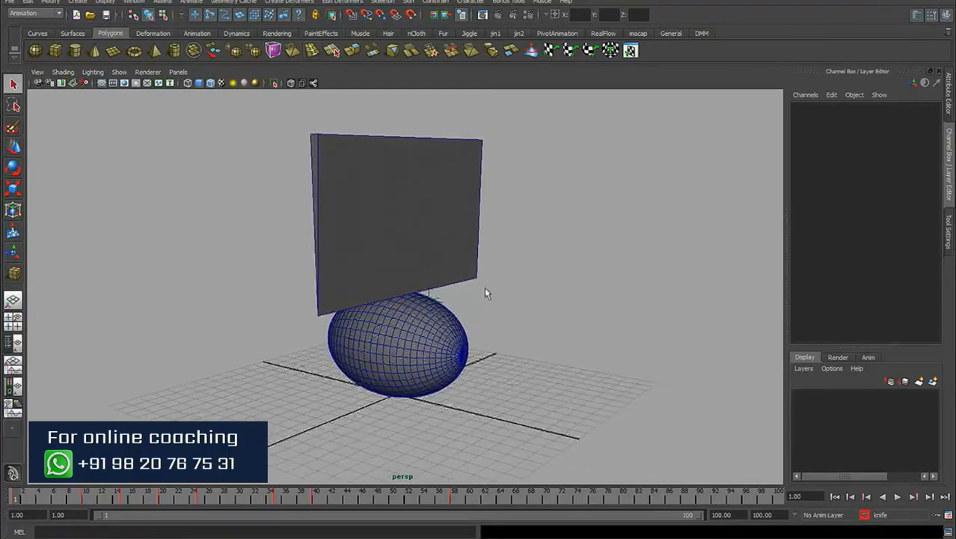
# Step: Switch the active character set from knife to None and scrub through the blade's animation
pyautogui.click(893, 518)
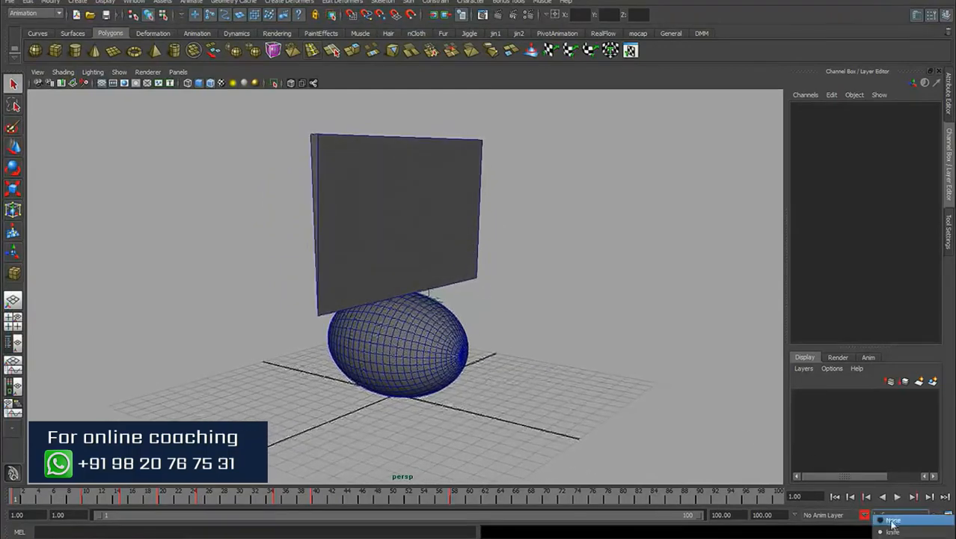
pyautogui.click(892, 520)
pyautogui.hotkey('alt', 'v')
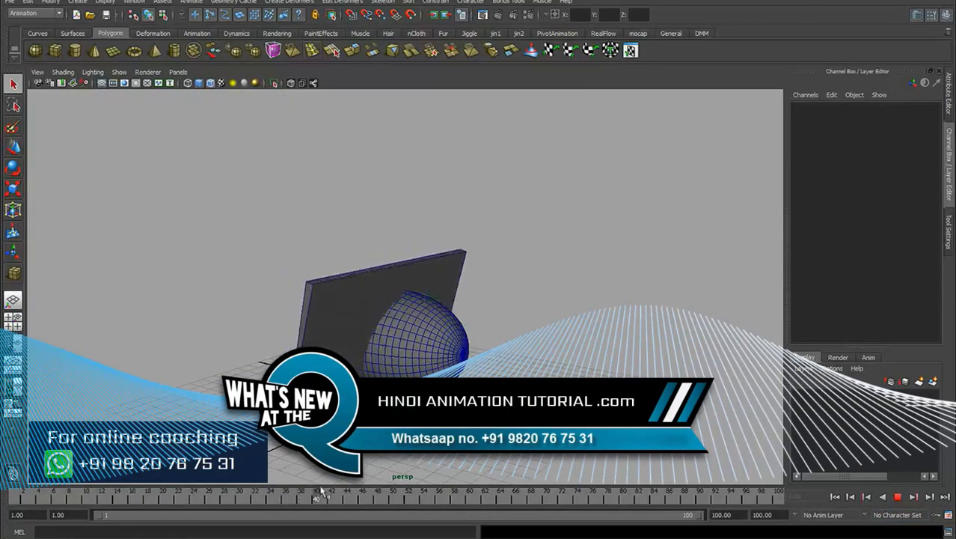
pyautogui.keyDown('alt'); pyautogui.moveTo(463, 318); pyautogui.dragTo(475, 351); pyautogui.keyUp('alt')
# Step: Remove the two locators marking the cuts above the fruit, then scrub the animation and return to frame 1
pyautogui.click(451, 305)
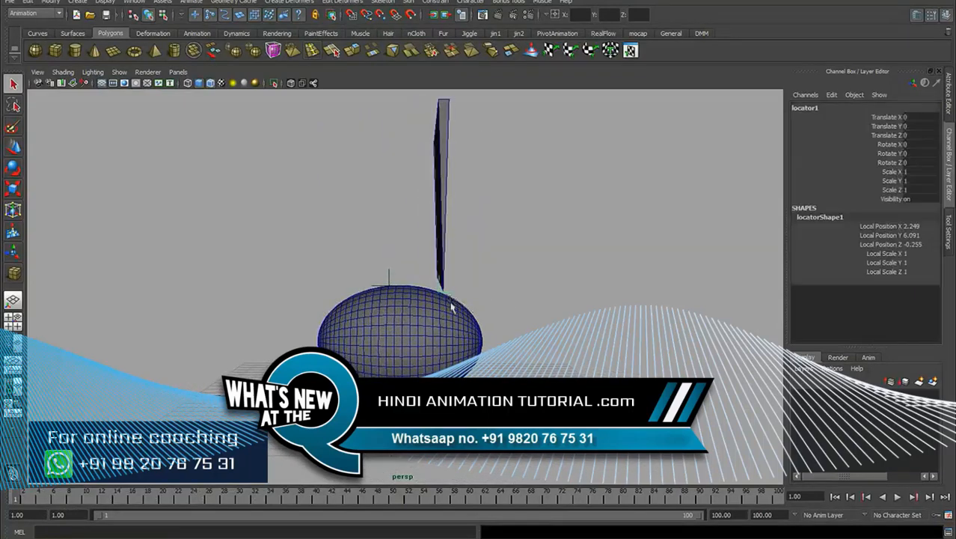
pyautogui.keyDown('shift'); pyautogui.click(379, 287); pyautogui.keyUp('shift')
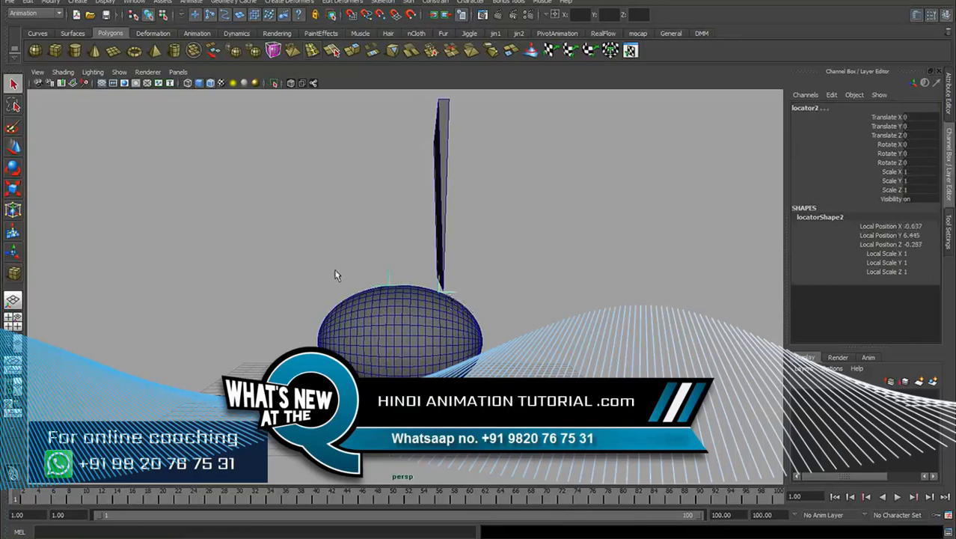
pyautogui.click(461, 285)
pyautogui.hotkey('alt', 'v')
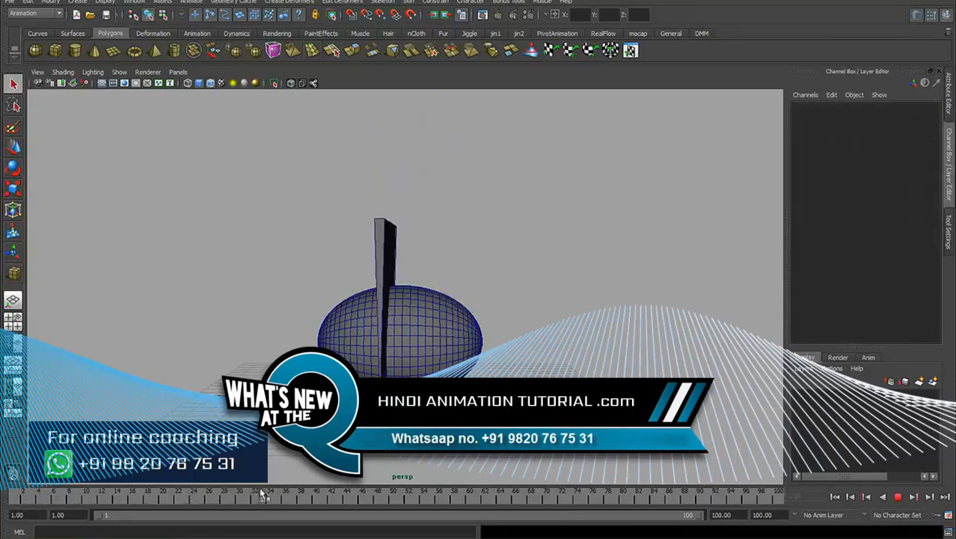
pyautogui.moveTo(24, 499); pyautogui.dragTo(15, 499)
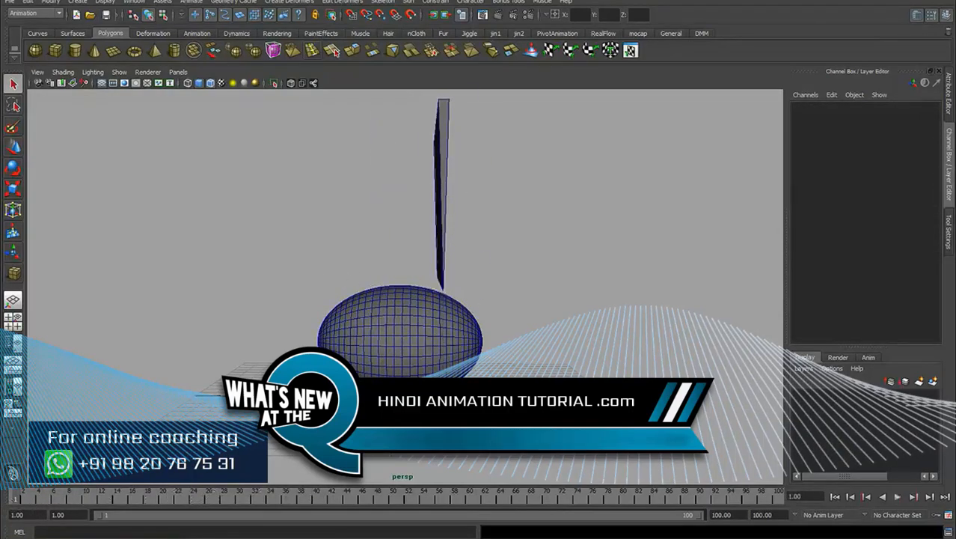